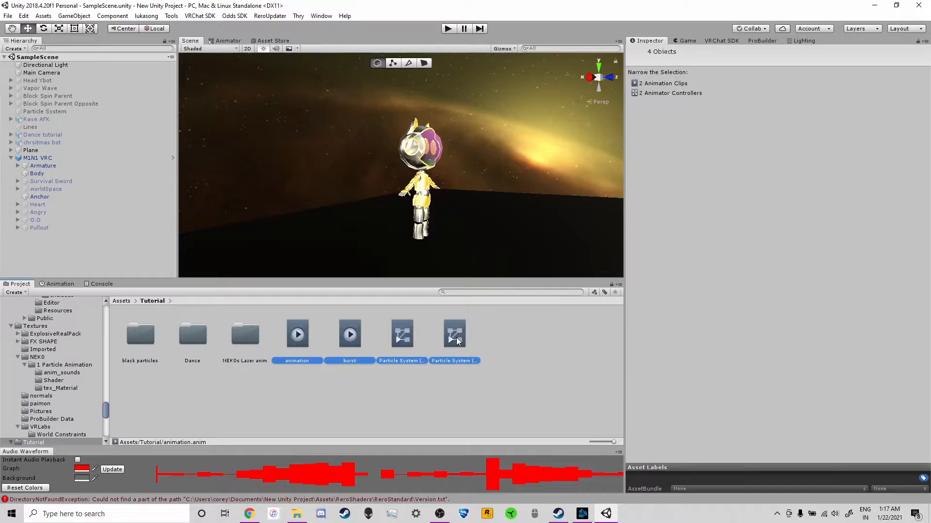
# Delete the two selected animation clips and two animator controllers from the Tutorial folder.
pyautogui.press('Delete')
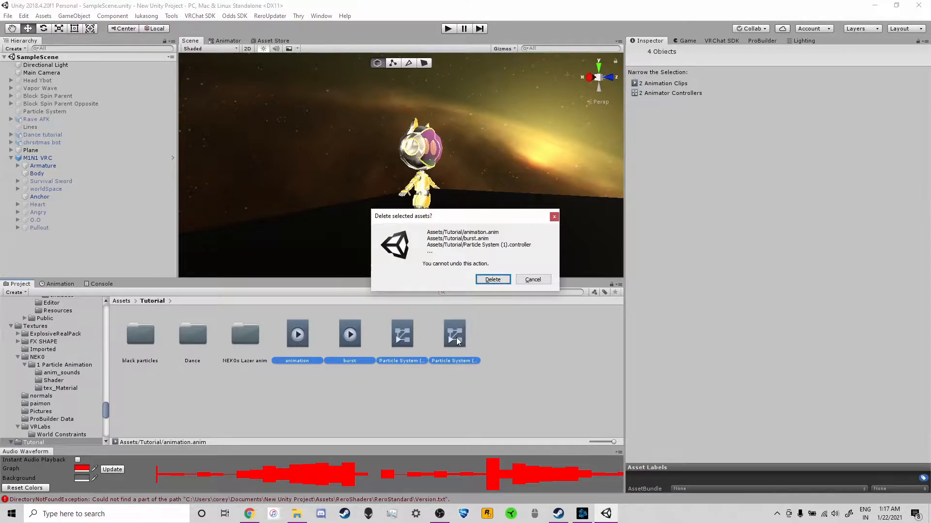
pyautogui.click(498, 280)
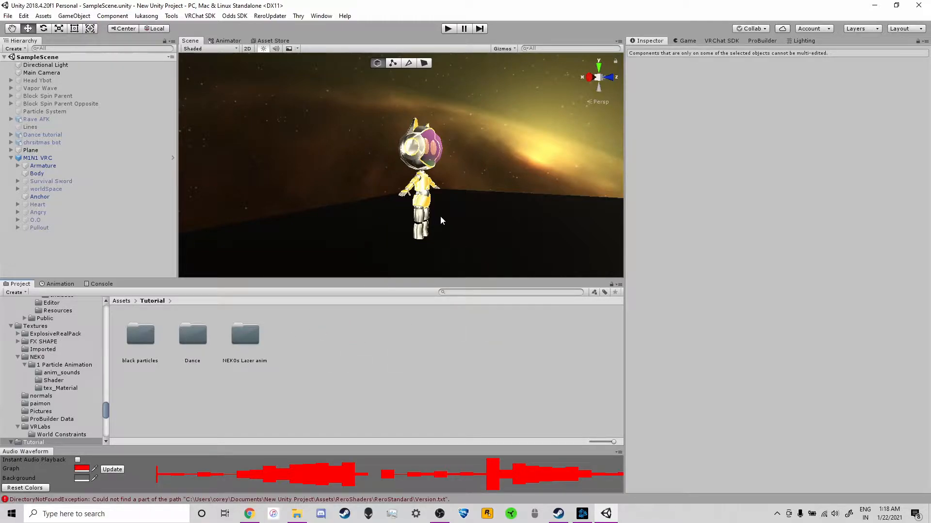
# Create a new particle system at the root of the scene hierarchy and name it swirl.
pyautogui.moveTo(484, 191); pyautogui.dragTo(399, 167, button='right')
pyautogui.moveTo(465, 184); pyautogui.dragTo(346, 164, button='middle')
pyautogui.moveTo(413, 188); pyautogui.dragTo(445, 186, button='middle')
pyautogui.moveTo(417, 202); pyautogui.dragTo(402, 168, button='right')
pyautogui.scroll(-3, 403, 169)
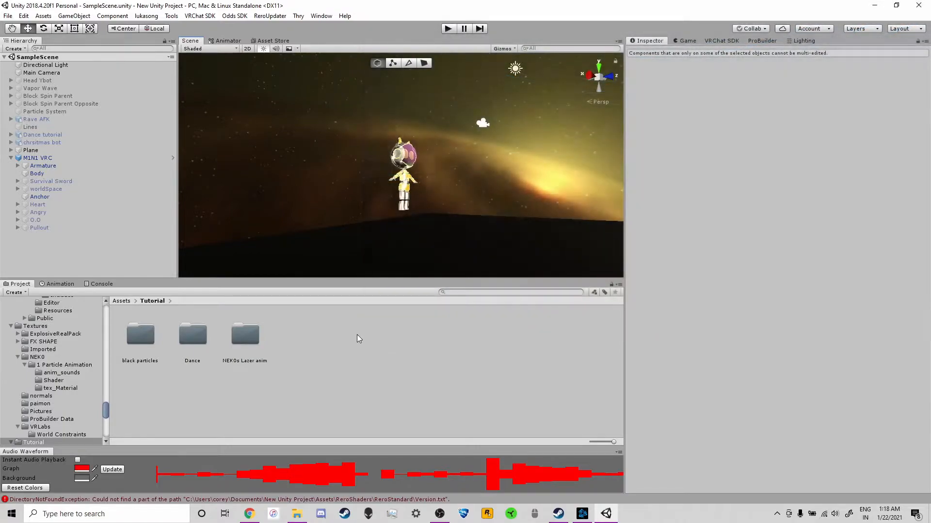
pyautogui.rightClick(69, 255)
pyautogui.moveTo(84, 358)
pyautogui.click(187, 358)
pyautogui.press('F2')
pyautogui.write('swirl')
pyautogui.press('Return')
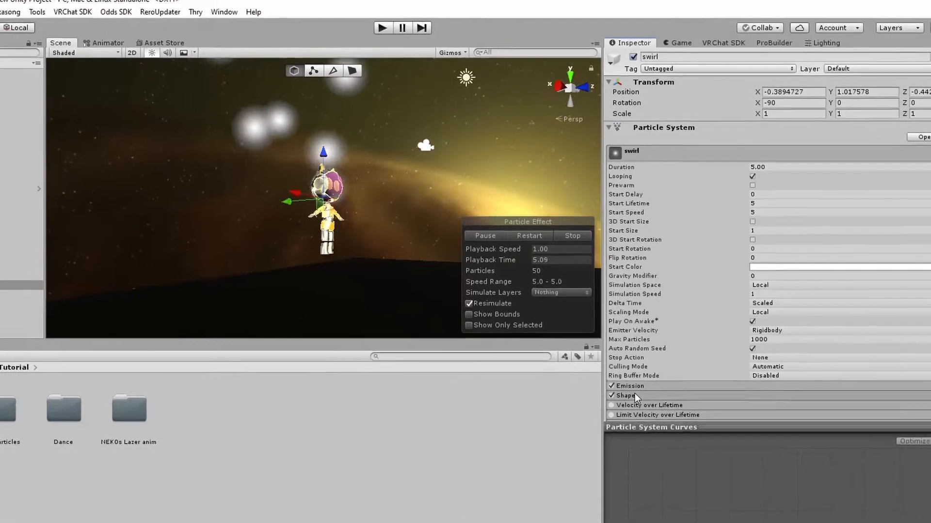
# Set the swirl emitter's shape to Sphere and enlarge it around the avatar to a radius of about 11.
pyautogui.click(640, 353)
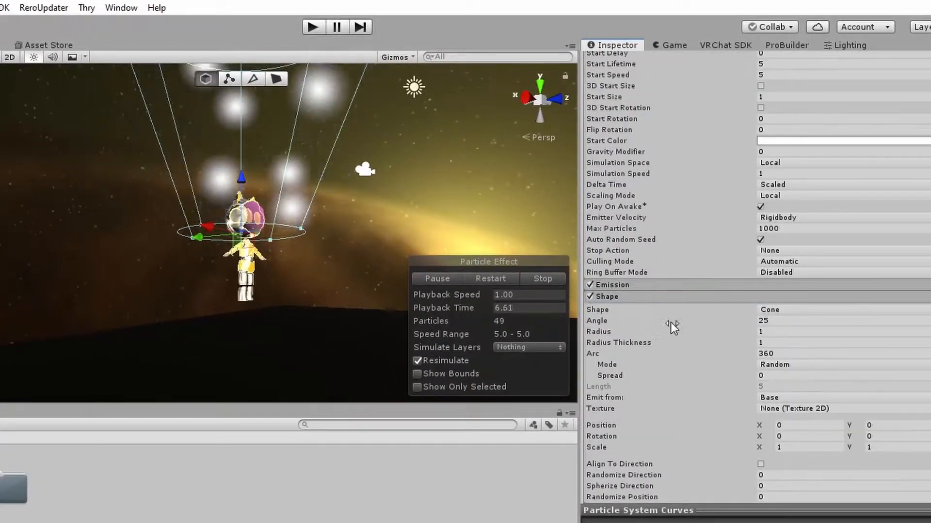
pyautogui.click(781, 308)
pyautogui.click(790, 324)
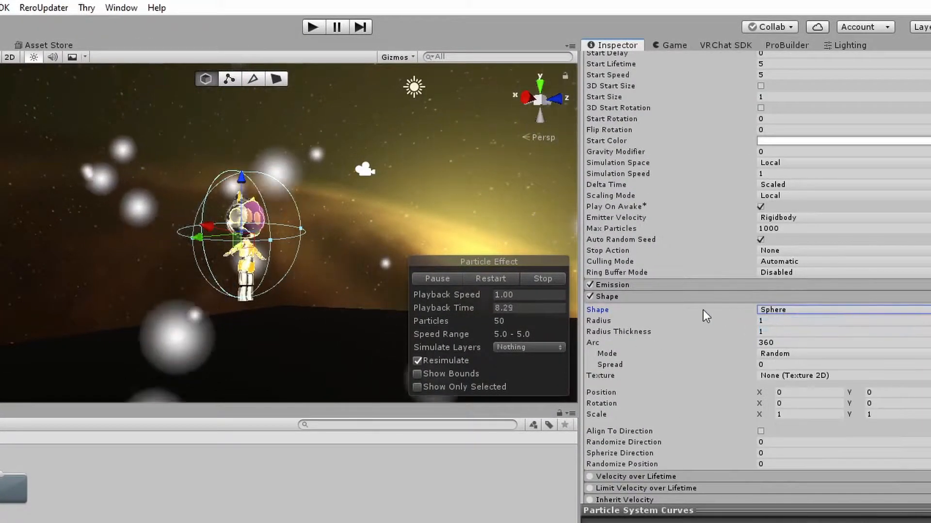
pyautogui.moveTo(301, 228); pyautogui.dragTo(610, 238)
pyautogui.scroll(-5, 450, 223)
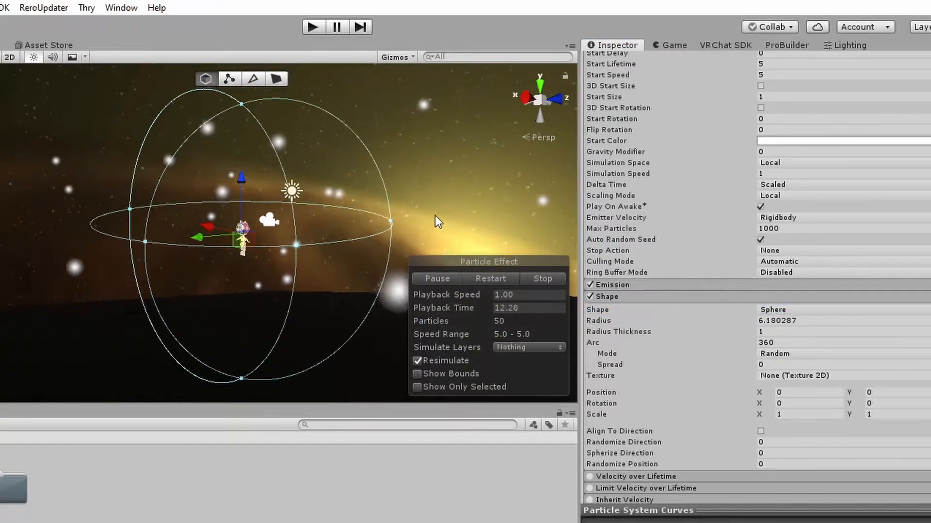
pyautogui.moveTo(373, 322); pyautogui.dragTo(513, 318)
# Set the sphere emitter's Radius Thickness to 0.
pyautogui.scroll(5, 688, 255)
pyautogui.scroll(2, 689, 255)
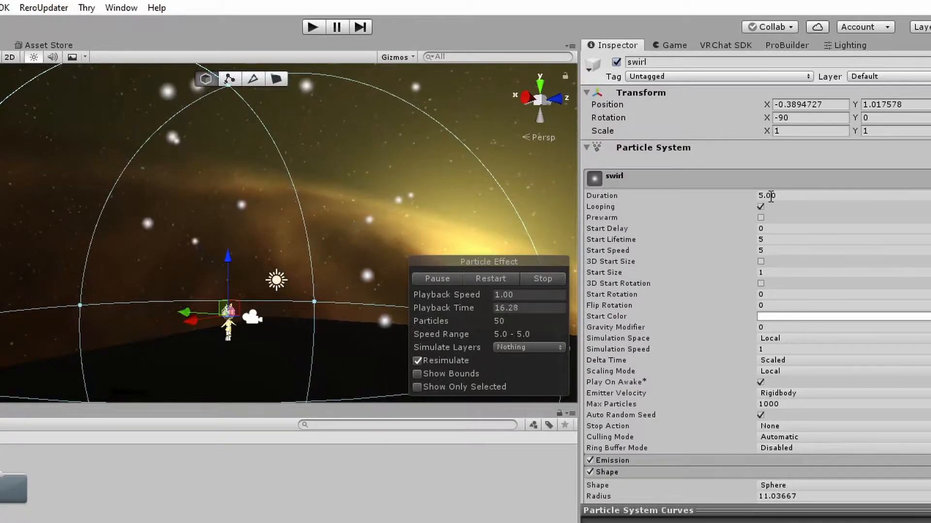
pyautogui.scroll(-5, 775, 380)
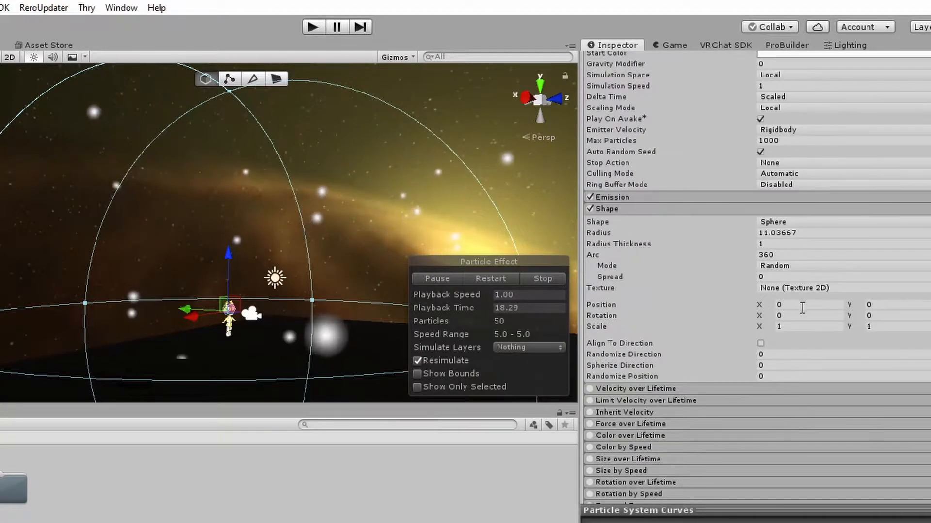
pyautogui.click(789, 244)
pyautogui.write('0')
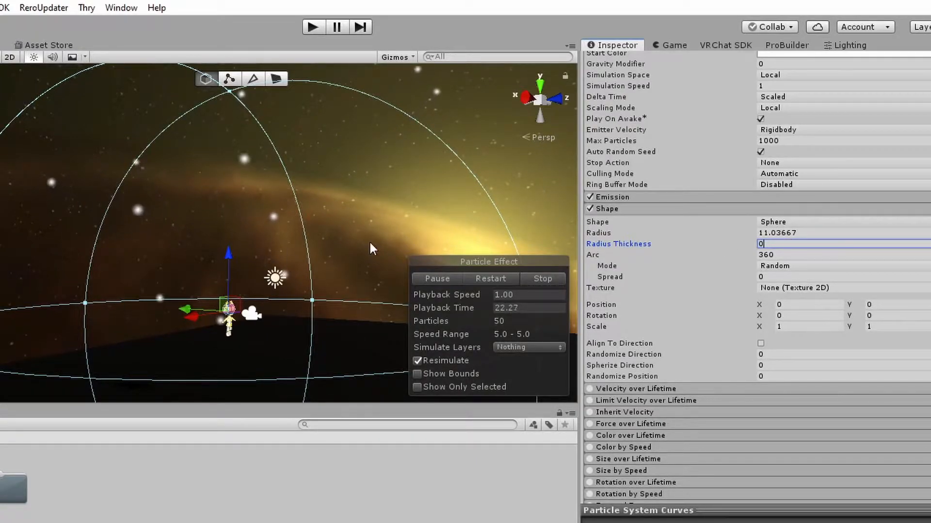
# Set the swirl particles' Start Speed to 0 and Start Lifetime to 8.
pyautogui.scroll(3, 780, 160)
pyautogui.click(779, 119)
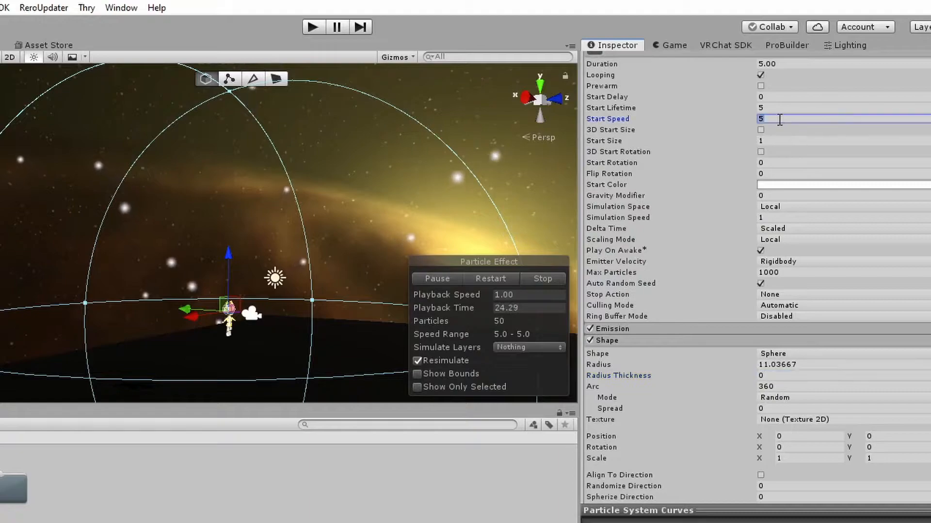
pyautogui.write('0')
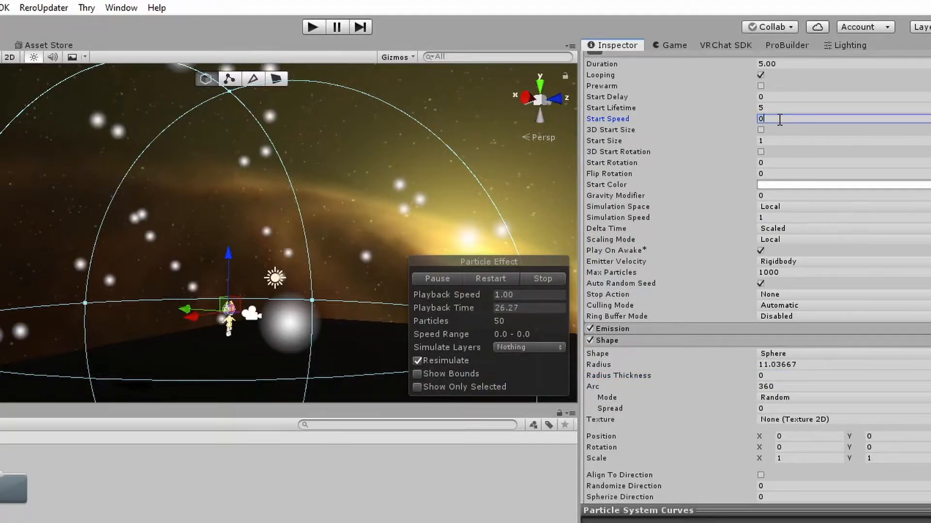
pyautogui.click(791, 107)
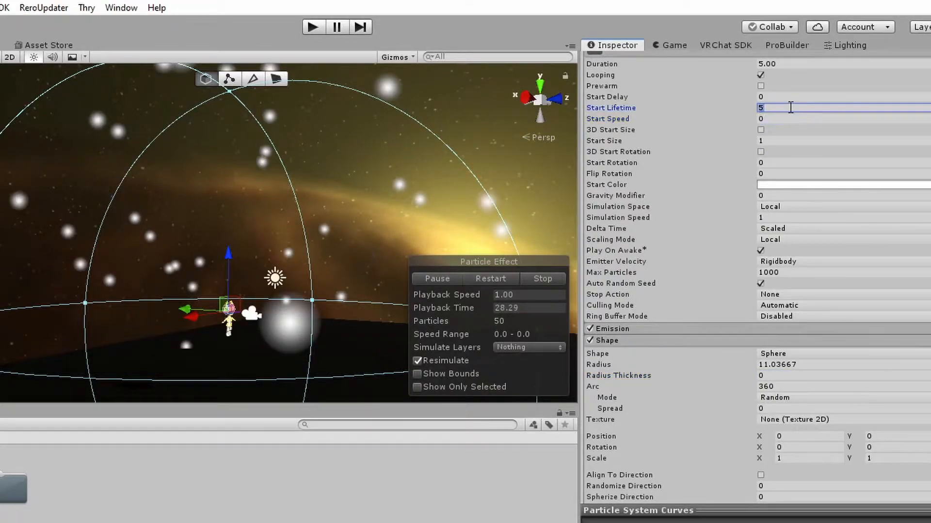
pyautogui.write('8')
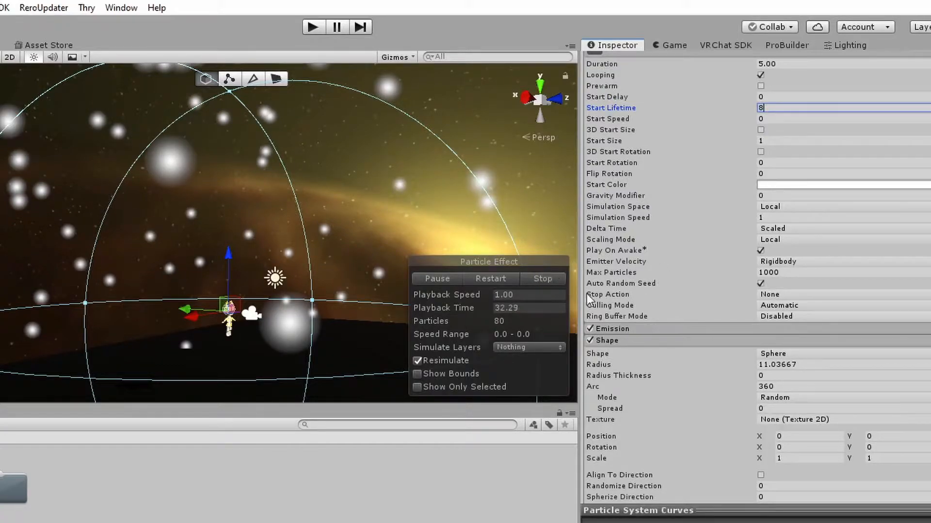
# Enable Color over Lifetime and apply the white gradient preset that is transparent at both ends.
pyautogui.scroll(-5, 612, 300)
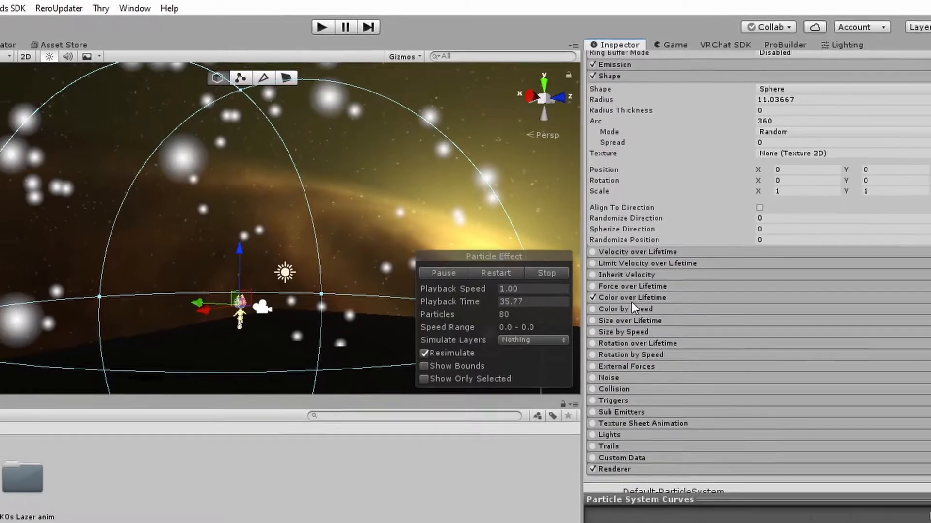
pyautogui.click(632, 301)
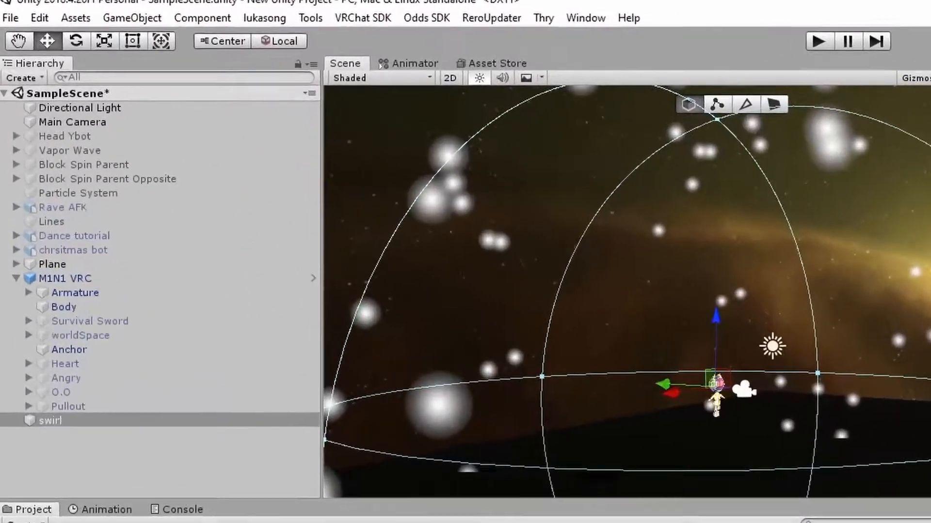
pyautogui.click(824, 311)
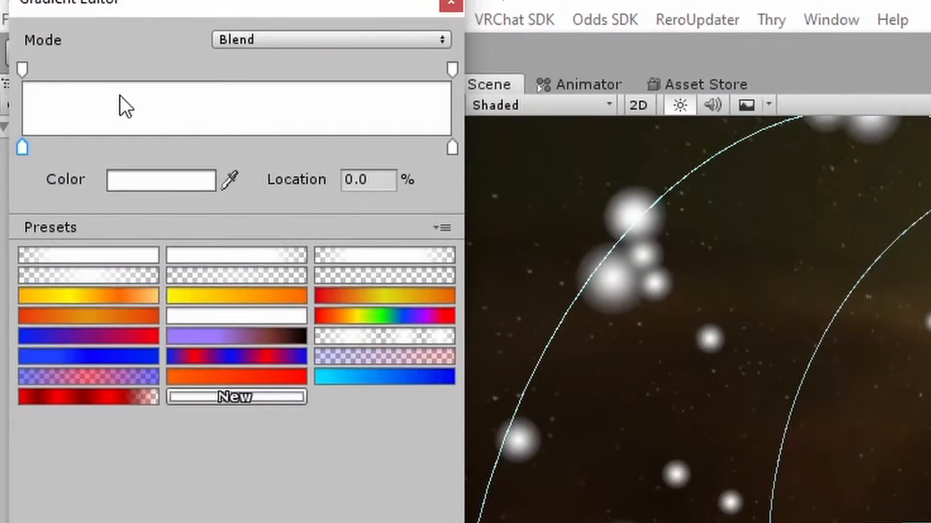
pyautogui.click(357, 258)
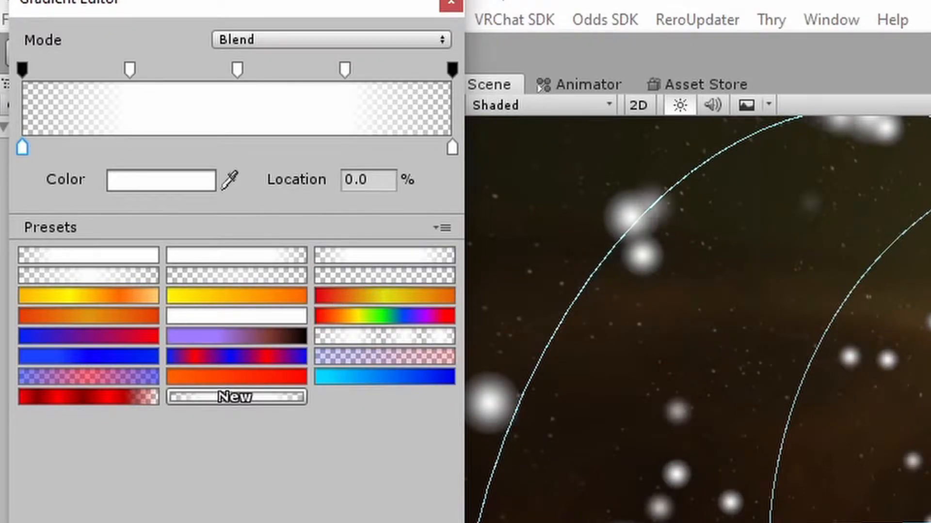
# Enable the Trails module on the swirl particle system.
pyautogui.scroll(-3, 908, 458)
pyautogui.moveTo(697, 233); pyautogui.dragTo(725, 271, button='middle')
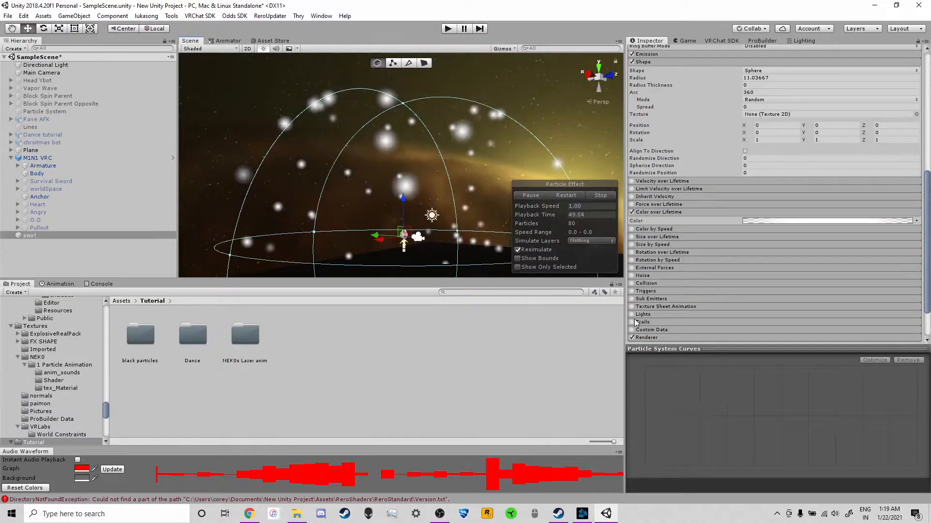
pyautogui.click(631, 322)
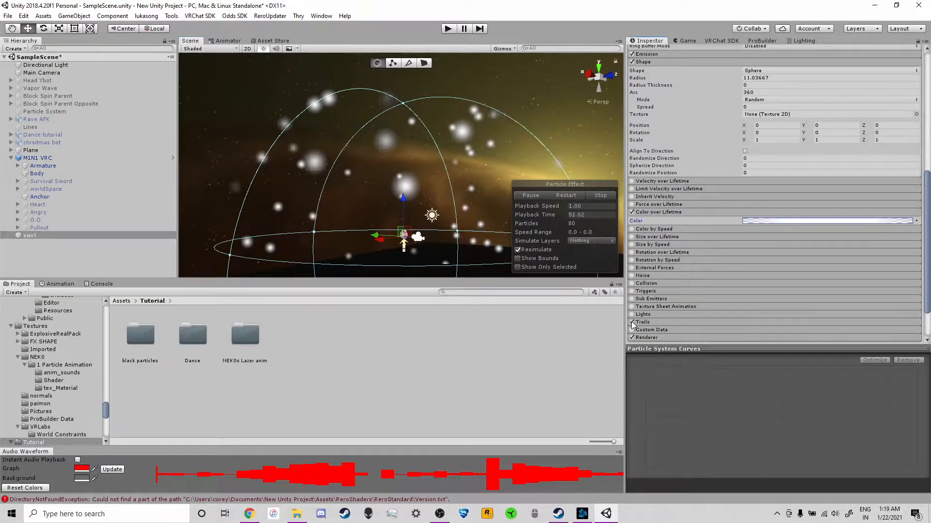
# Create a new material in the Tutorial folder and name it Default.
pyautogui.rightClick(308, 336)
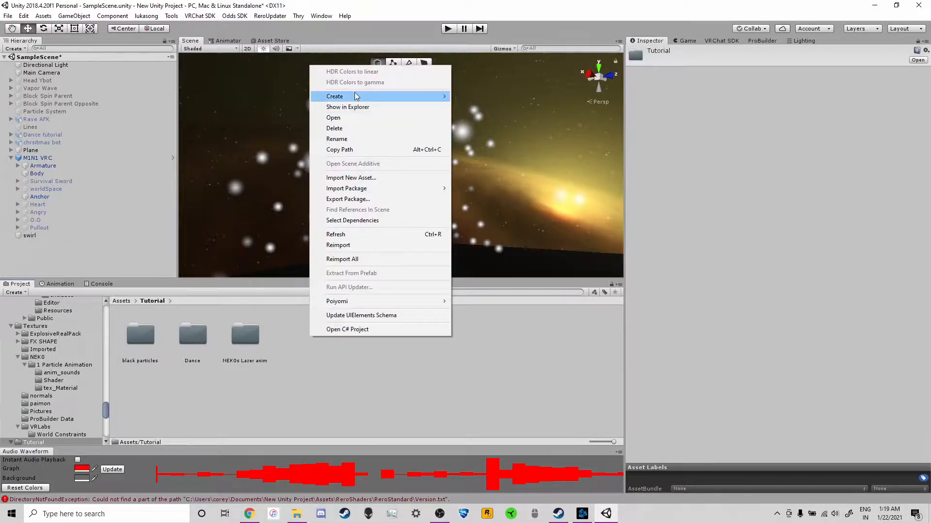
pyautogui.moveTo(353, 96)
pyautogui.click(475, 231)
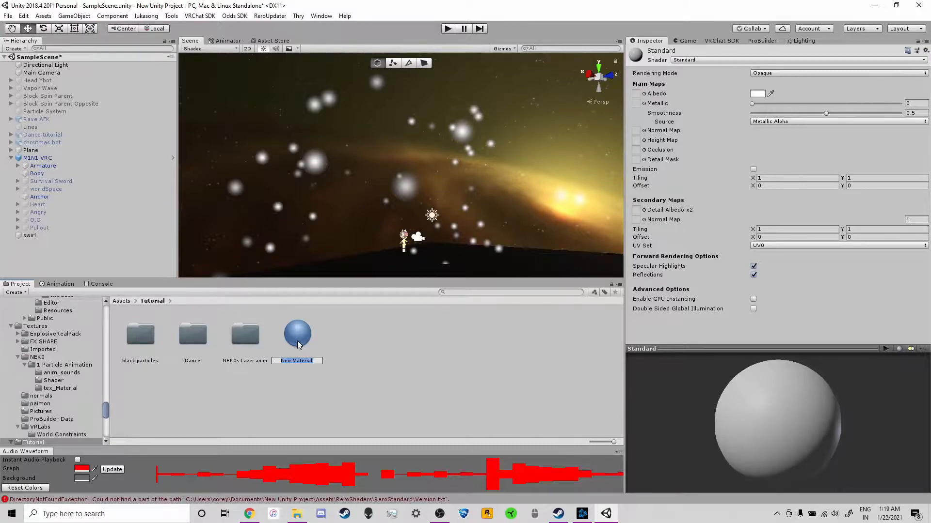
pyautogui.write('Default')
pyautogui.press('Return')
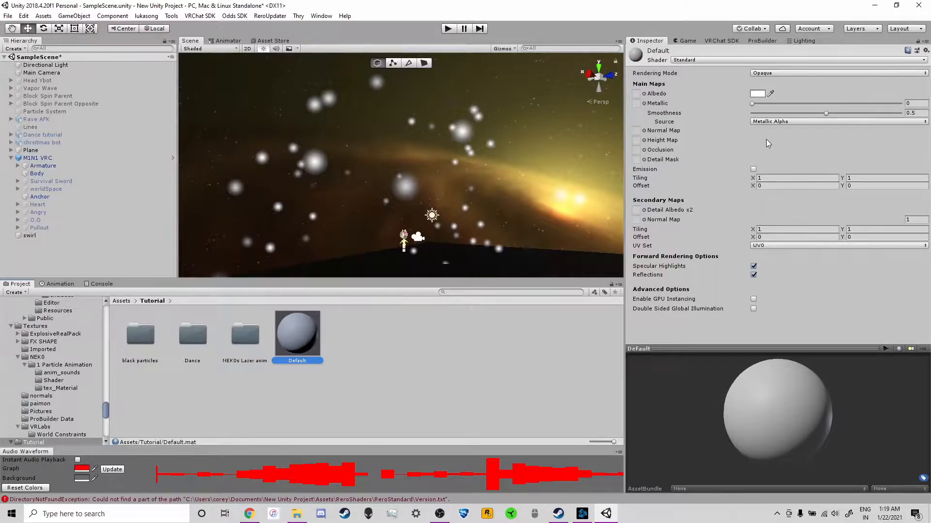
# Assign the Corey/Particle Intensify shader to the Default material and set its HDR color to white.
pyautogui.click(716, 60)
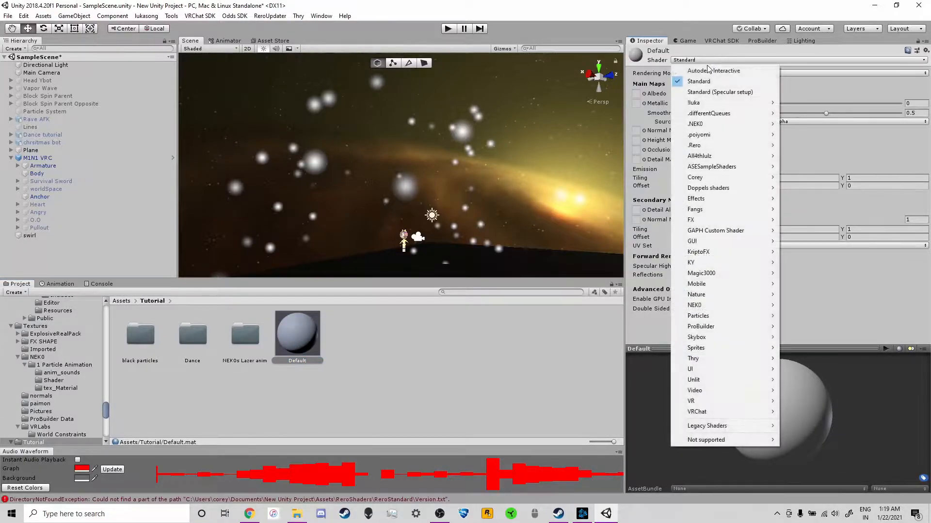
pyautogui.moveTo(717, 183)
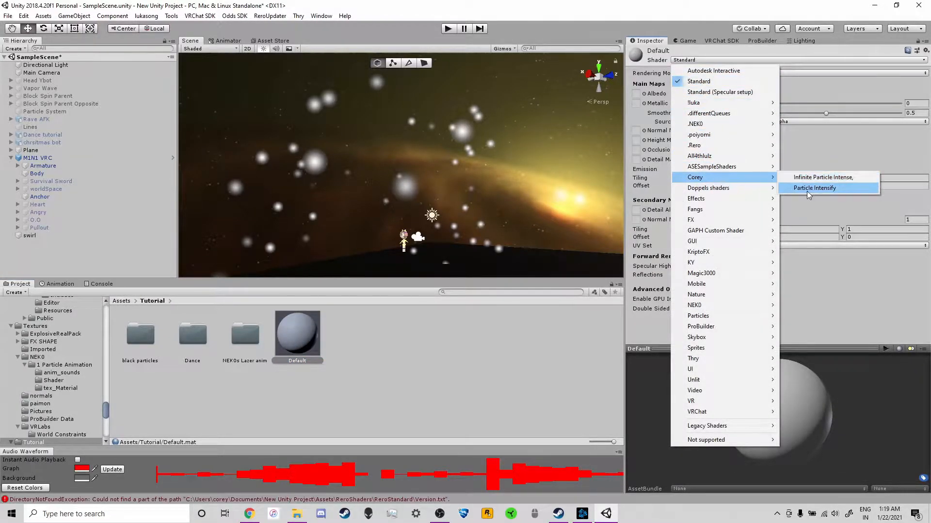
pyautogui.click(805, 188)
pyautogui.click(916, 73)
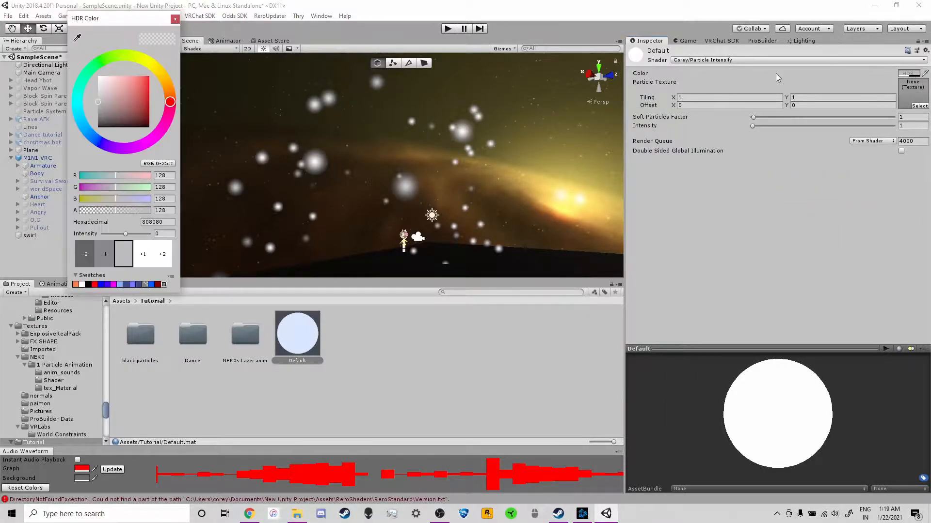
pyautogui.moveTo(140, 107); pyautogui.dragTo(83, 69)
pyautogui.click(900, 210)
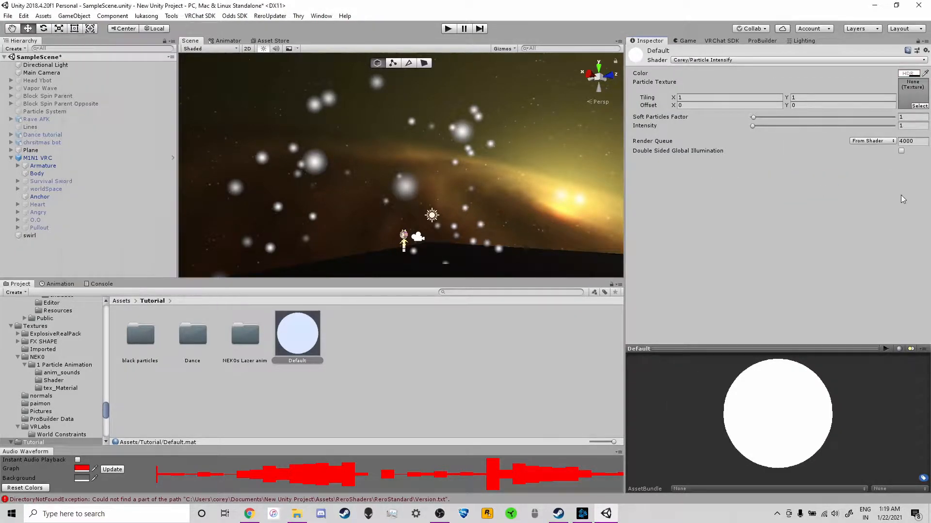
# Search the textures for "glow" and assign Glow128 as the Default material's Particle Texture.
pyautogui.click(918, 106)
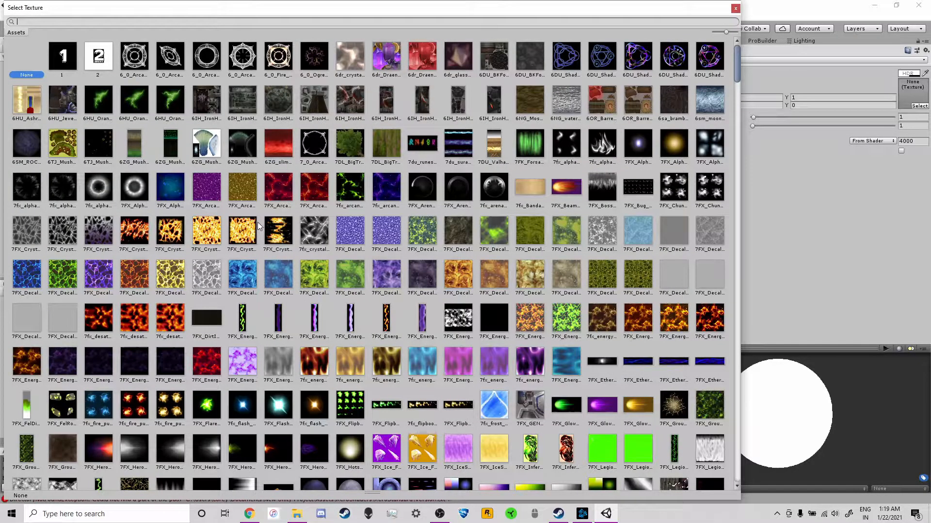
pyautogui.scroll(-6, 272, 252)
pyautogui.scroll(3, 334, 240)
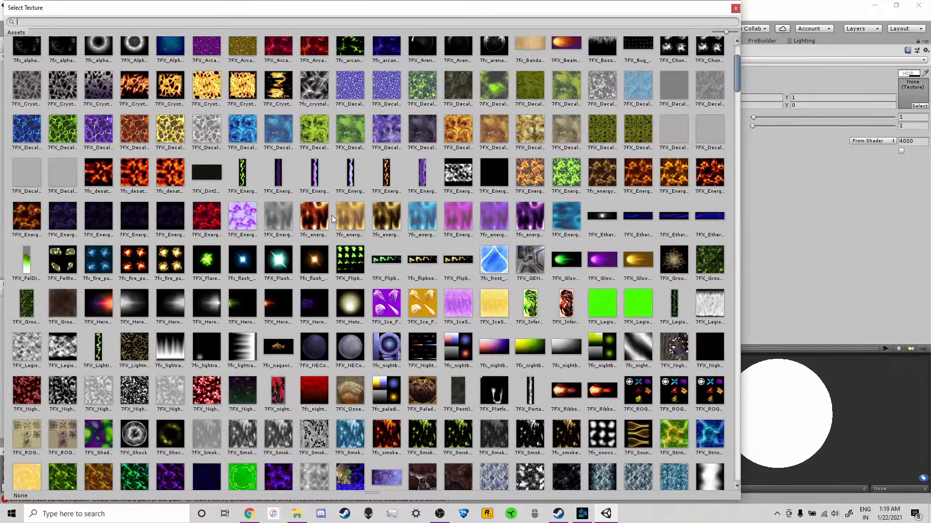
pyautogui.write('glow')
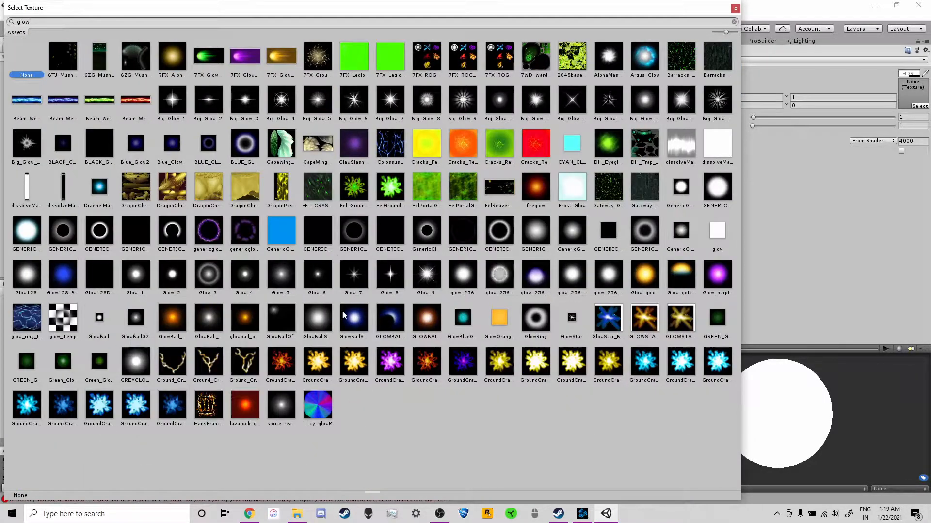
pyautogui.click(26, 281)
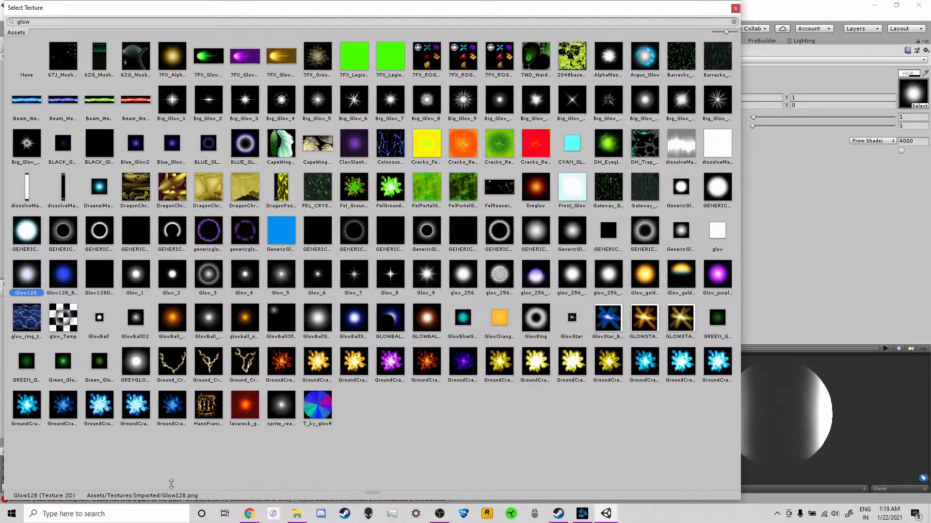
pyautogui.moveTo(187, 495); pyautogui.dragTo(291, 440)
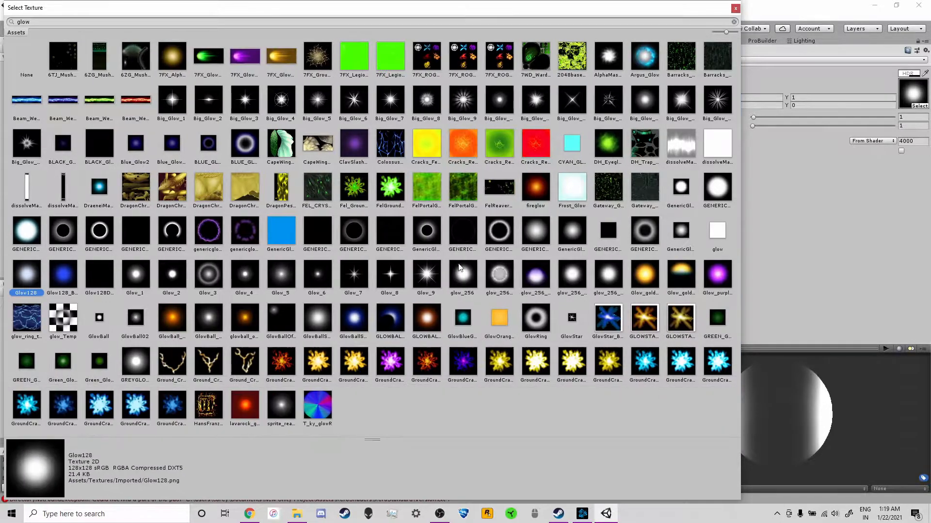
pyautogui.click(735, 9)
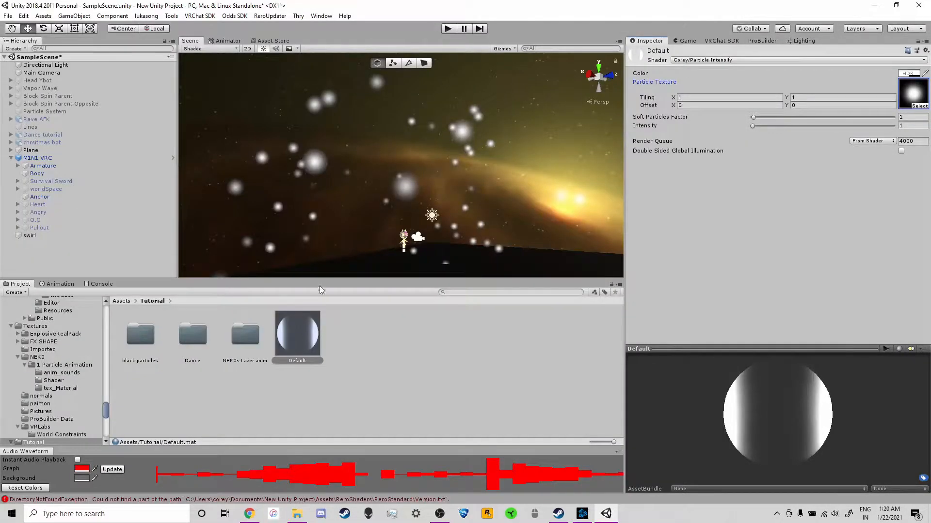
# Set the Render Mode of the swirl particle system's Renderer to None.
pyautogui.scroll(3, 334, 199)
pyautogui.click(29, 235)
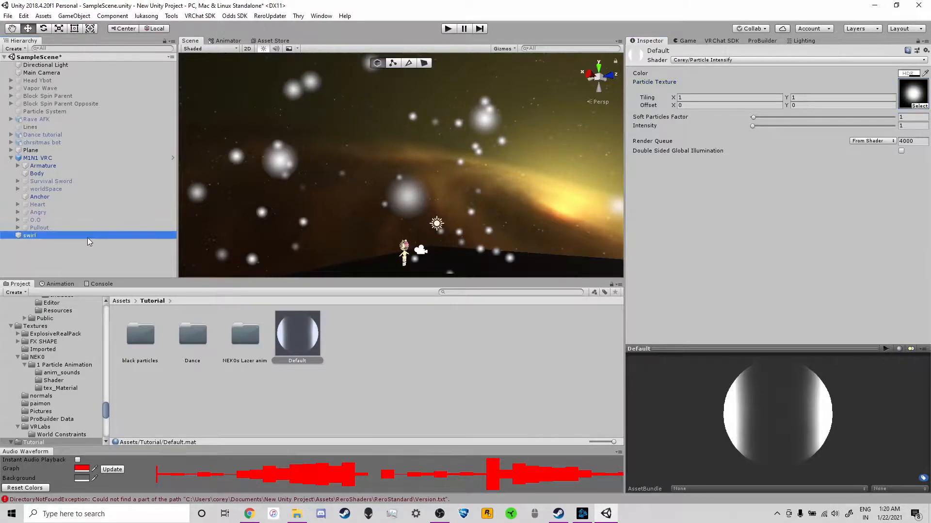
pyautogui.scroll(-5, 696, 299)
pyautogui.scroll(-5, 696, 296)
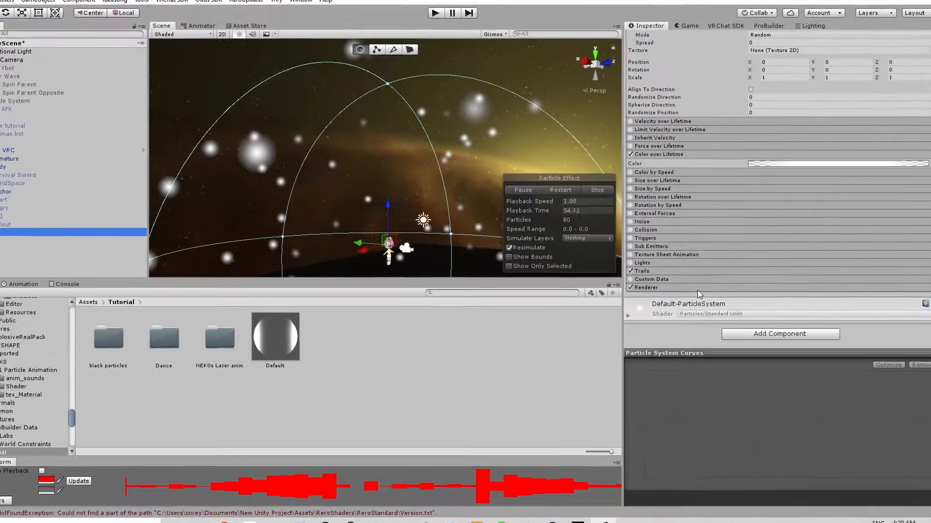
pyautogui.click(768, 287)
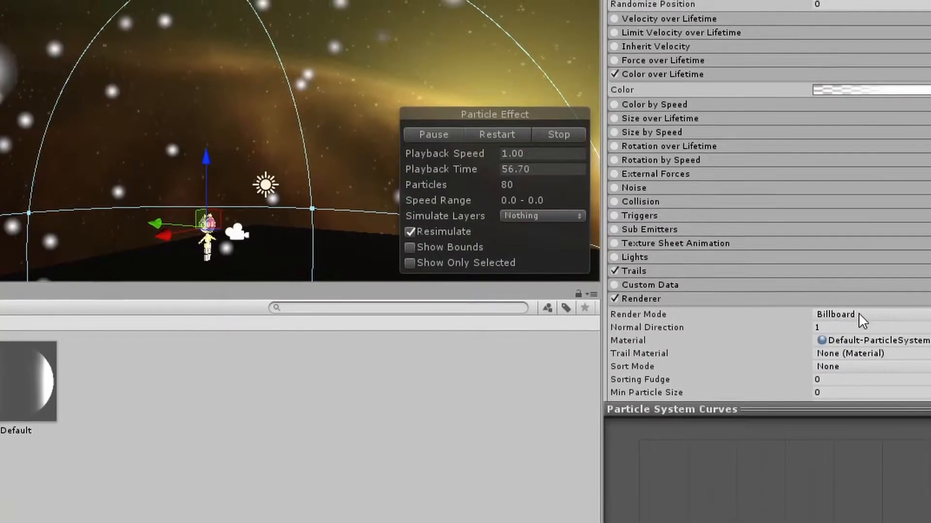
pyautogui.click(834, 309)
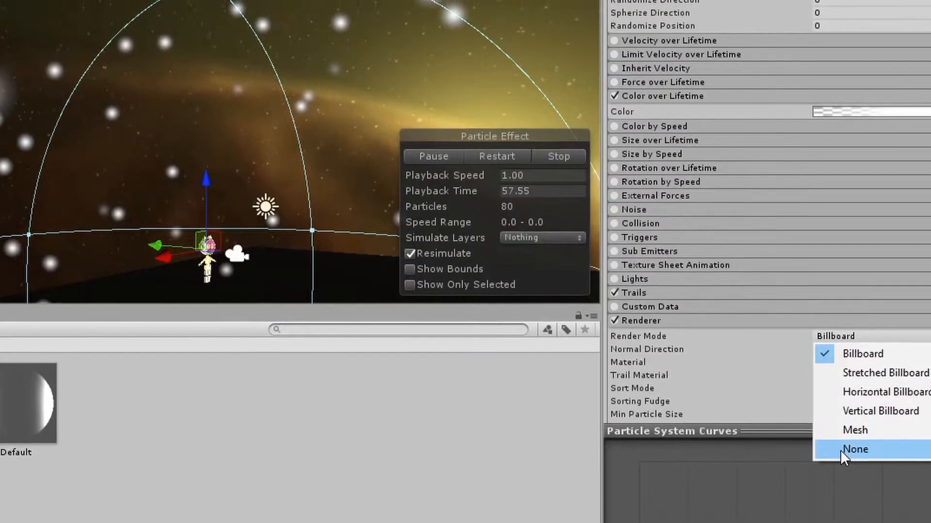
pyautogui.click(841, 445)
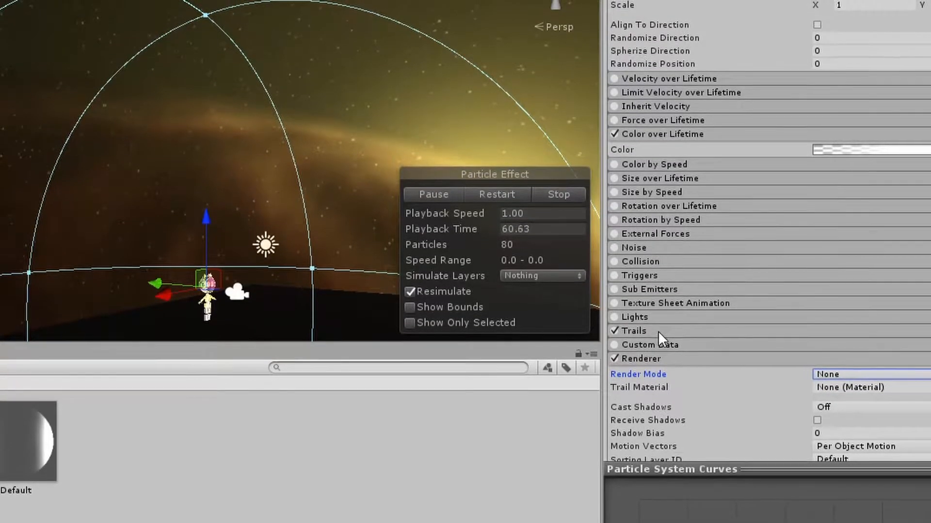
# Enable World Space in the swirl's Trails module and apply the Default material to the swirl object.
pyautogui.click(658, 331)
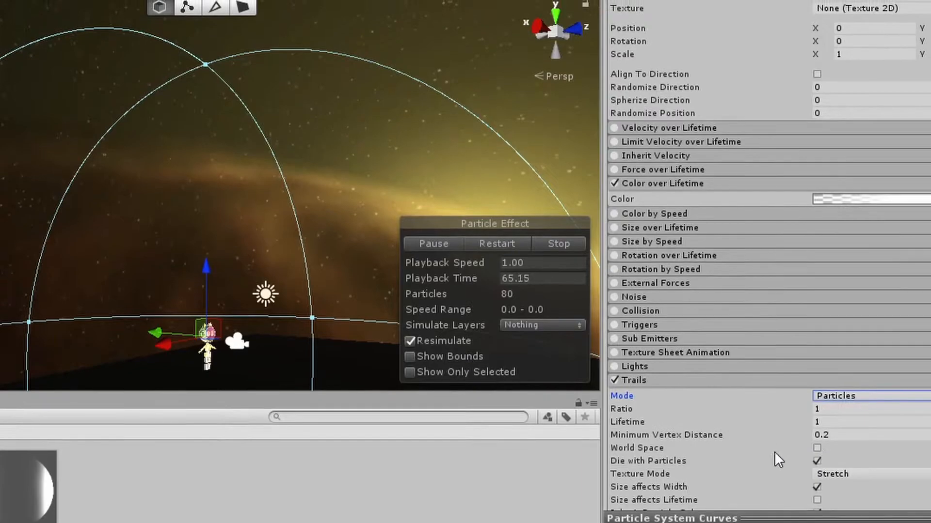
pyautogui.click(817, 443)
pyautogui.scroll(10, 810, 356)
pyautogui.scroll(5, 811, 355)
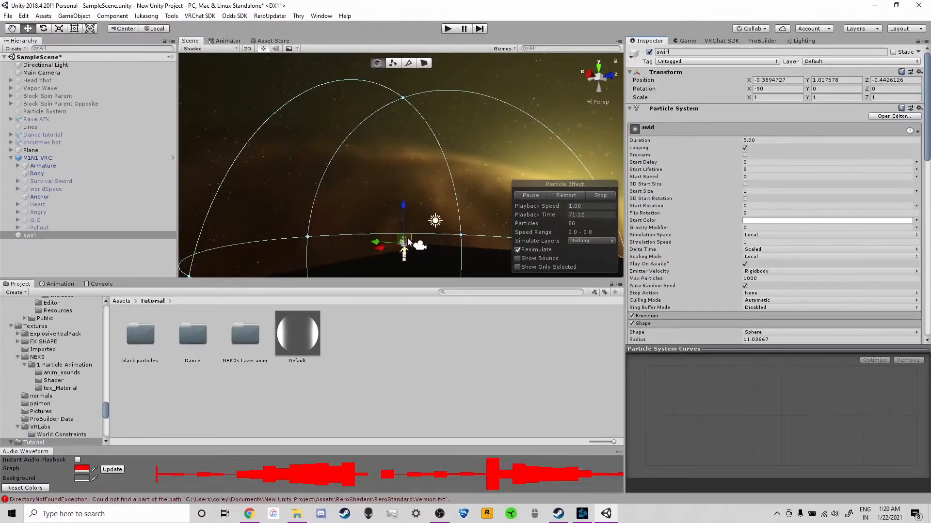
pyautogui.moveTo(372, 263); pyautogui.dragTo(333, 303)
pyautogui.moveTo(301, 345); pyautogui.dragTo(121, 236)
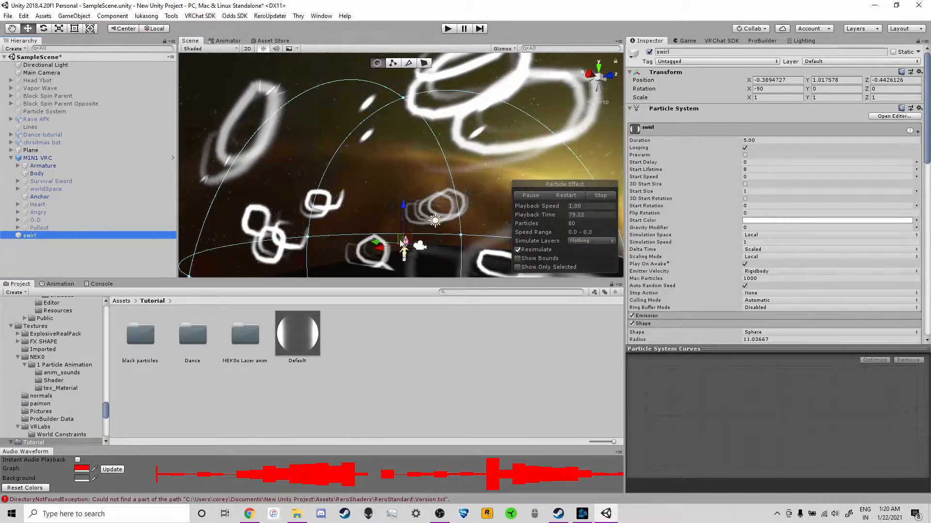
# Set the trails' Minimum Vertex Distance to 0 and their Lifetime to 0.5.
pyautogui.scroll(-10, 677, 249)
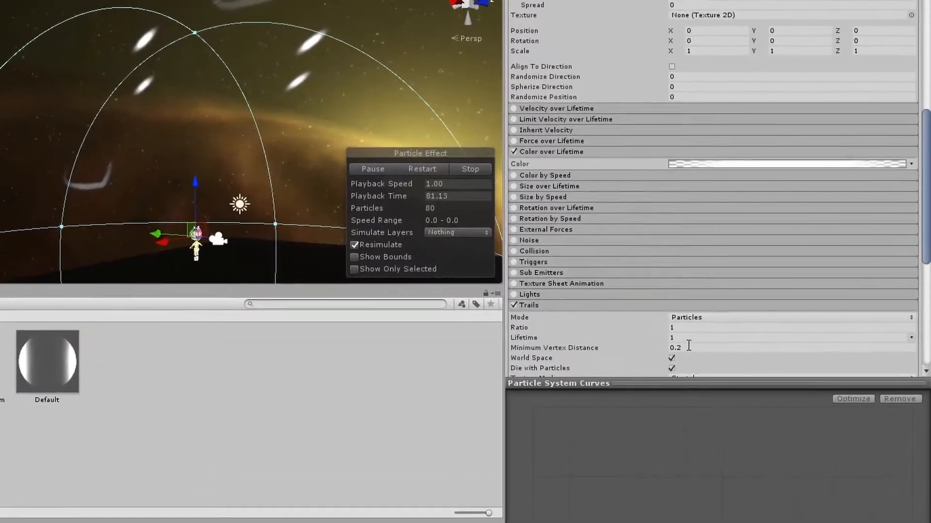
pyautogui.click(757, 323)
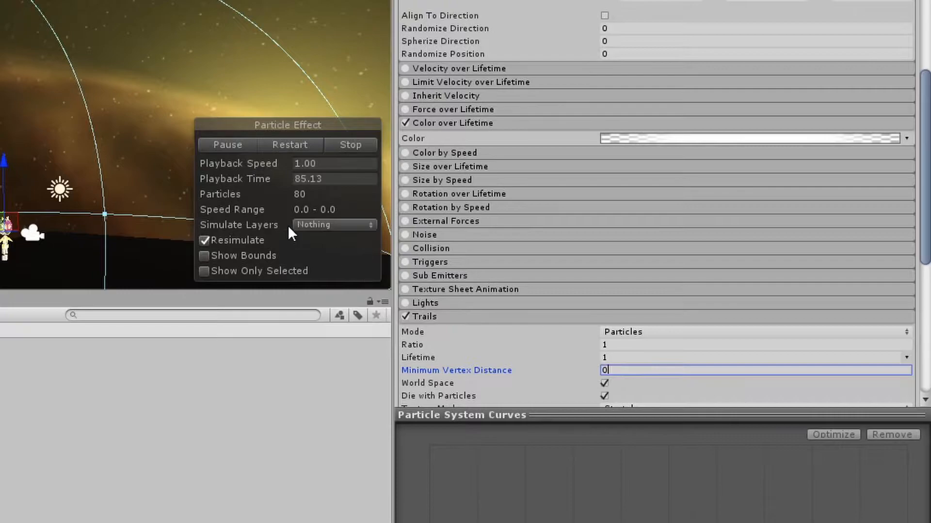
pyautogui.write('0')
pyautogui.press('Return')
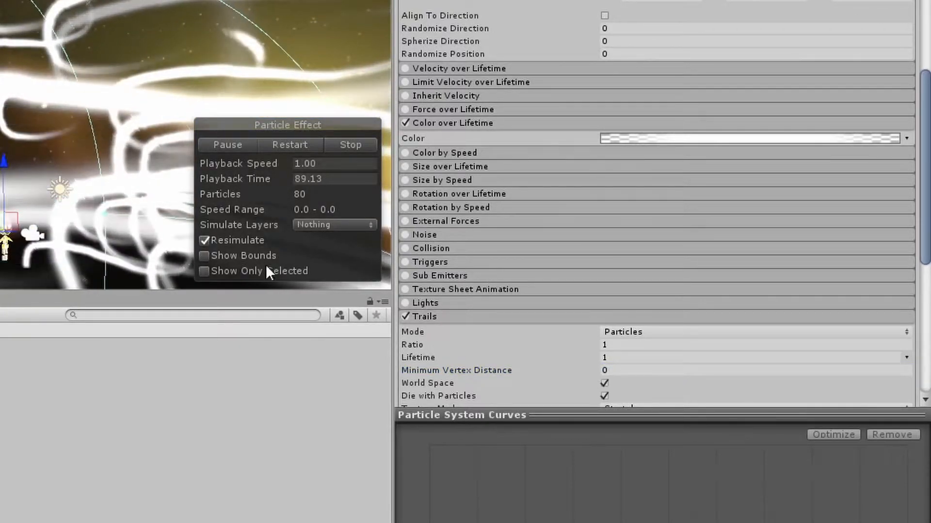
pyautogui.click(630, 357)
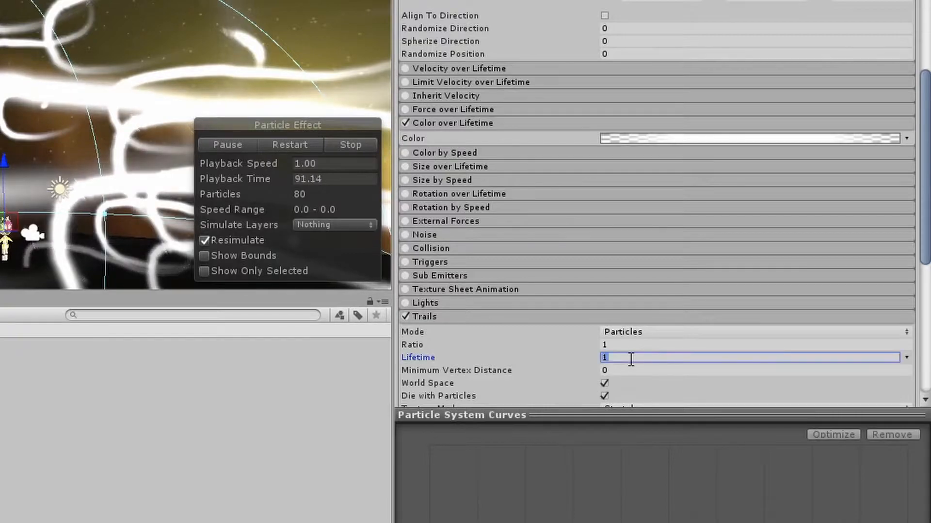
pyautogui.write('.52')
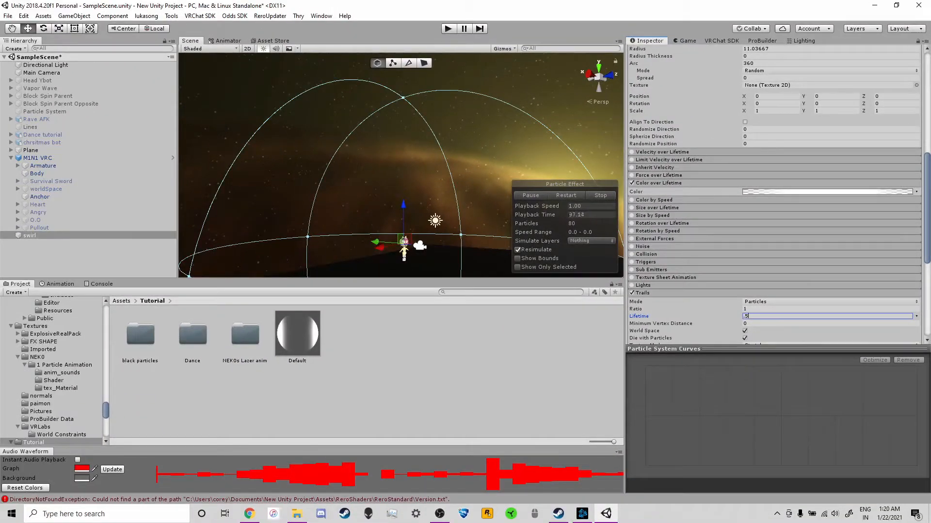
# Set the swirl's Start Size to Random Between Two Constants with values 0.1 and 0.7.
pyautogui.scroll(10, 776, 229)
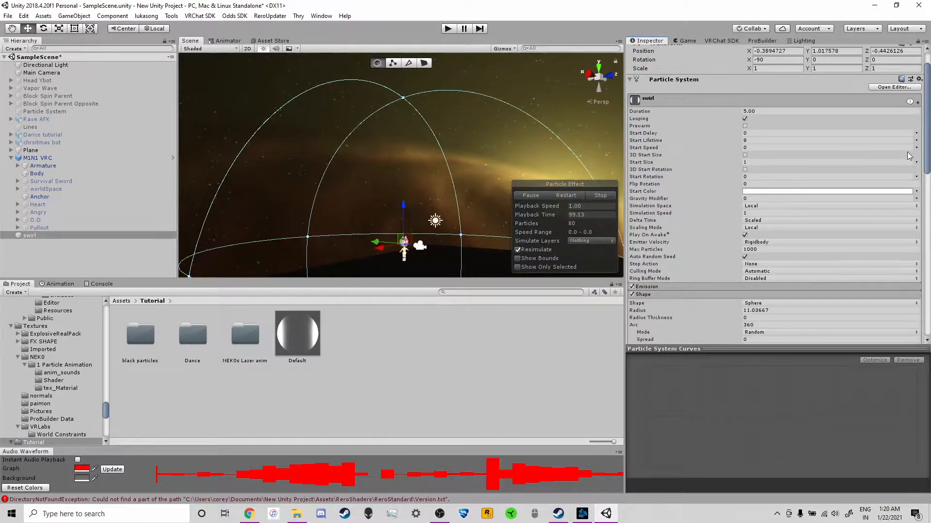
pyautogui.click(916, 163)
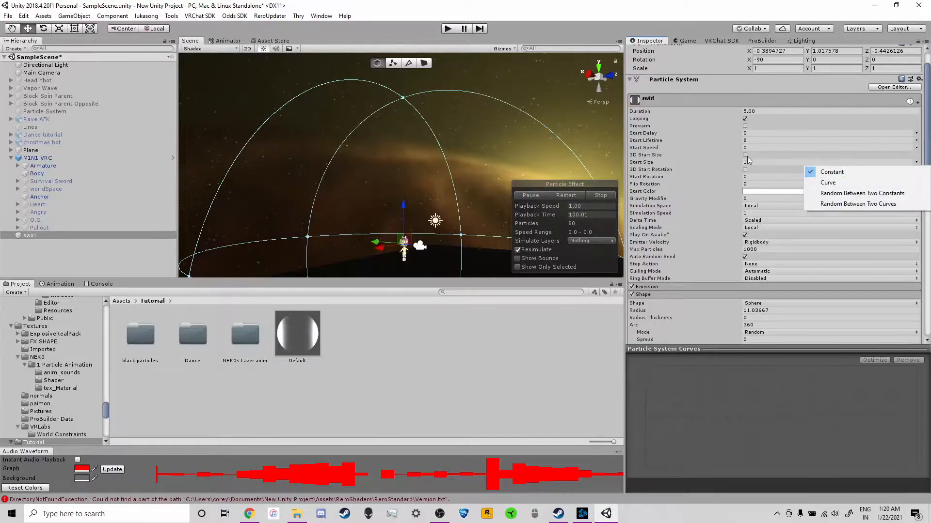
pyautogui.click(905, 193)
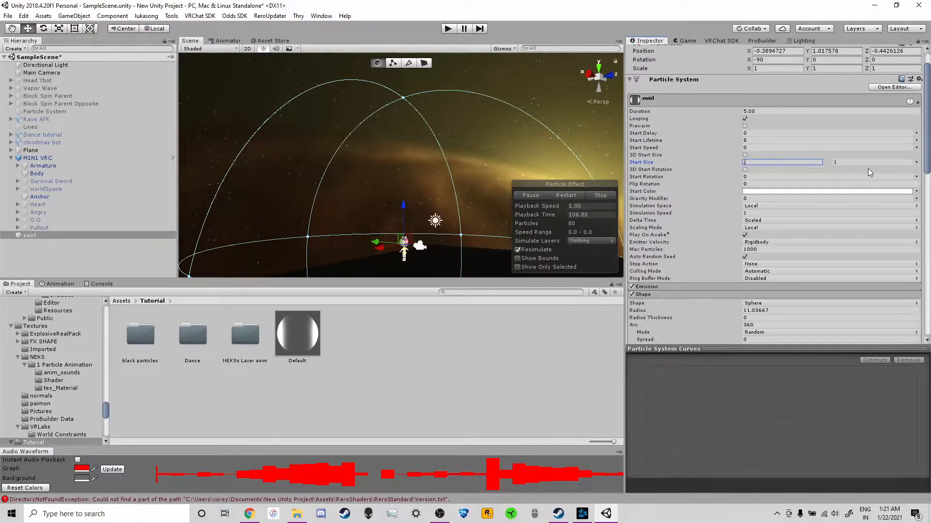
pyautogui.write('.5')
pyautogui.write('1')
pyautogui.click(854, 162)
pyautogui.moveTo(404, 241); pyautogui.dragTo(386, 219)
pyautogui.hotkey('ctrl', 'z')
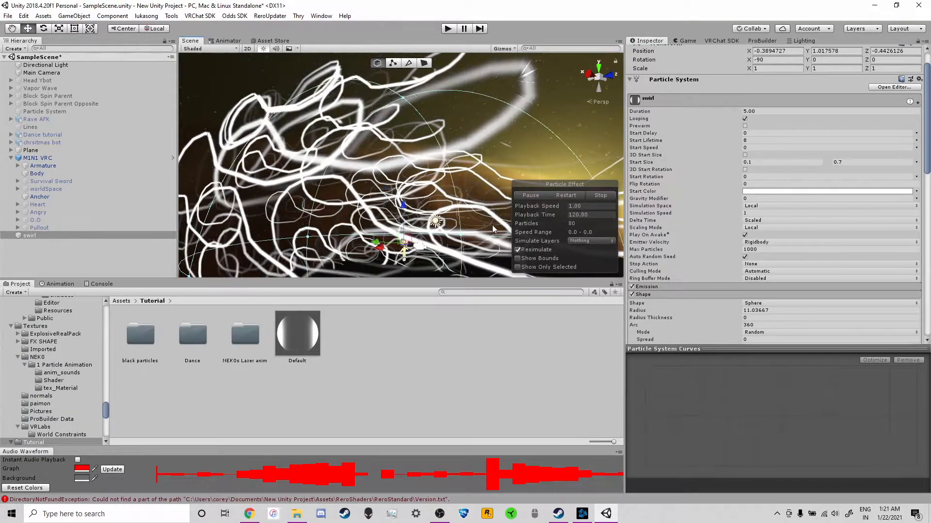
# Create an animation clip named Swirl in the Tutorial folder and attach it to the swirl object.
pyautogui.rightClick(368, 328)
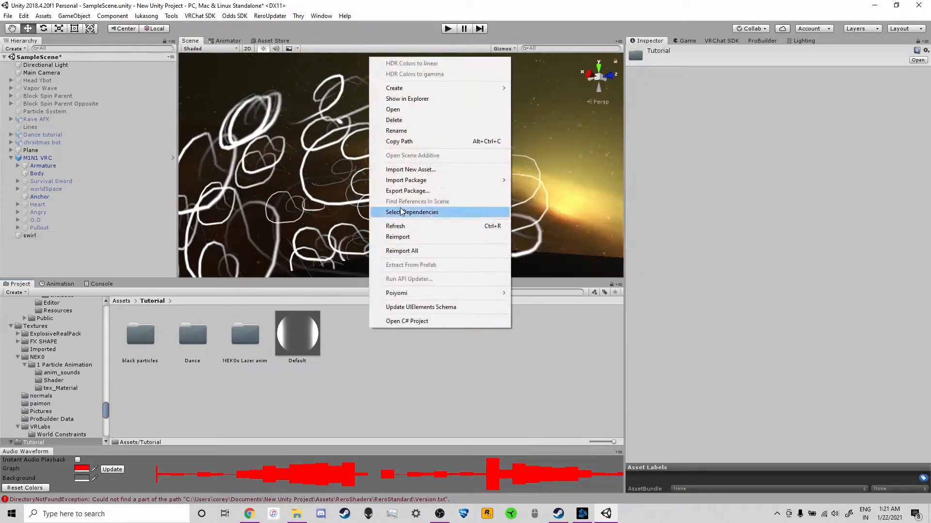
pyautogui.moveTo(436, 88)
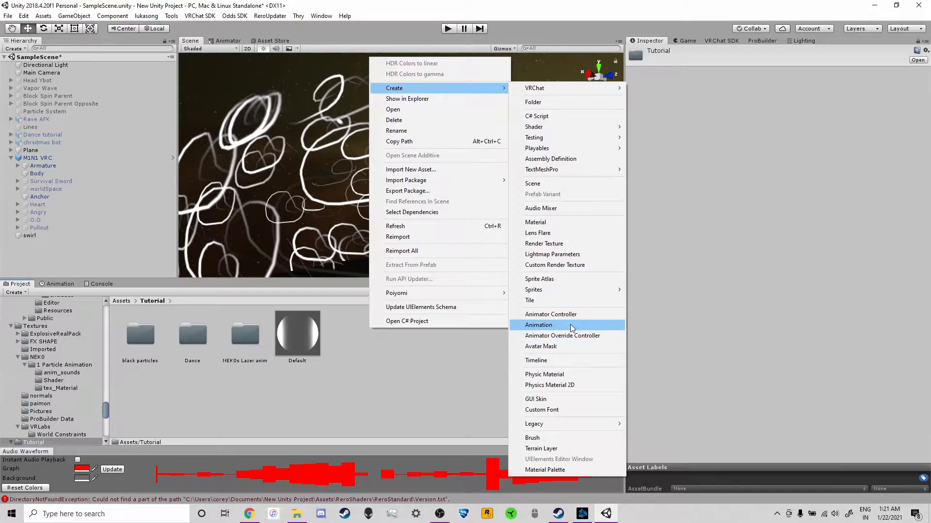
pyautogui.click(539, 325)
pyautogui.write('S')
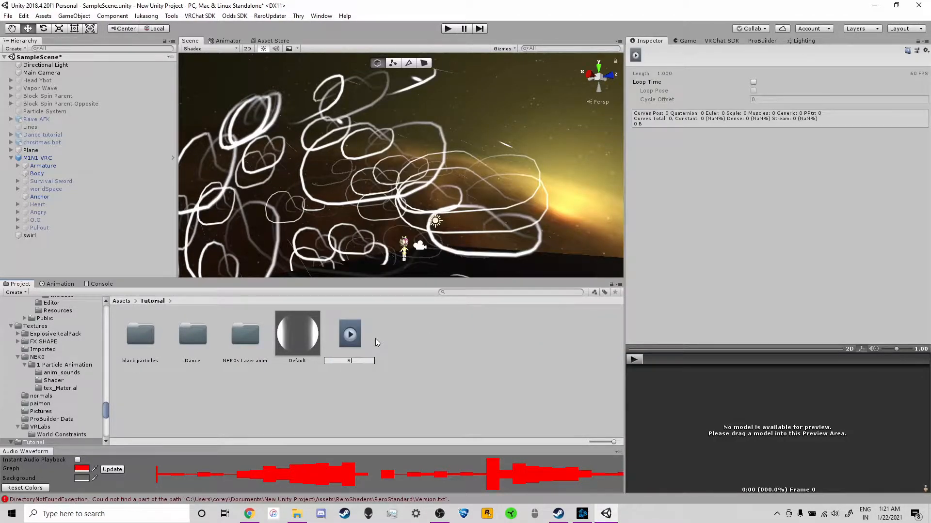
pyautogui.write('pirl')
pyautogui.press('Return')
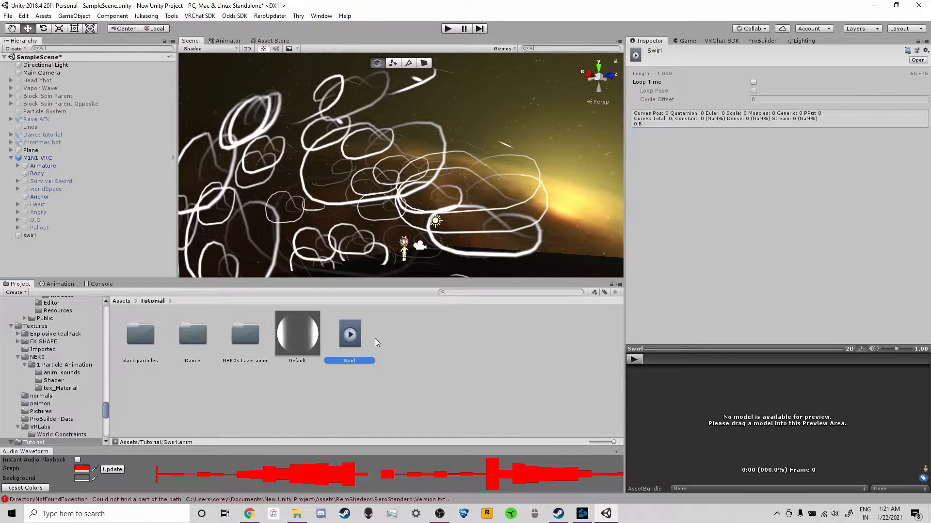
pyautogui.moveTo(177, 278); pyautogui.dragTo(49, 237)
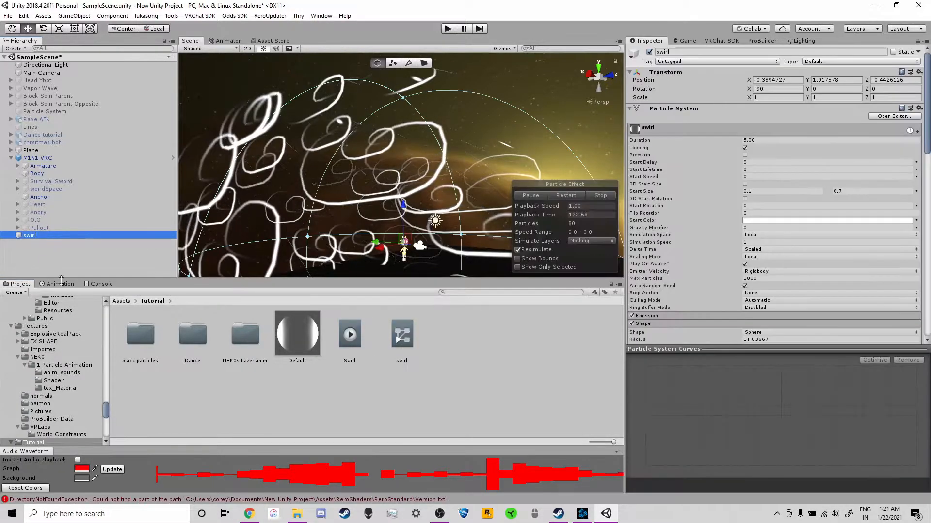
# Add the swirl's Transform Rotation property to the Swirl animation.
pyautogui.click(66, 284)
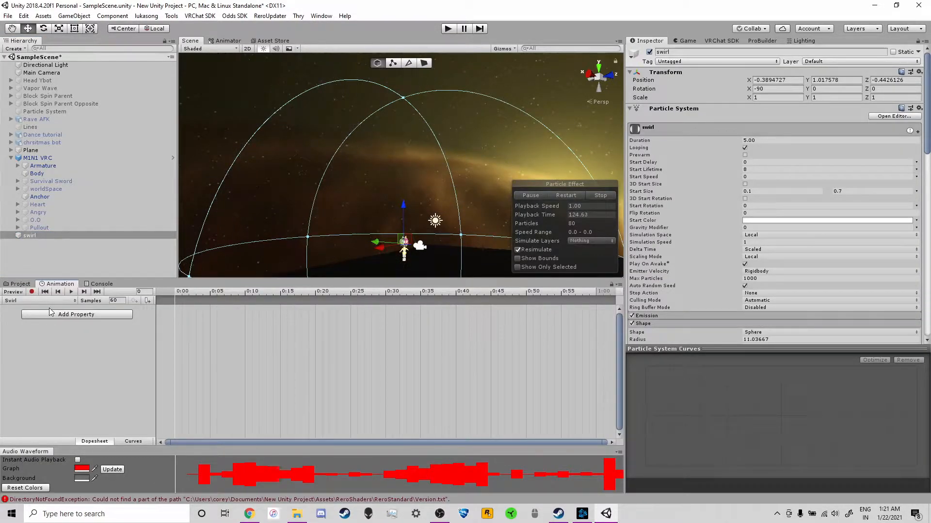
pyautogui.click(32, 291)
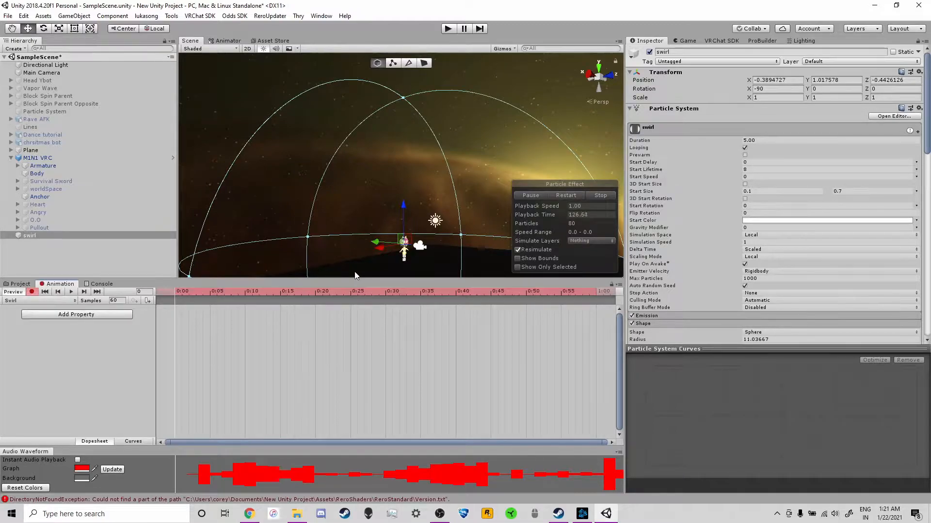
pyautogui.scroll(-2, 402, 235)
pyautogui.click(34, 292)
pyautogui.click(56, 315)
pyautogui.click(138, 315)
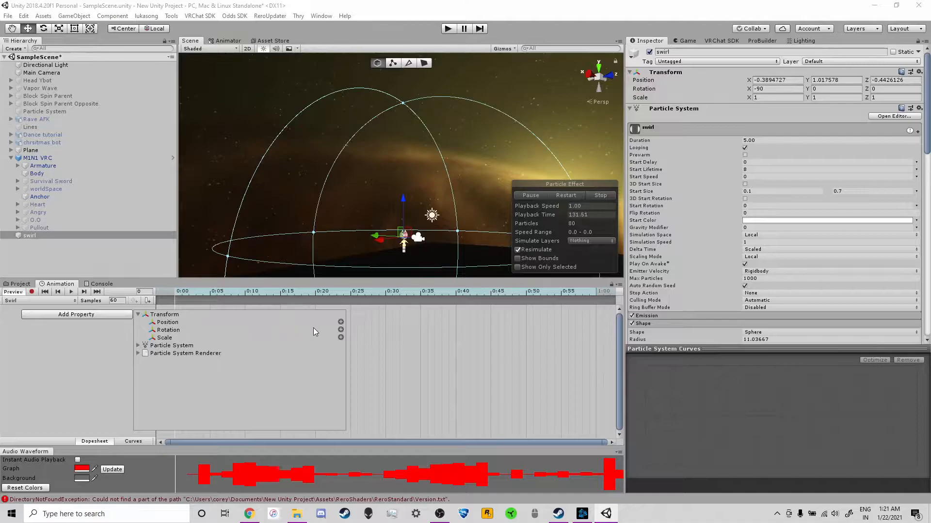
pyautogui.click(340, 330)
# Record a snapped rotation of the swirl about its vertical axis at the 1:00 keyframe and scrub back to the start.
pyautogui.scroll(-5, 342, 328)
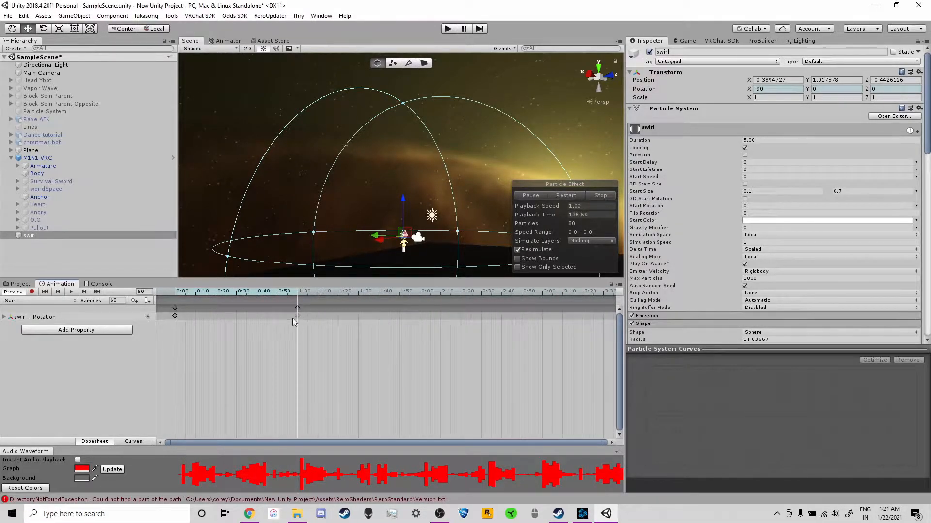
pyautogui.click(34, 292)
pyautogui.moveTo(345, 173); pyautogui.dragTo(359, 232, button='right')
pyautogui.press('r')
pyautogui.press('e')
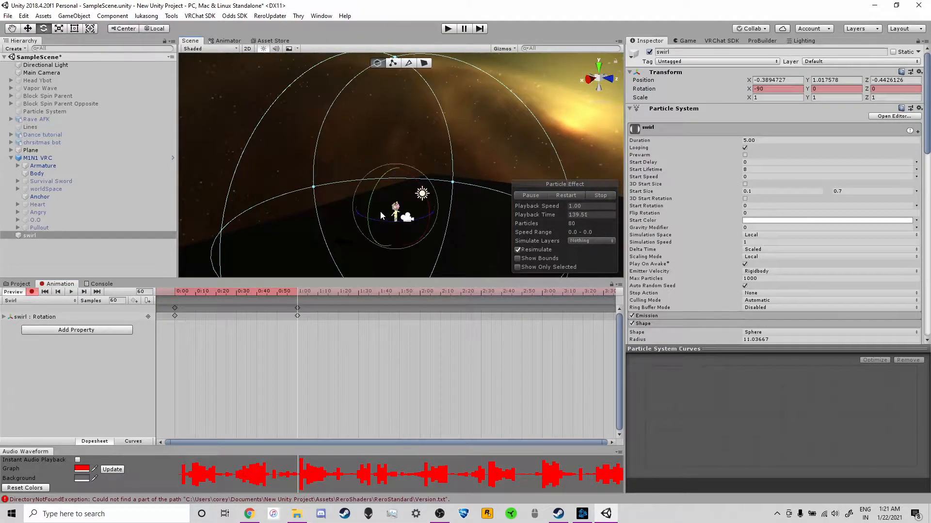
pyautogui.keyDown('ctrl'); pyautogui.moveTo(386, 222); pyautogui.dragTo(930, 233); pyautogui.keyUp('ctrl')
pyautogui.moveTo(237, 293); pyautogui.dragTo(141, 280)
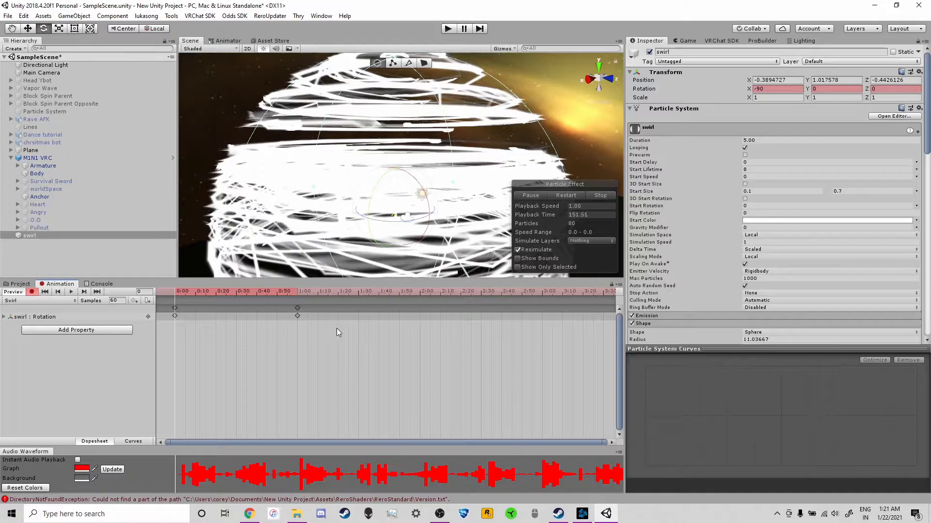
# Set both tangents of the rotation keyframes at 0:00 and 1:00 to Linear.
pyautogui.moveTo(298, 316); pyautogui.dragTo(209, 315)
pyautogui.moveTo(337, 329); pyautogui.dragTo(131, 307)
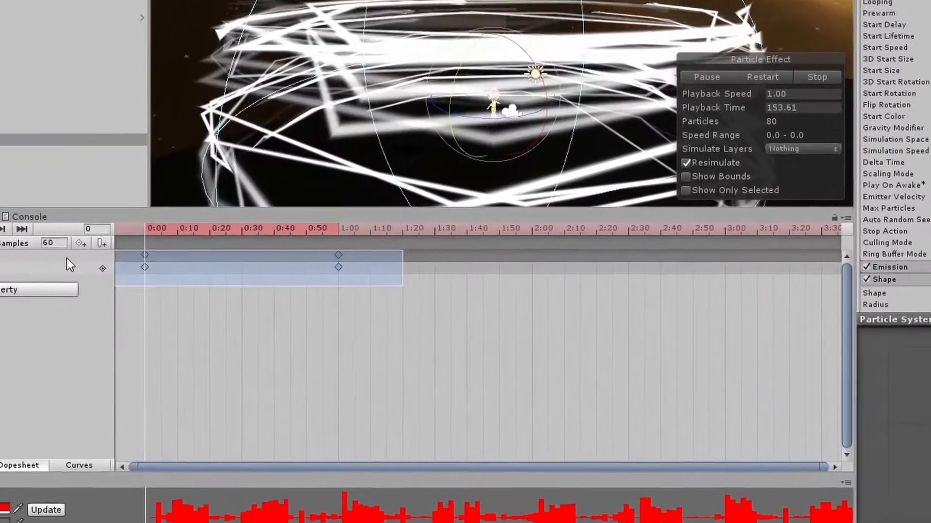
pyautogui.rightClick(220, 237)
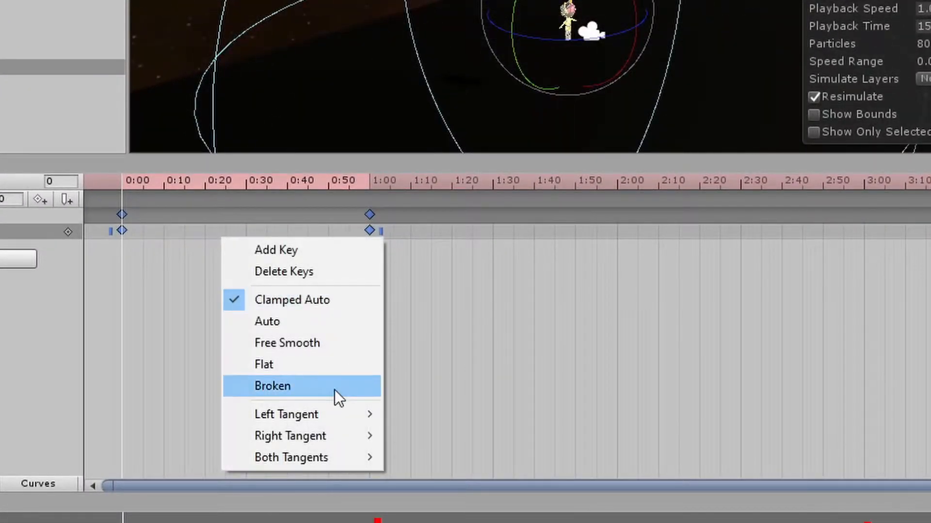
pyautogui.moveTo(316, 460)
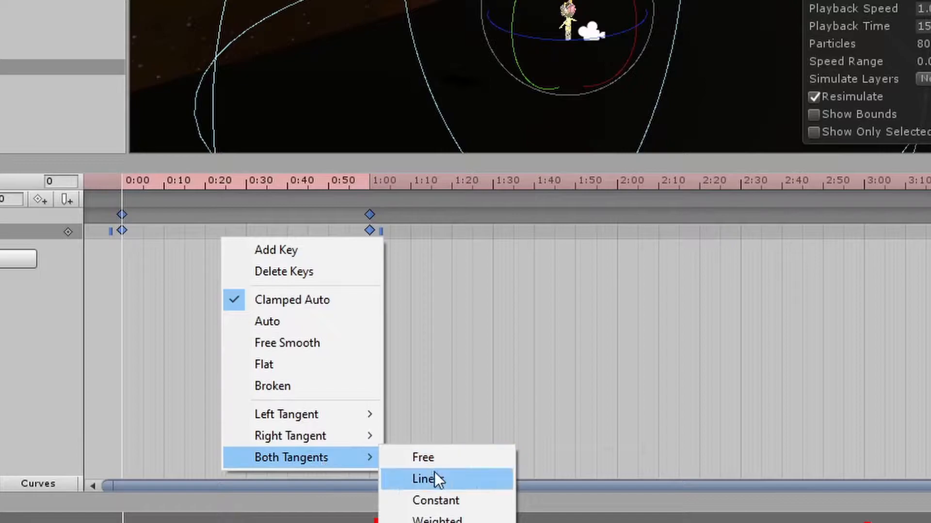
pyautogui.click(436, 477)
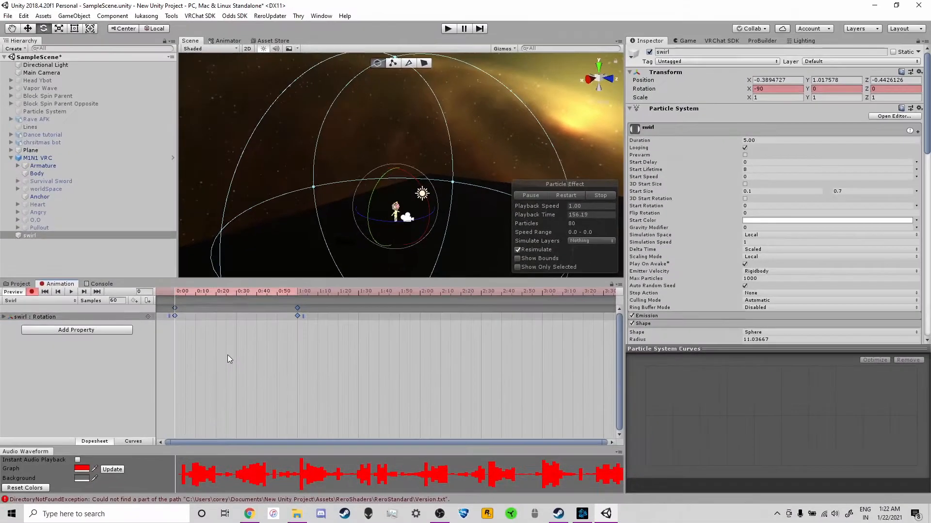
pyautogui.click(228, 355)
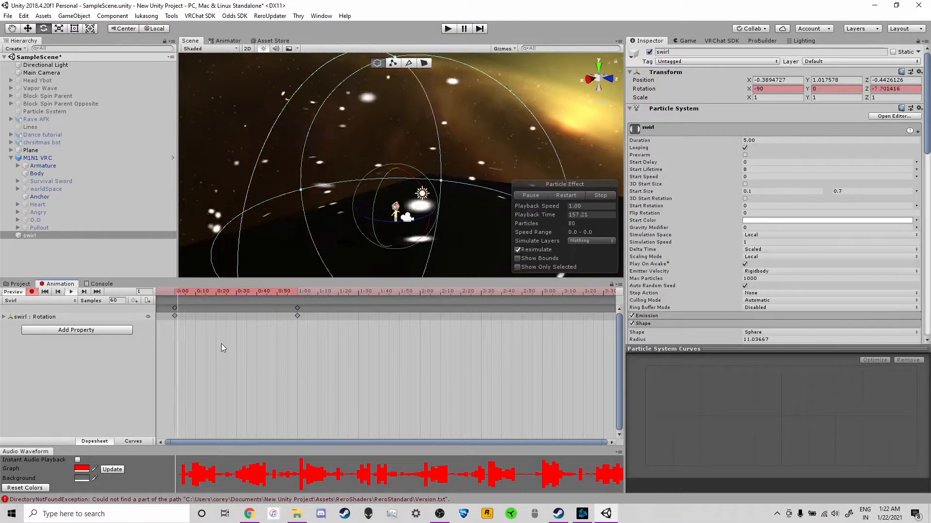
# Move the Swirl animation's last rotation keyframe to 5:00 and preview the slower rotation around the avatar.
pyautogui.press('space')
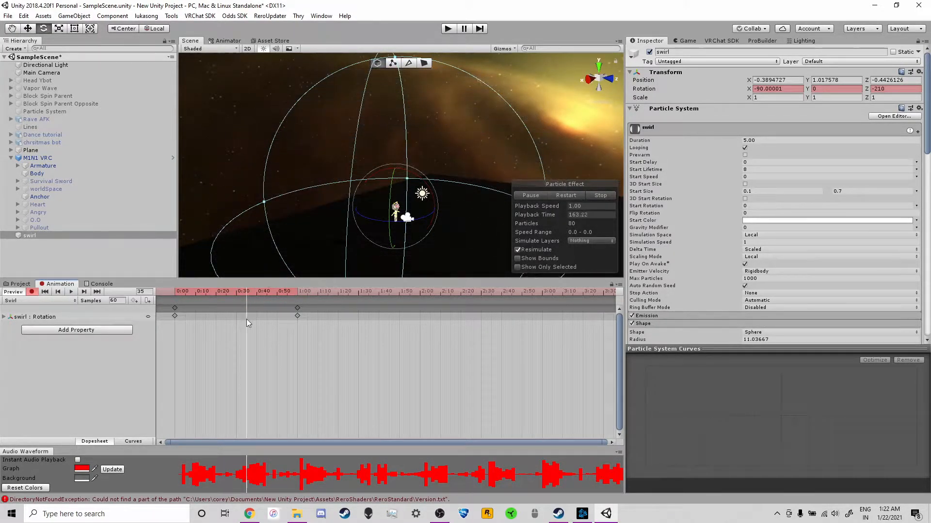
pyautogui.moveTo(319, 332); pyautogui.dragTo(290, 304)
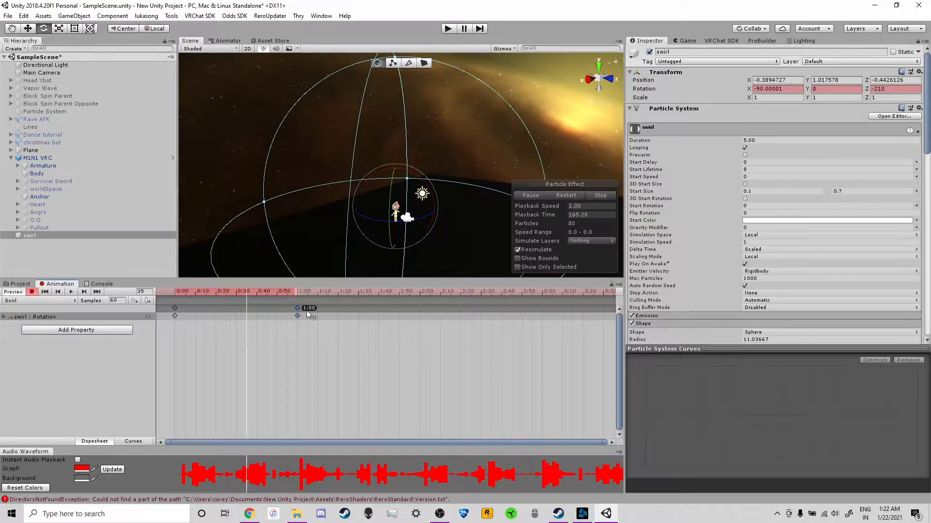
pyautogui.moveTo(577, 331); pyautogui.dragTo(585, 332)
pyautogui.moveTo(540, 332); pyautogui.dragTo(349, 341, button='middle')
pyautogui.scroll(-10, 349, 341)
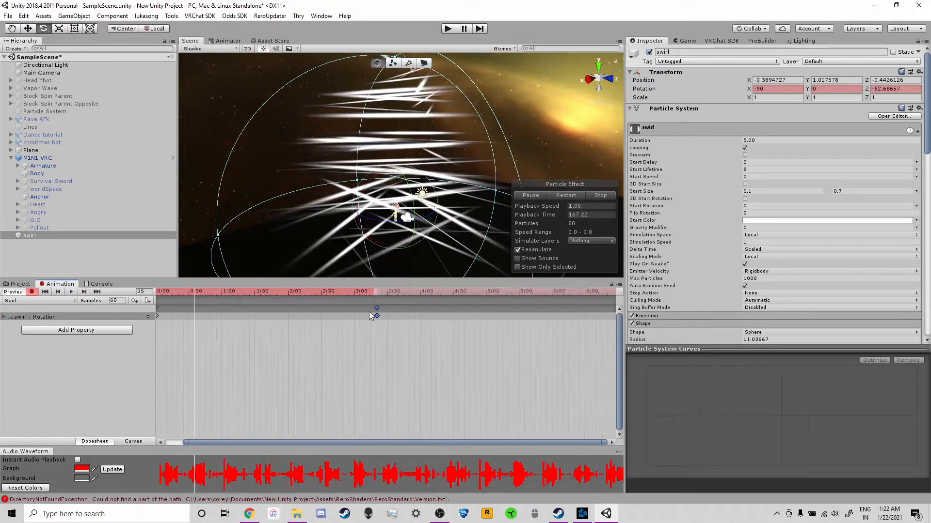
pyautogui.moveTo(377, 313); pyautogui.dragTo(485, 321)
pyautogui.moveTo(225, 371); pyautogui.dragTo(304, 371, button='middle')
pyautogui.scroll(-14, 302, 369)
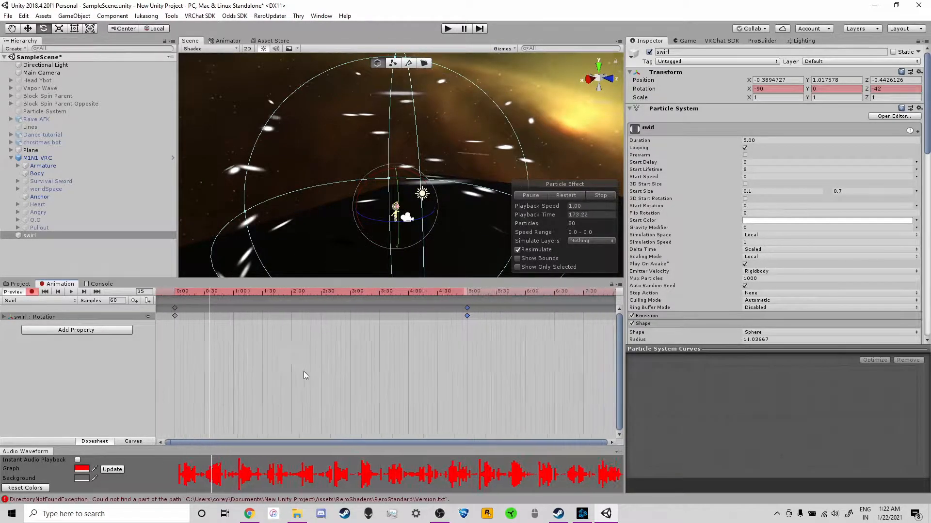
pyautogui.press('space')
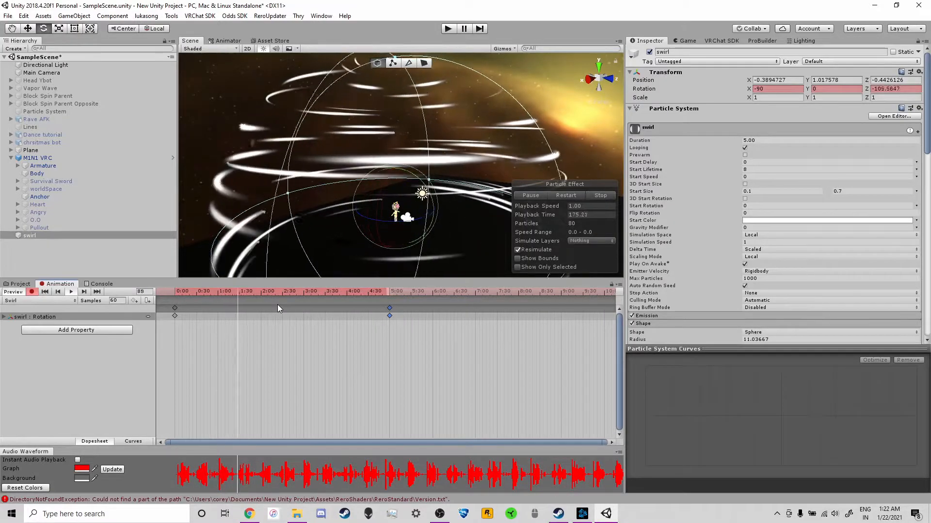
pyautogui.moveTo(313, 245); pyautogui.dragTo(350, 230, button='right')
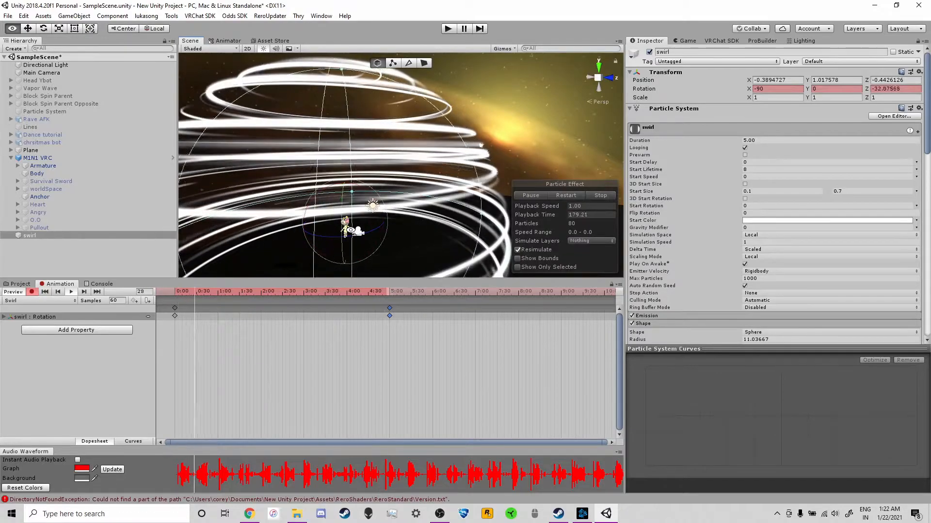
pyautogui.moveTo(341, 238); pyautogui.dragTo(400, 244, button='middle')
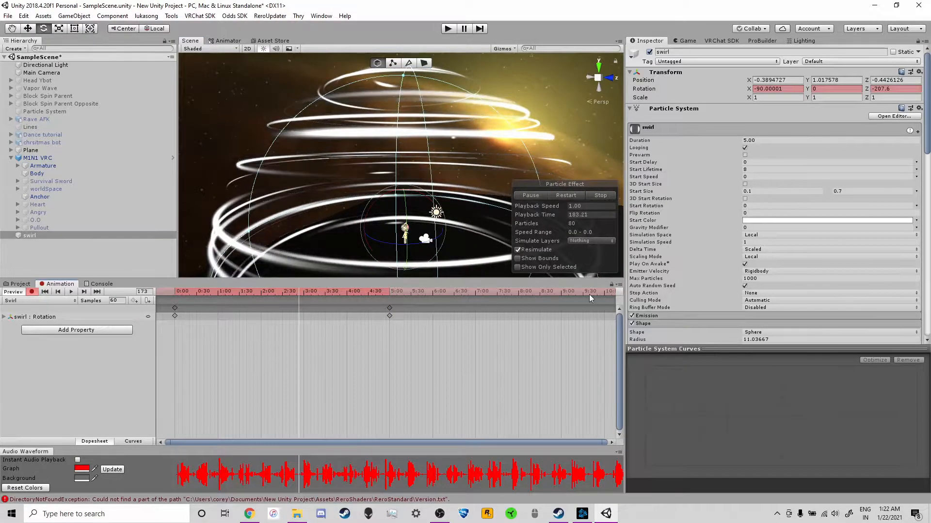
# Set the swirl's Start Color to Random Color with the blue-to-red gradient preset and turn off animation recording.
pyautogui.click(916, 220)
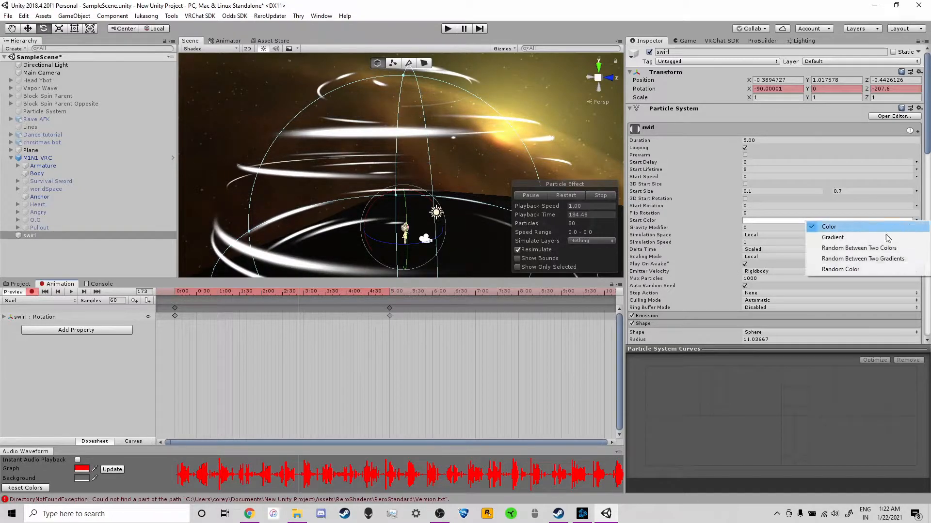
pyautogui.click(841, 270)
pyautogui.click(749, 221)
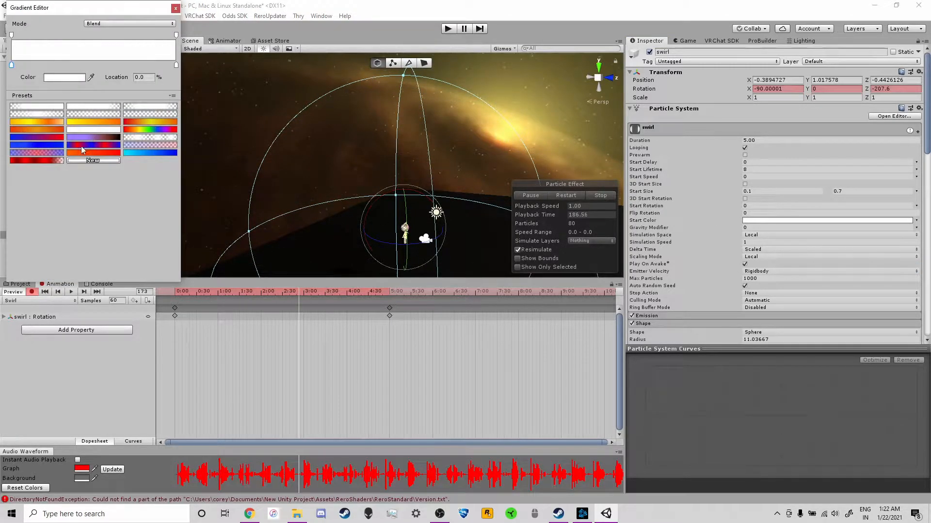
pyautogui.click(45, 135)
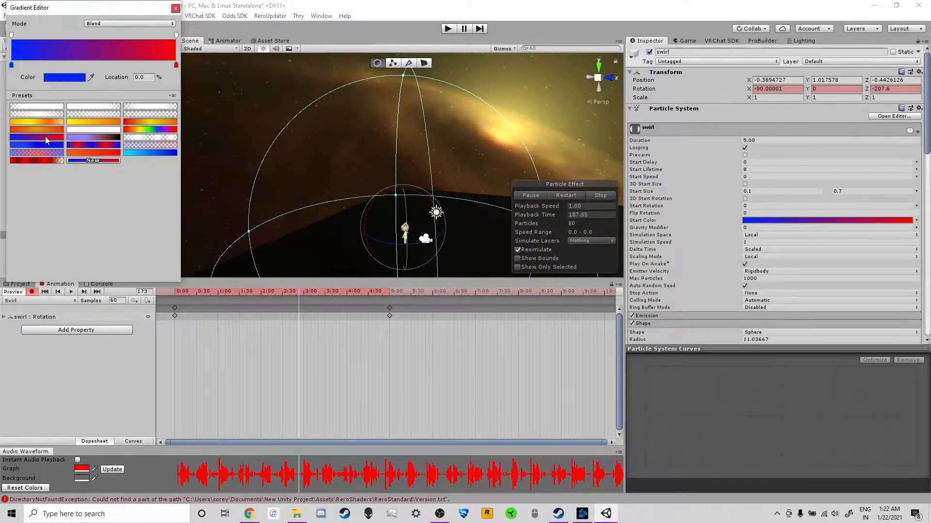
pyautogui.click(176, 9)
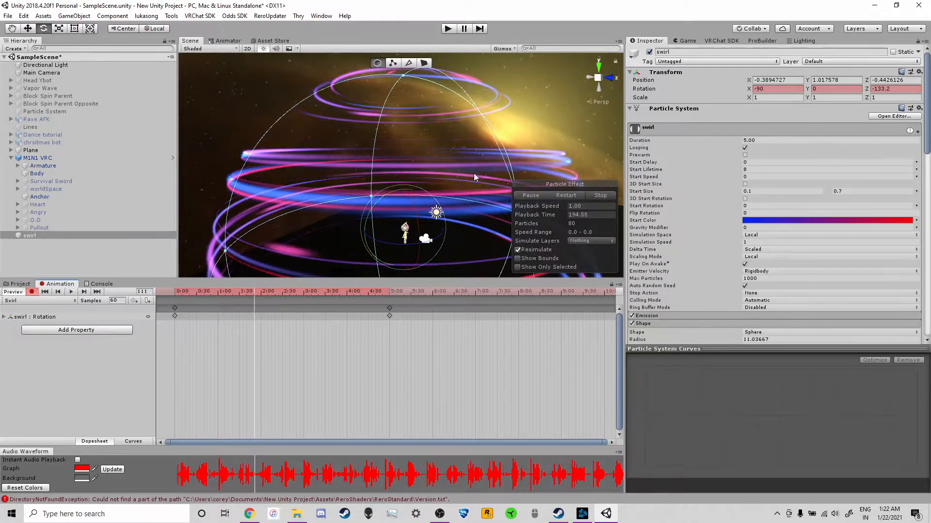
pyautogui.click(32, 292)
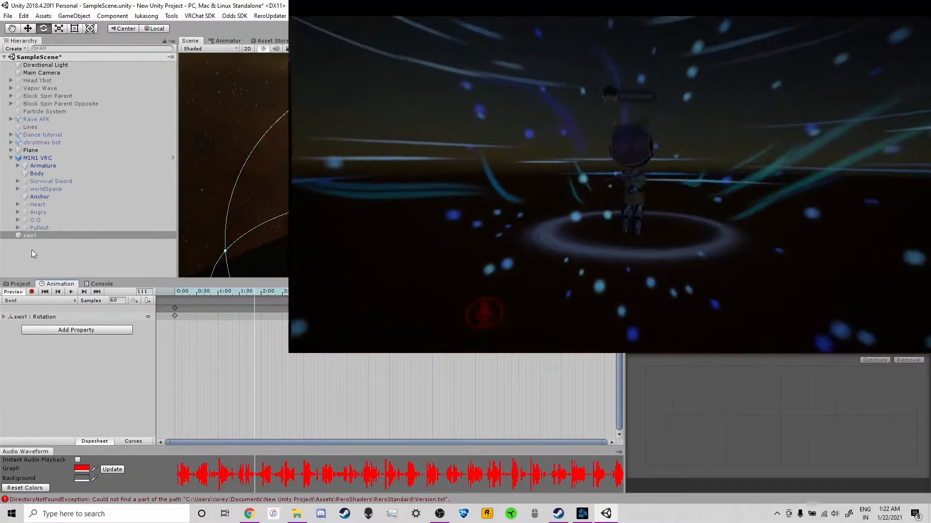
# Create a new particle system in the scene and name it Spin ring.
pyautogui.click(21, 285)
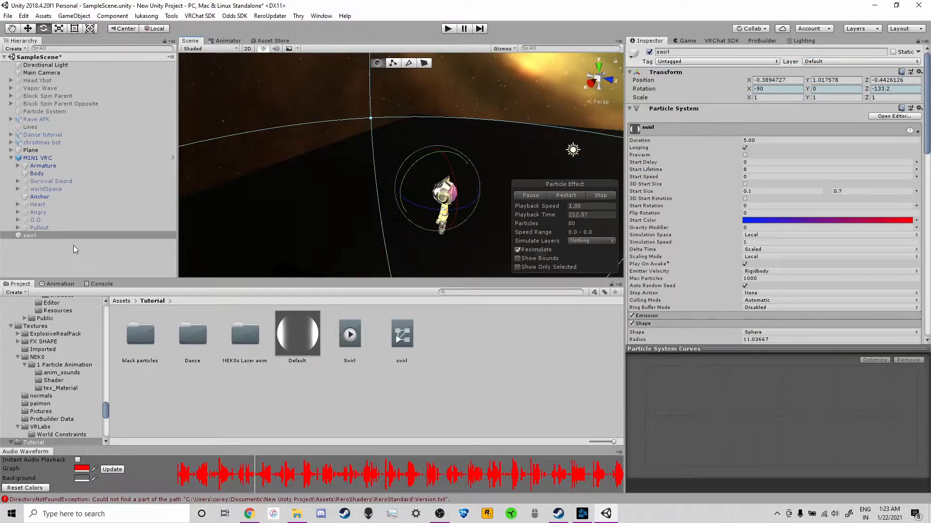
pyautogui.rightClick(36, 249)
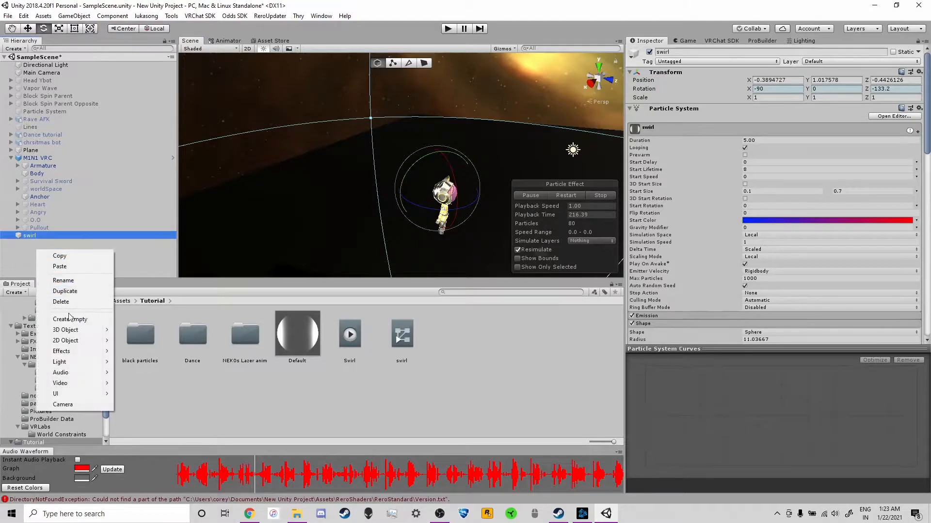
pyautogui.moveTo(70, 350)
pyautogui.click(134, 351)
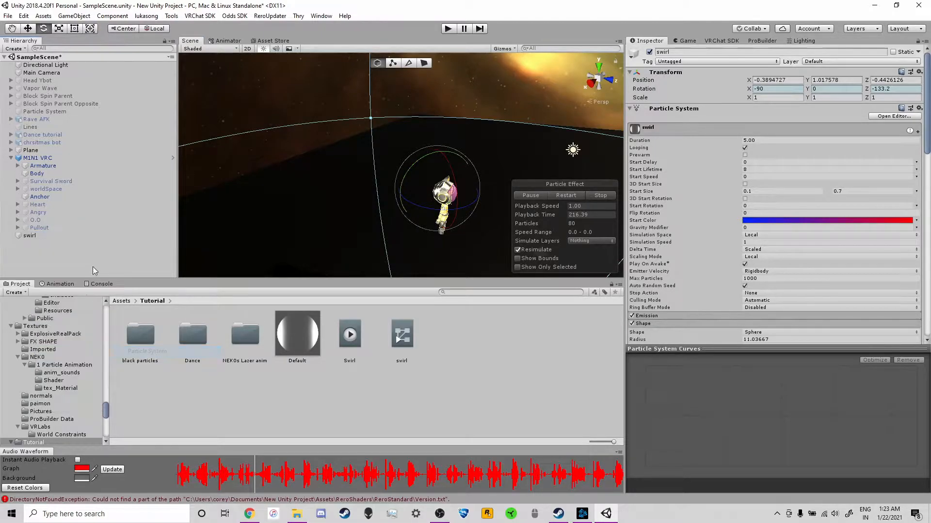
pyautogui.click(40, 243)
pyautogui.write('Spin ')
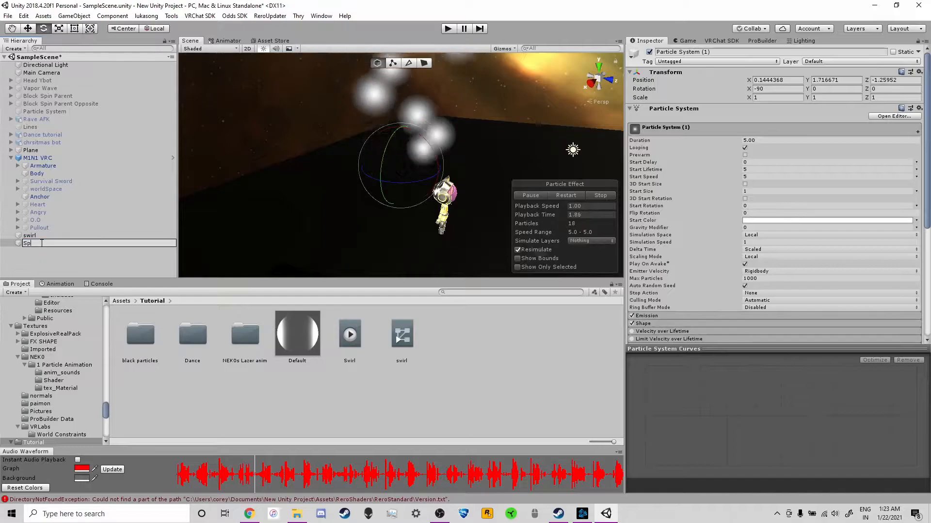
pyautogui.write('ring')
pyautogui.press('Return')
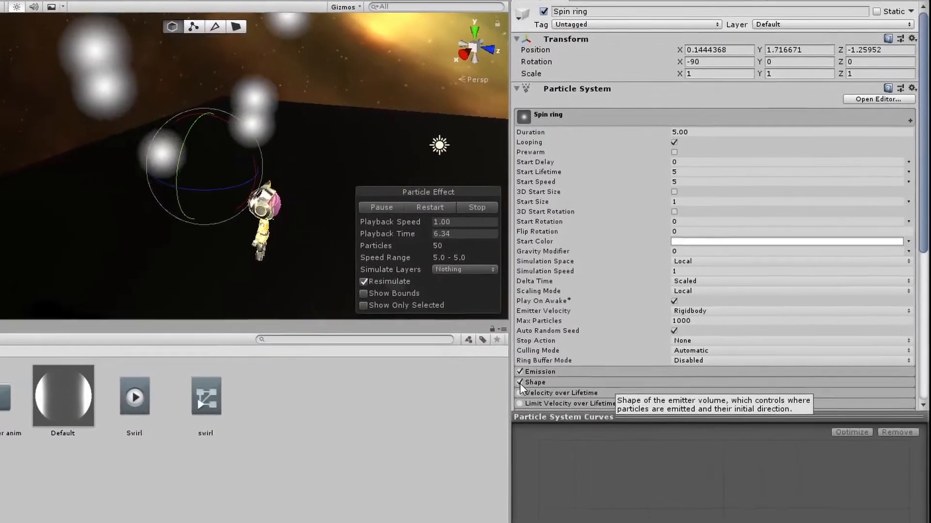
# Disable the Spin ring's Shape module and set its Start Speed to 0.
pyautogui.click(520, 383)
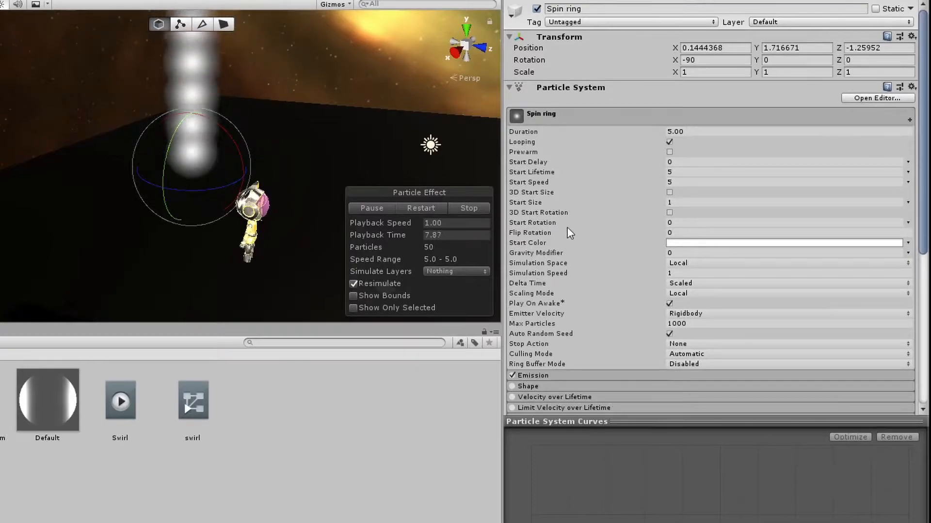
pyautogui.press('w')
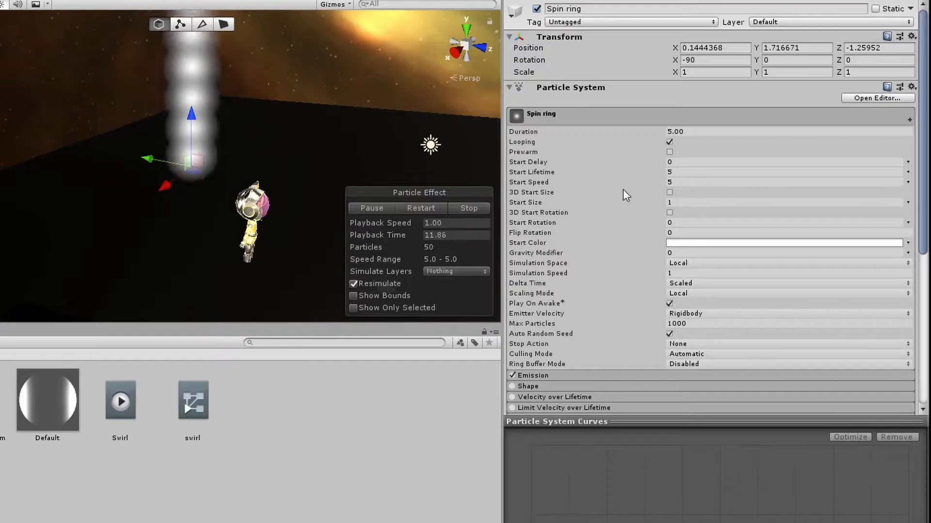
pyautogui.click(687, 182)
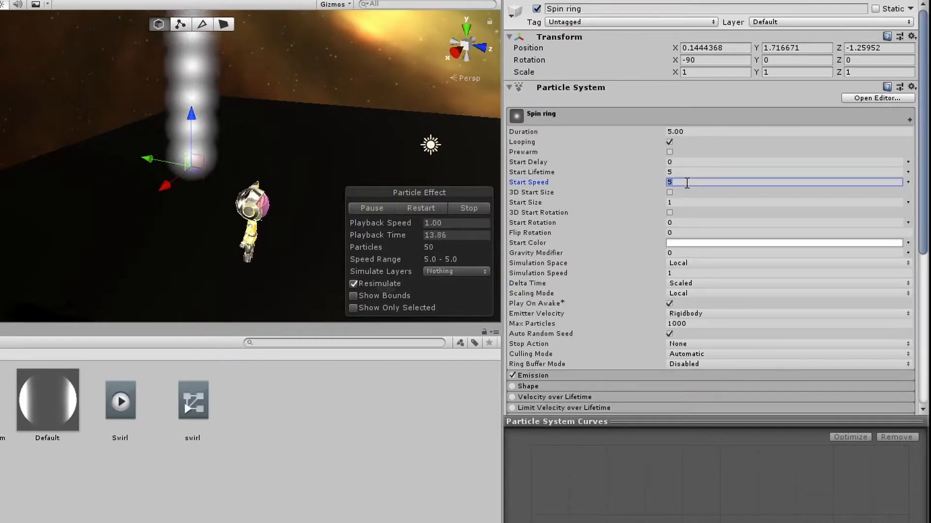
pyautogui.scroll(-8, 701, 260)
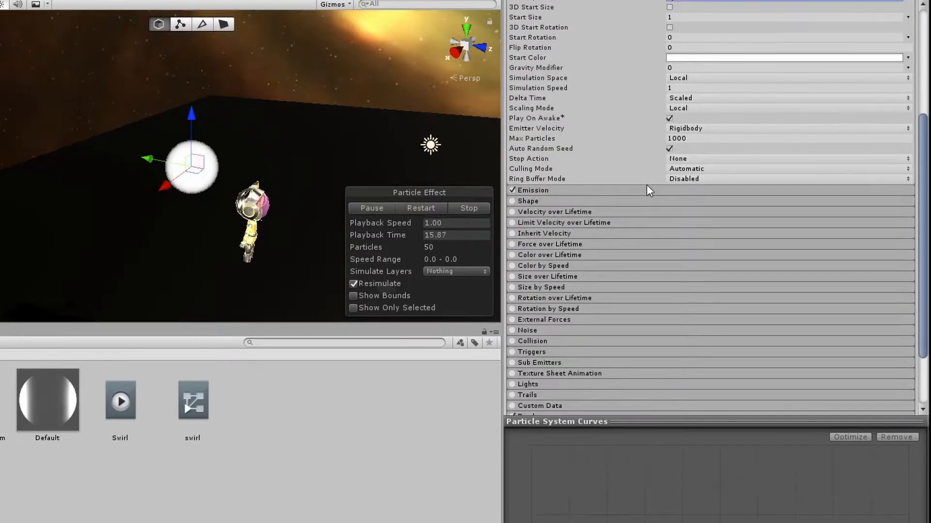
# Set the Spin ring's emission Rate over Time to 1.
pyautogui.click(603, 191)
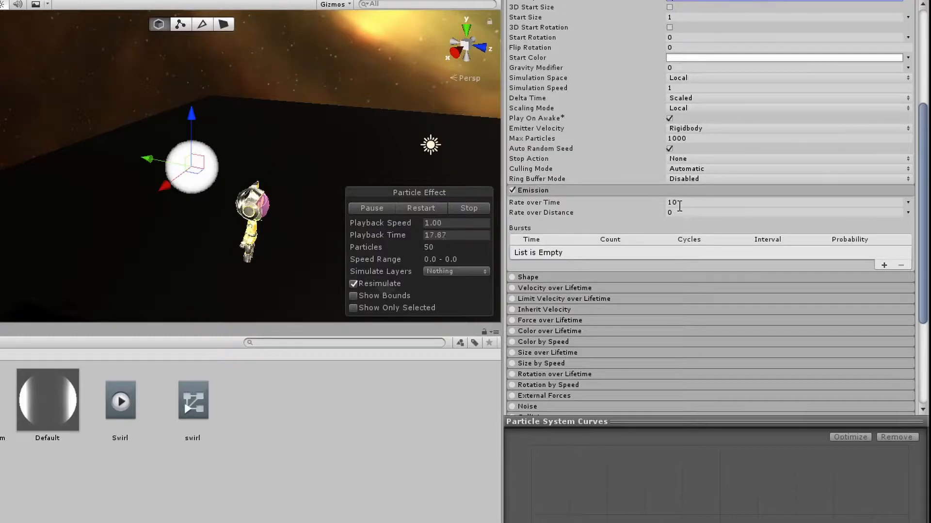
pyautogui.click(684, 202)
pyautogui.write('1')
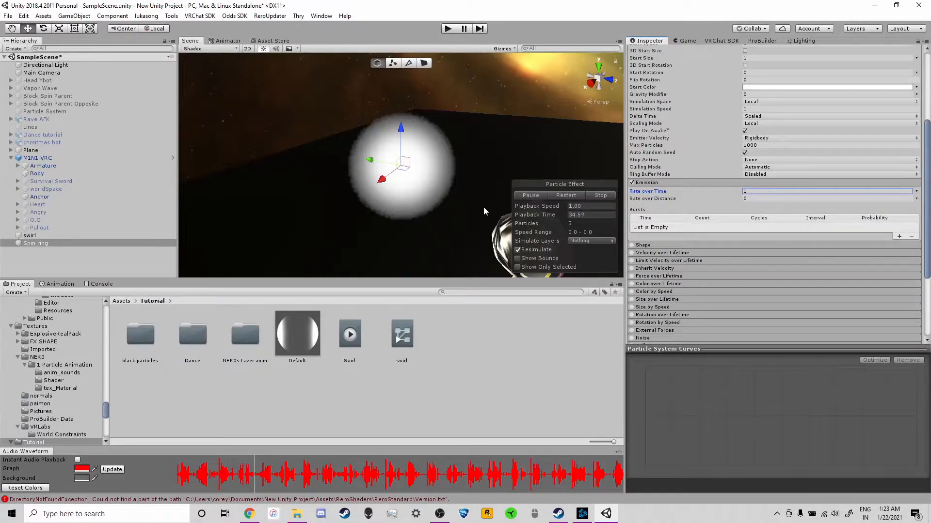
# Create a material named spin ring in the Tutorial folder and apply it to the Spin ring particle system.
pyautogui.scroll(-2, 643, 213)
pyautogui.click(446, 366)
pyautogui.rightClick(464, 342)
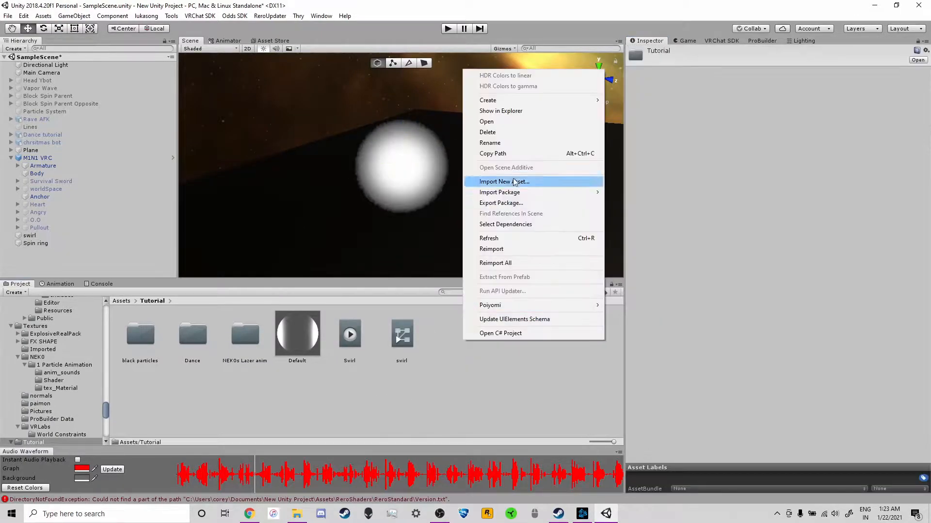
pyautogui.moveTo(539, 100)
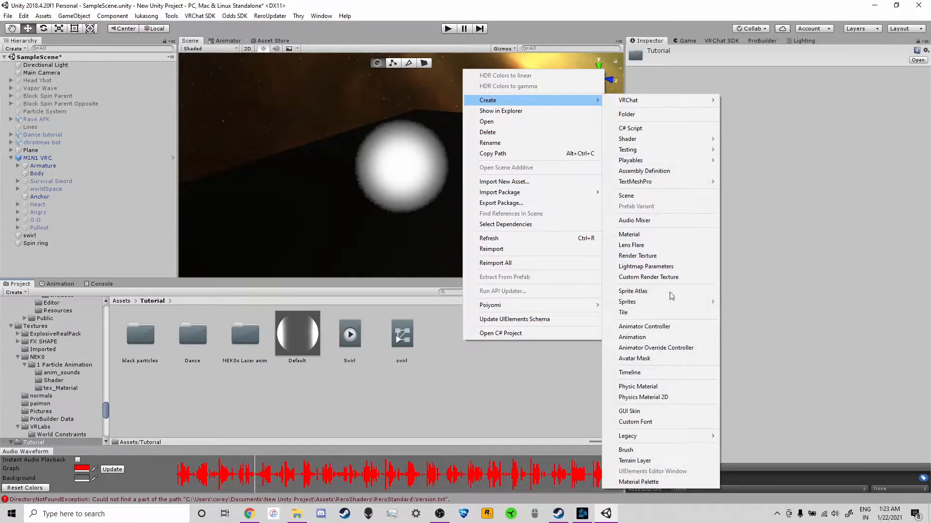
pyautogui.click(665, 235)
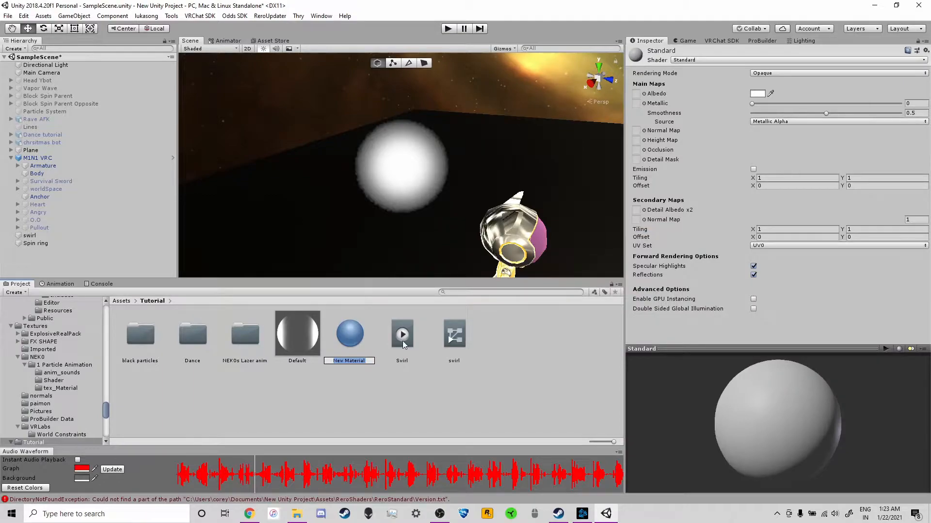
pyautogui.write('spin ring')
pyautogui.press('Return')
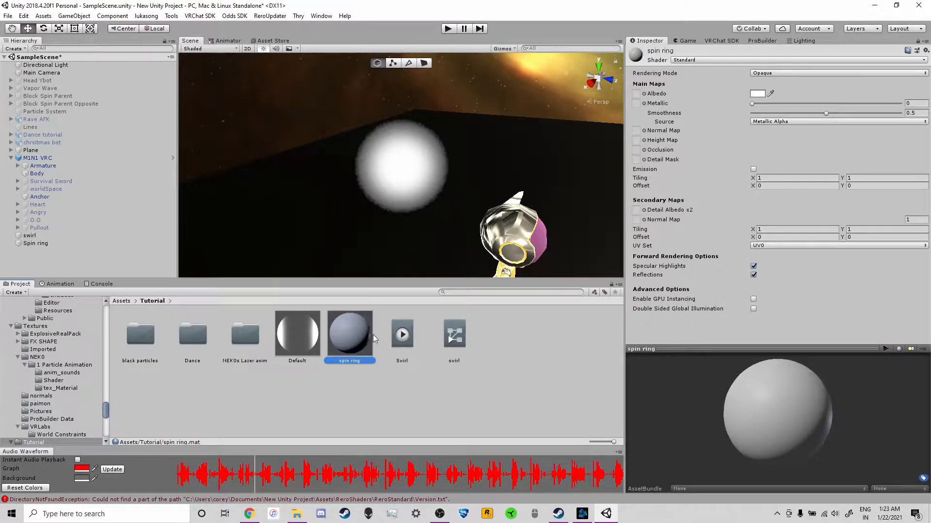
pyautogui.moveTo(66, 253); pyautogui.dragTo(169, 244)
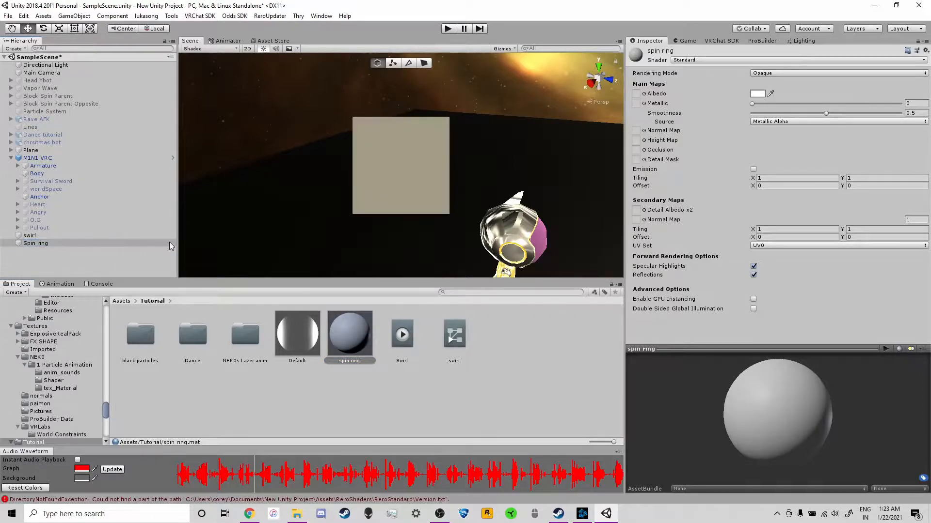
# Change the spin ring material's shader to Particle Intensify.
pyautogui.click(87, 243)
pyautogui.scroll(-9, 686, 274)
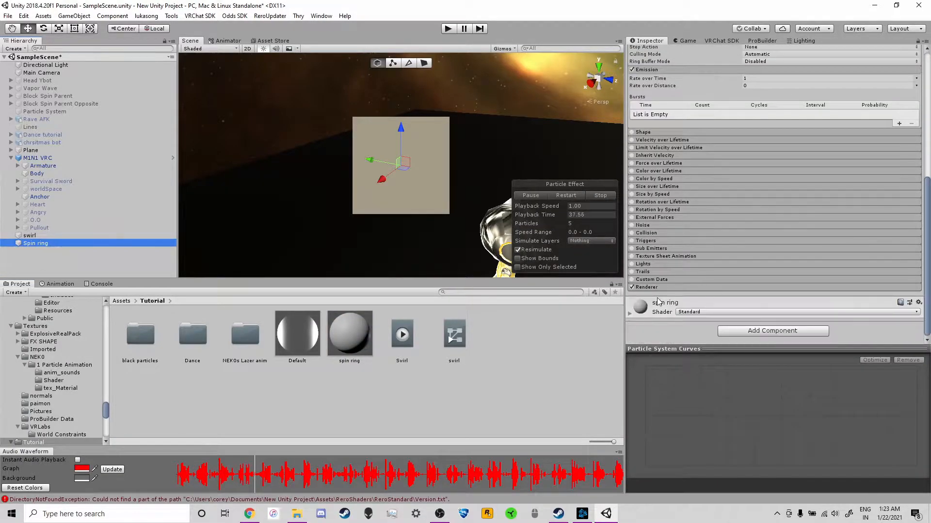
pyautogui.click(658, 314)
pyautogui.click(679, 313)
pyautogui.click(657, 314)
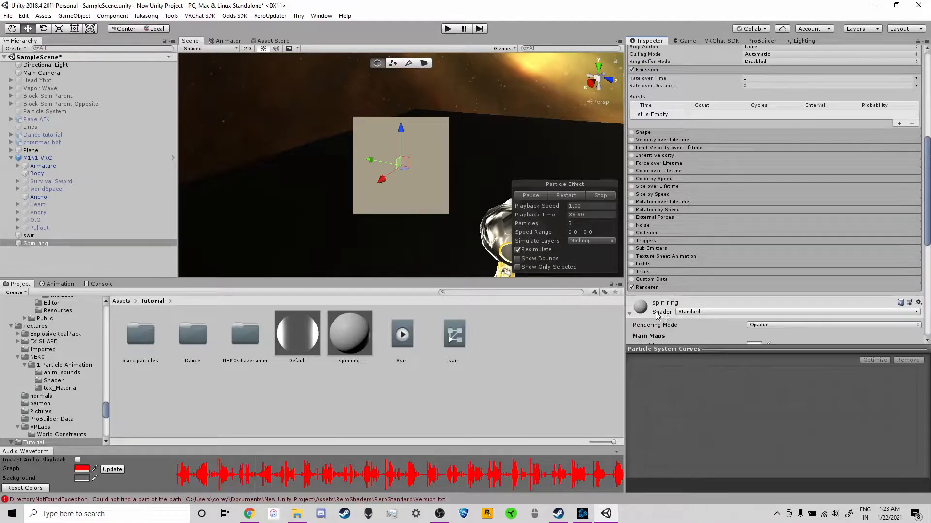
pyautogui.click(696, 314)
pyautogui.moveTo(780, 239)
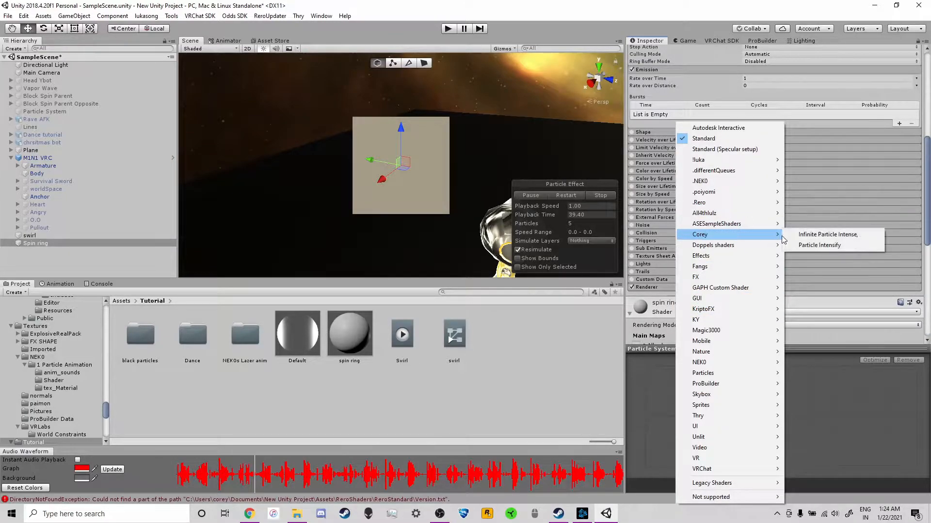
pyautogui.click(819, 246)
pyautogui.scroll(-3, 894, 291)
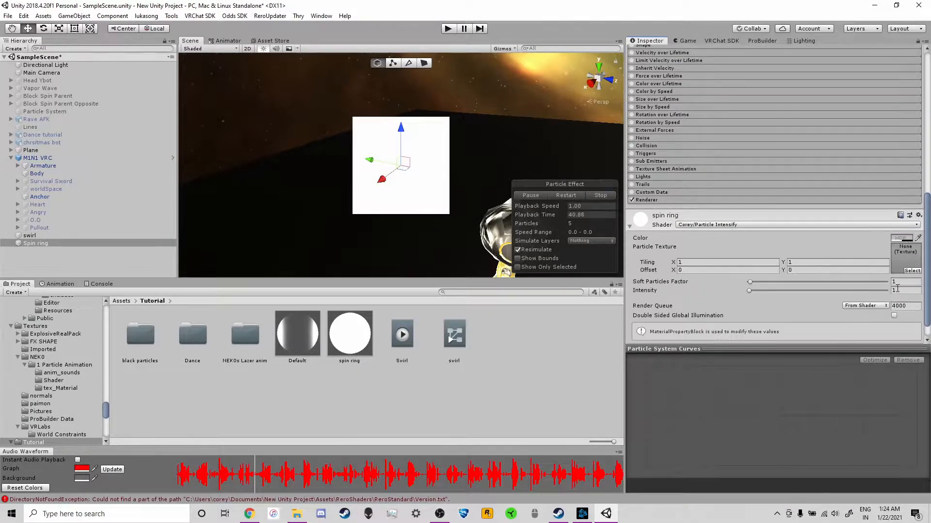
# Try the Big_Glow_6 image as the spin ring material's Particle Texture.
pyautogui.click(916, 271)
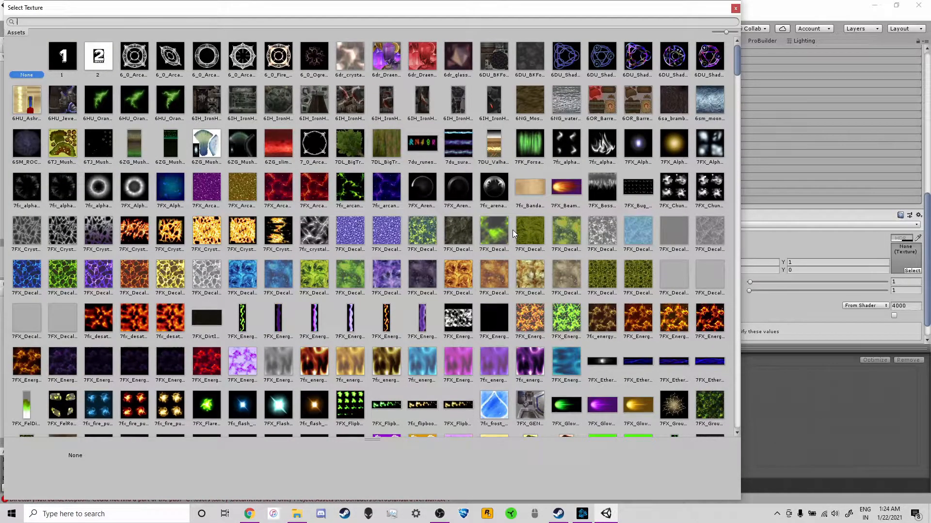
pyautogui.write('ring')
pyautogui.press('BackSpace')
pyautogui.press('BackSpace')
pyautogui.press('BackSpace')
pyautogui.press('BackSpace')
pyautogui.scroll(-3, 499, 219)
pyautogui.scroll(-15, 499, 220)
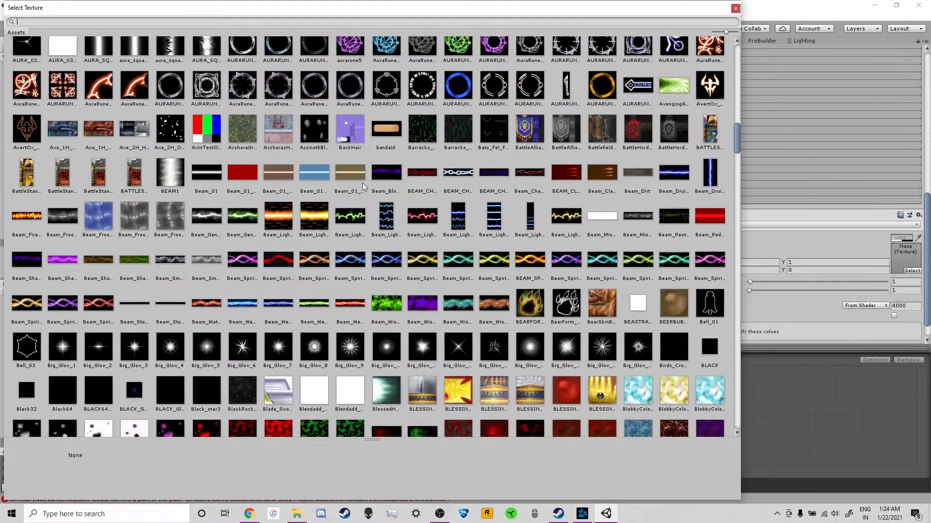
pyautogui.scroll(-5, 274, 114)
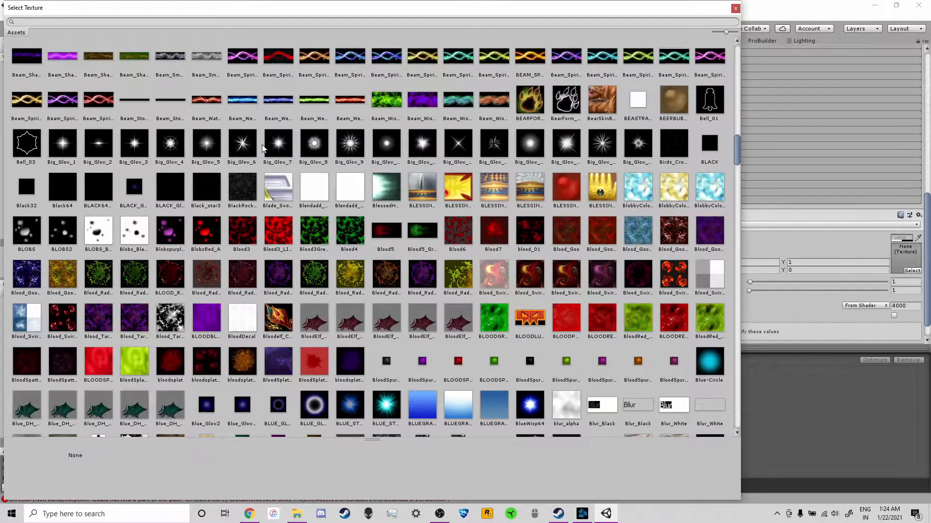
pyautogui.click(243, 147)
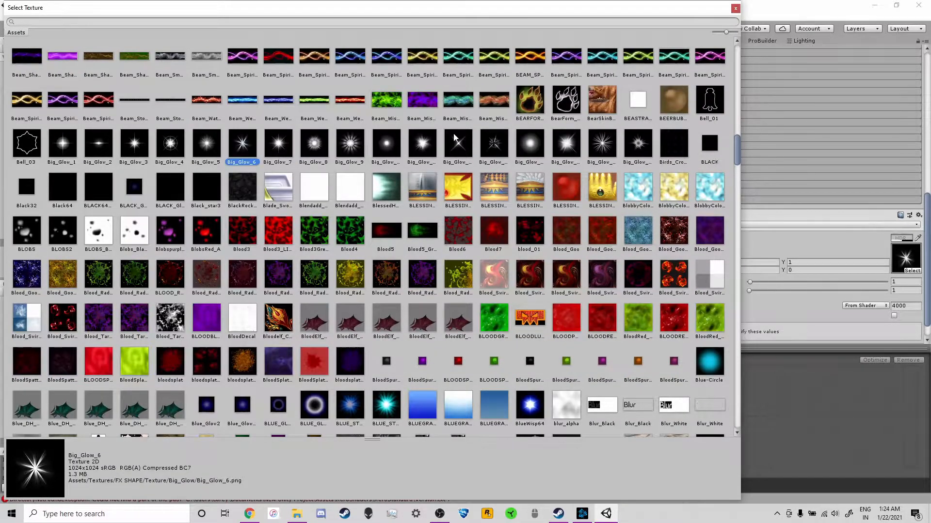
# Assign the Circle_46 texture as the spin ring material's Particle Texture and close the texture selection.
pyautogui.scroll(-1, 359, 167)
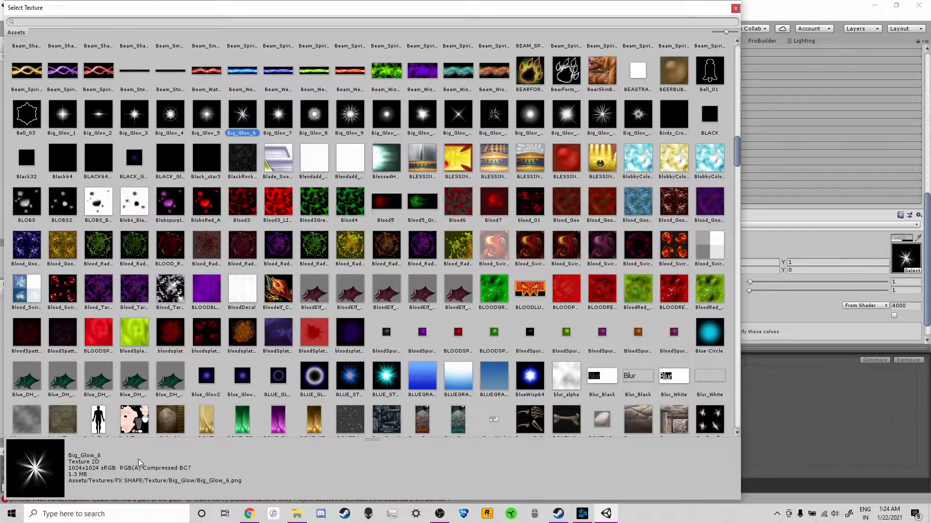
pyautogui.scroll(-15, 242, 340)
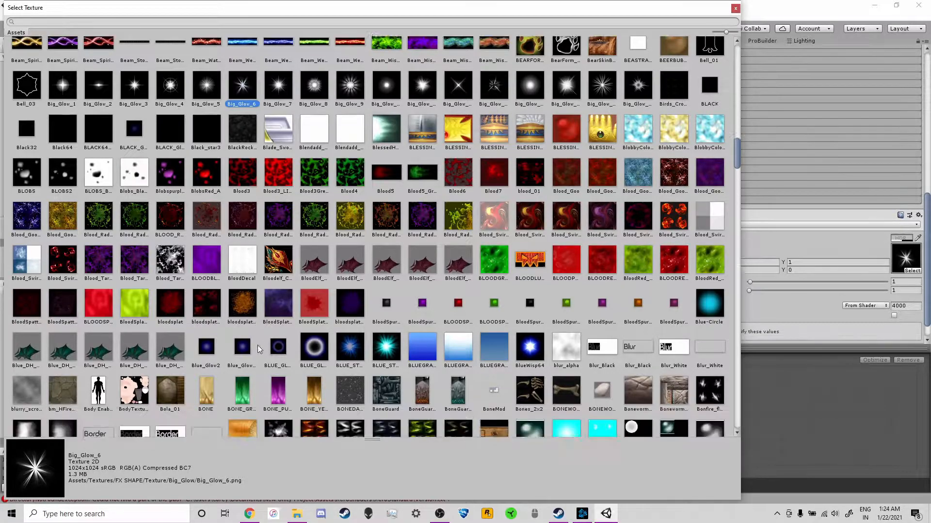
pyautogui.scroll(5, 338, 304)
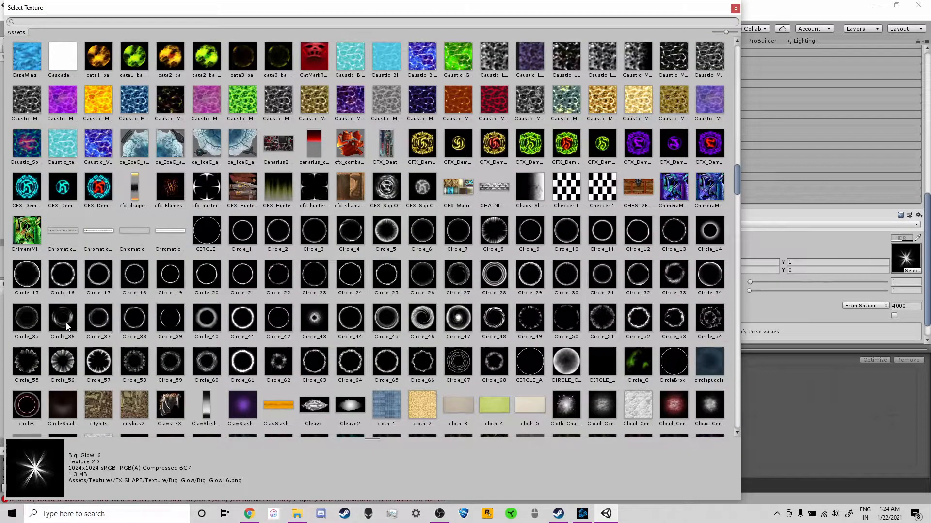
pyautogui.click(422, 322)
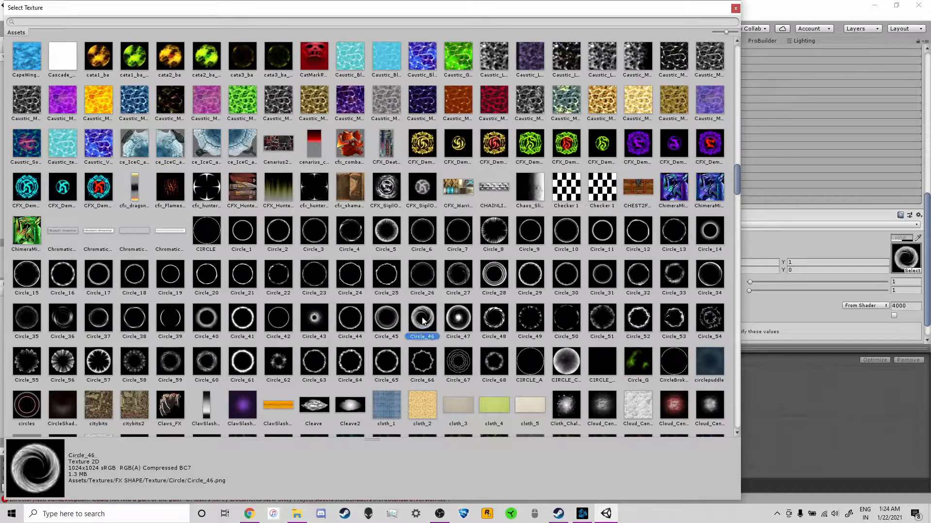
pyautogui.click(736, 8)
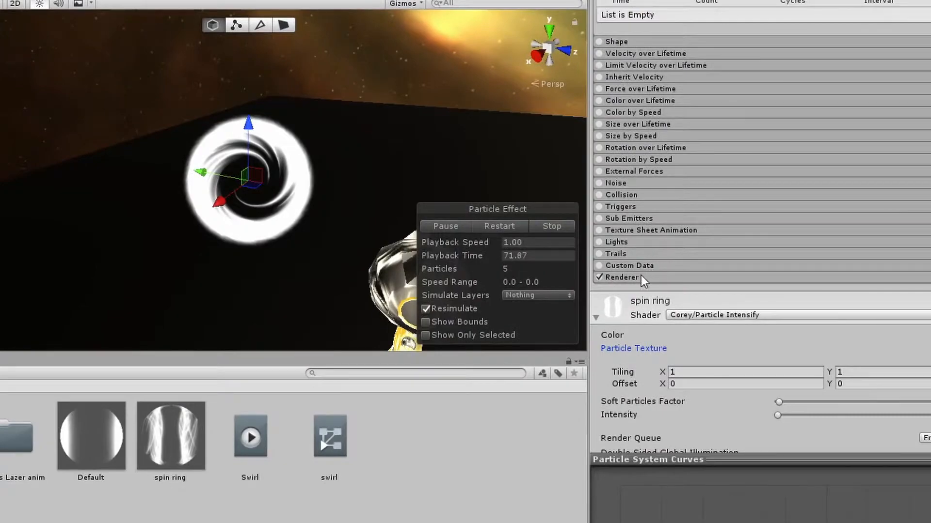
# Set the Render Alignment of the Spin ring's Renderer module to Local.
pyautogui.click(639, 277)
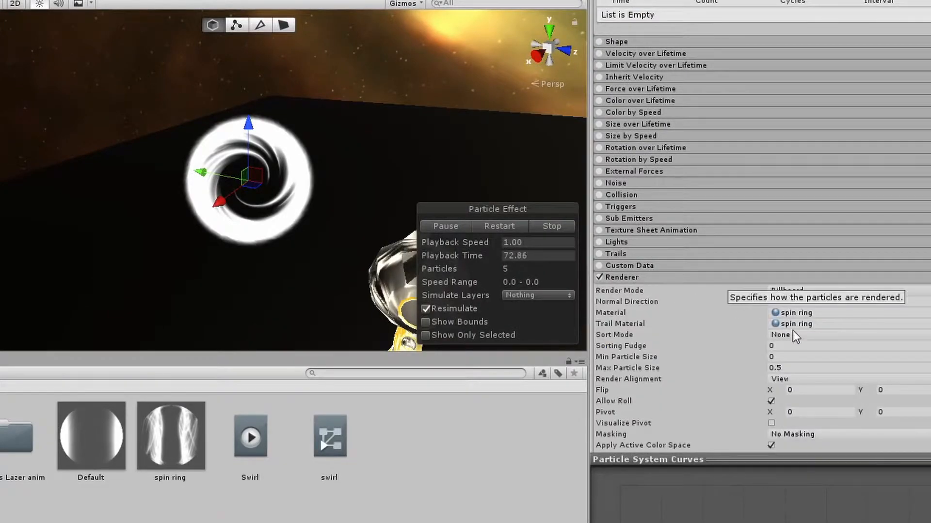
pyautogui.click(779, 379)
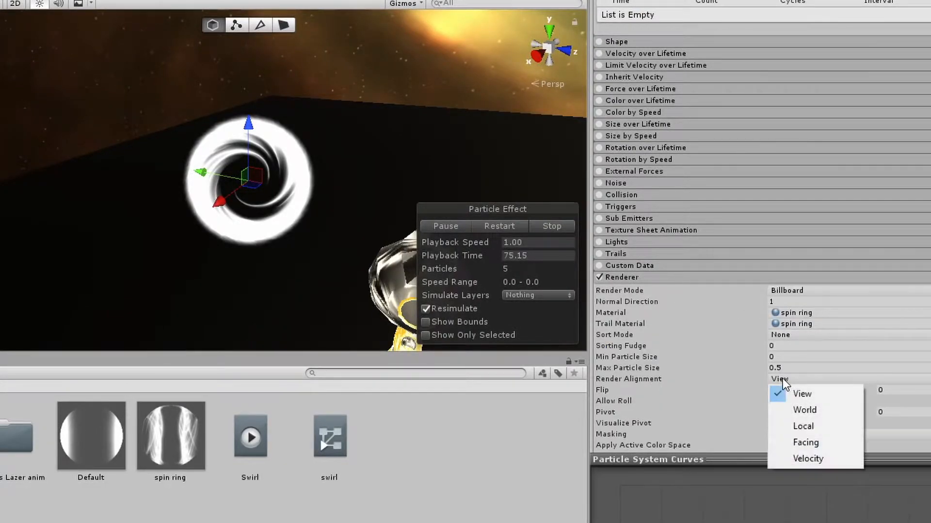
pyautogui.click(801, 430)
pyautogui.moveTo(310, 145); pyautogui.dragTo(288, 231, button='right')
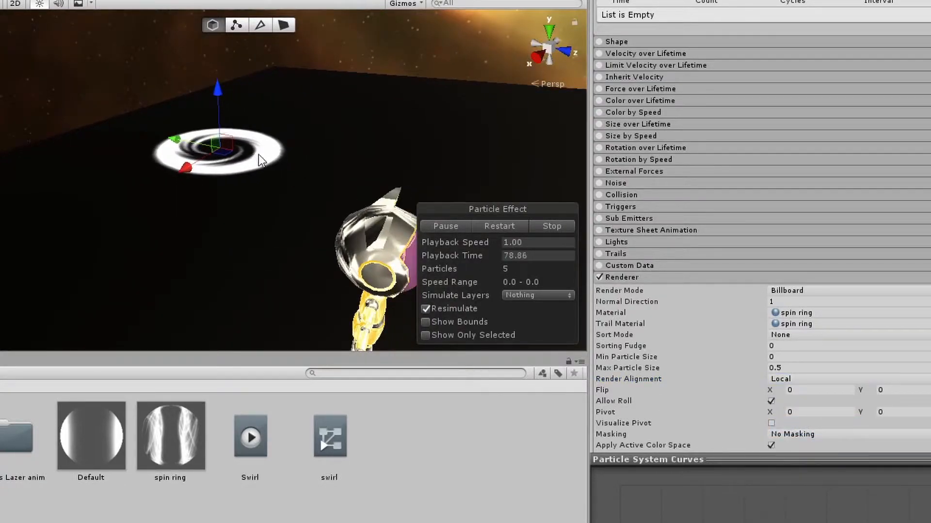
# Enable Rotation over Lifetime on the Spin ring and set its Angular Velocity to 360.
pyautogui.scroll(5, 647, 198)
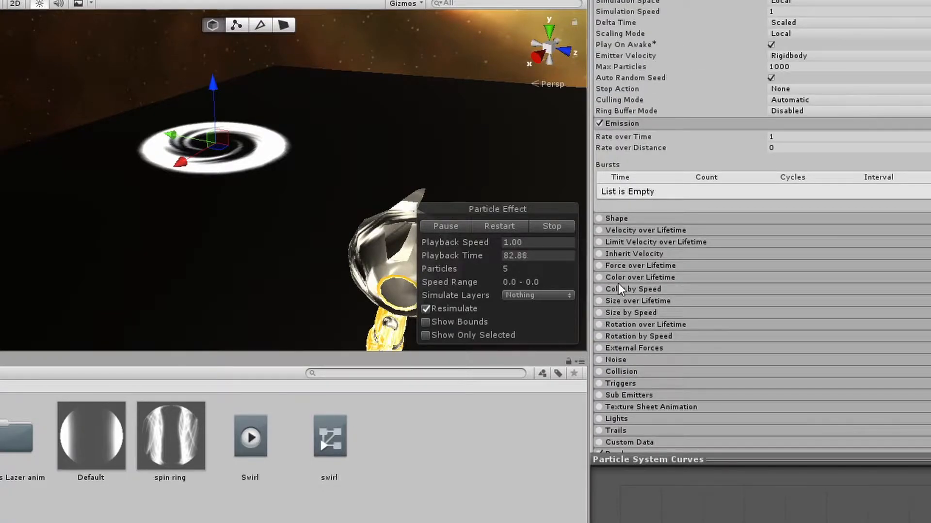
pyautogui.click(604, 324)
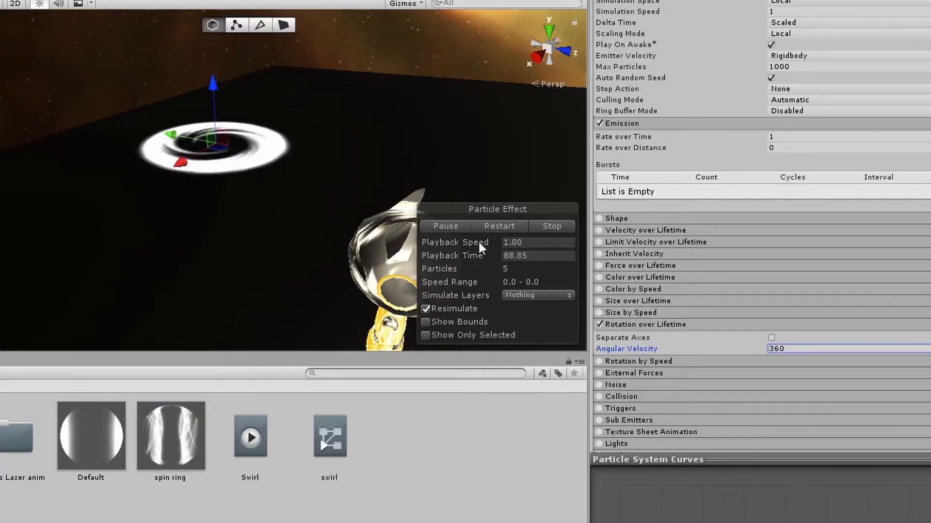
pyautogui.scroll(5, 284, 159)
pyautogui.moveTo(284, 159); pyautogui.dragTo(373, 331, button='middle')
pyautogui.scroll(-5, 330, 217)
pyautogui.scroll(3, 333, 234)
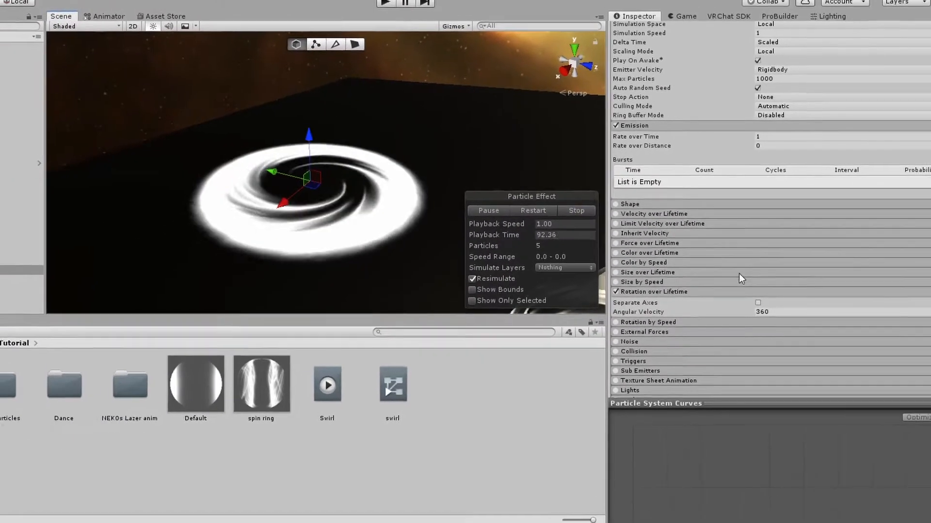
# Darken the spin ring material's HDR color to near-black gray 0A0A0A.
pyautogui.scroll(-10, 750, 305)
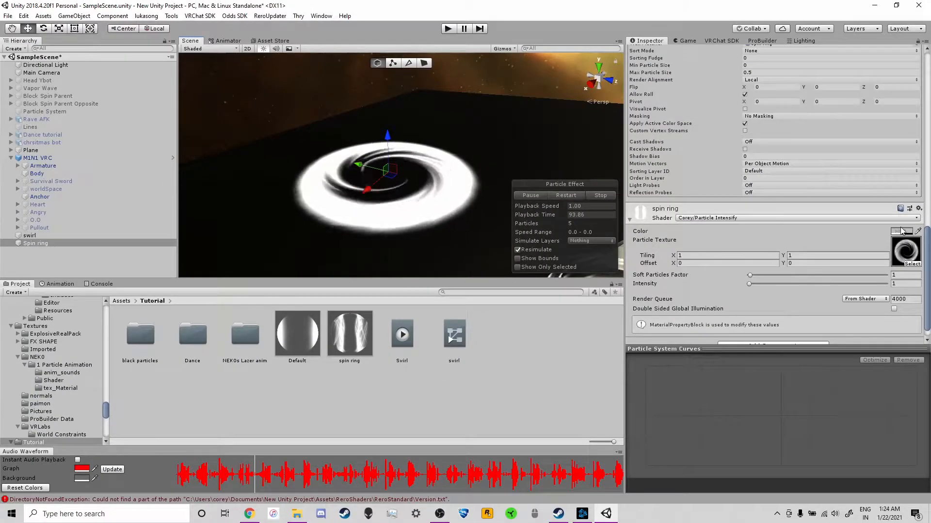
pyautogui.click(900, 231)
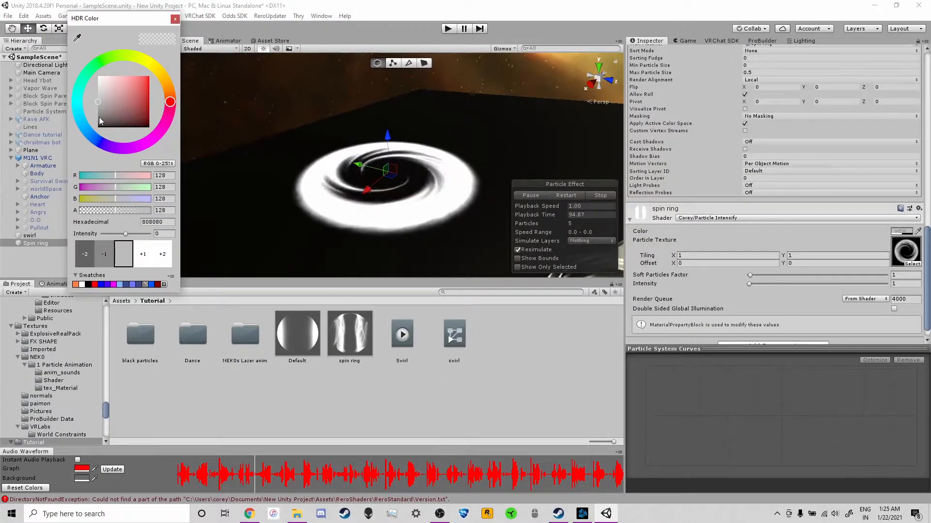
pyautogui.moveTo(104, 122); pyautogui.dragTo(106, 104)
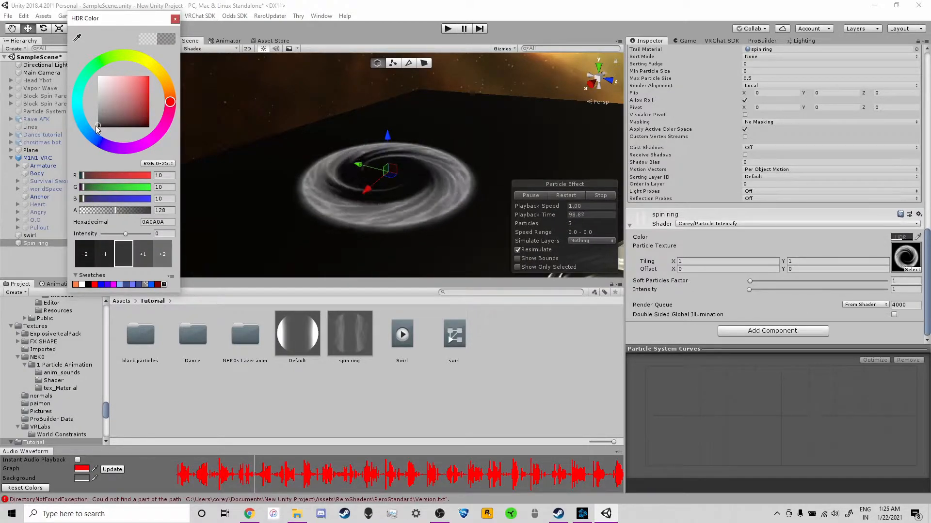
# Enable Size over Lifetime on the Spin ring and show its rising size curve.
pyautogui.scroll(10, 671, 216)
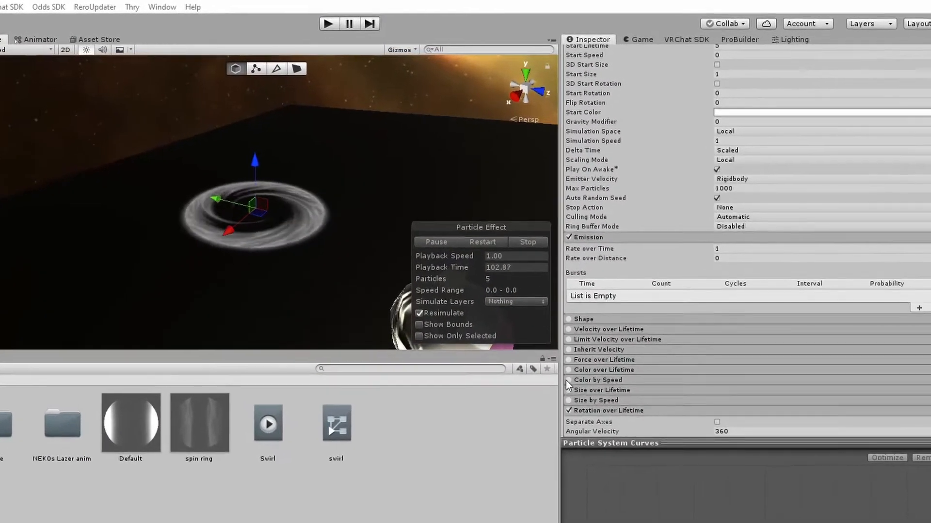
pyautogui.scroll(-4, 573, 408)
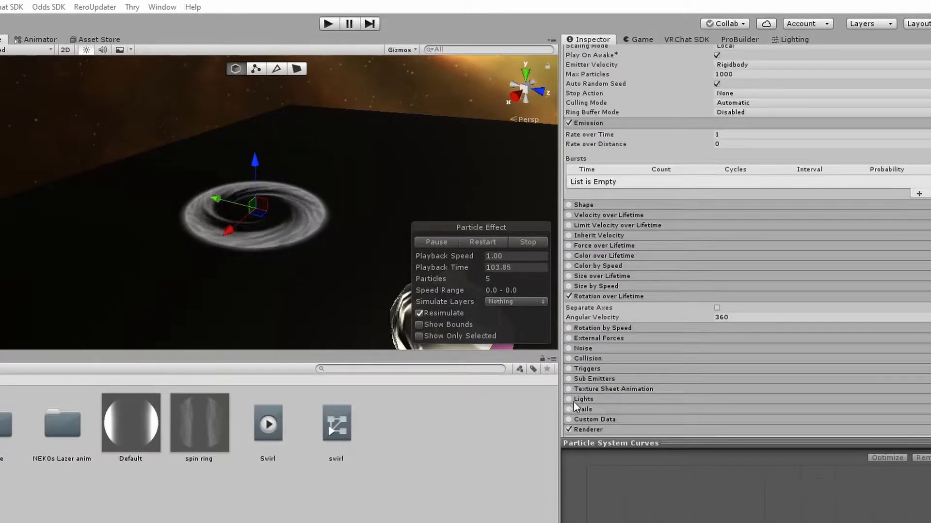
pyautogui.click(570, 276)
pyautogui.click(605, 277)
pyautogui.click(741, 297)
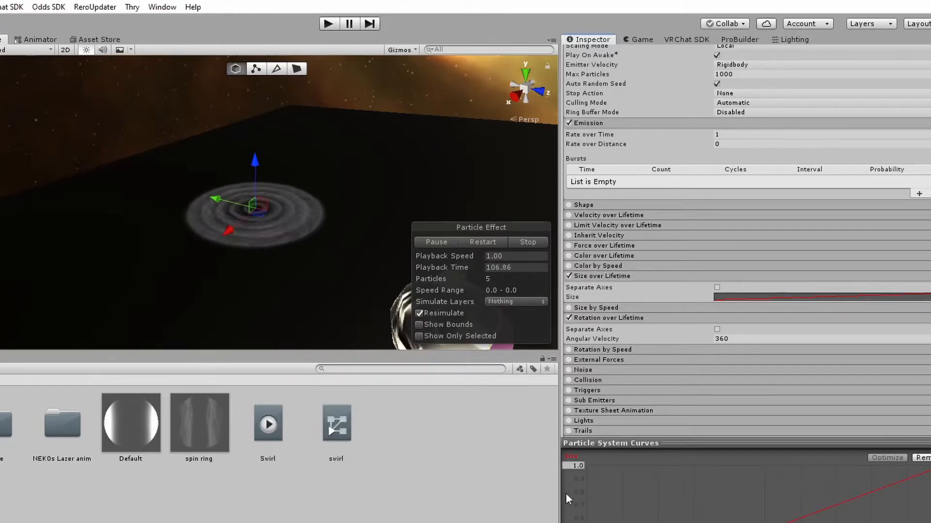
# Set the Spin ring's Start Size to 20 and its renderer's Max Particle Size to 20.
pyautogui.scroll(-1, 609, 430)
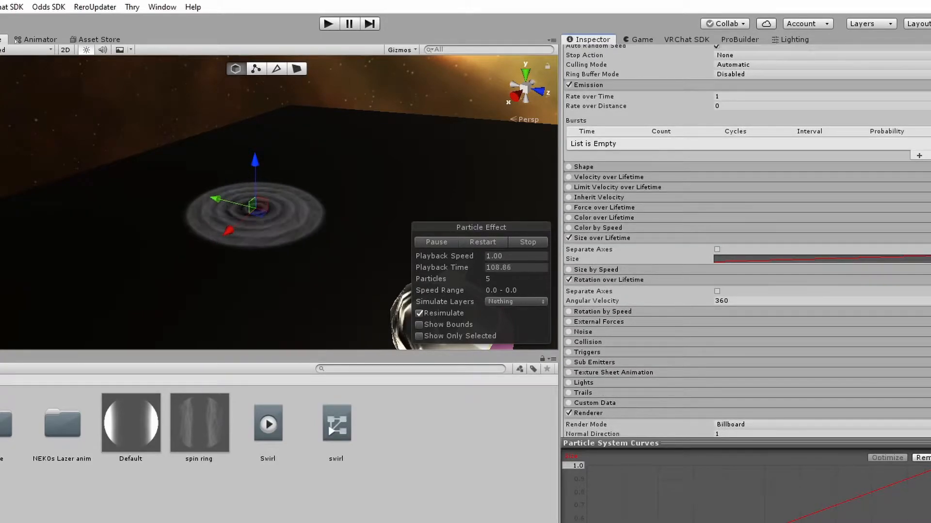
pyautogui.scroll(10, 673, 315)
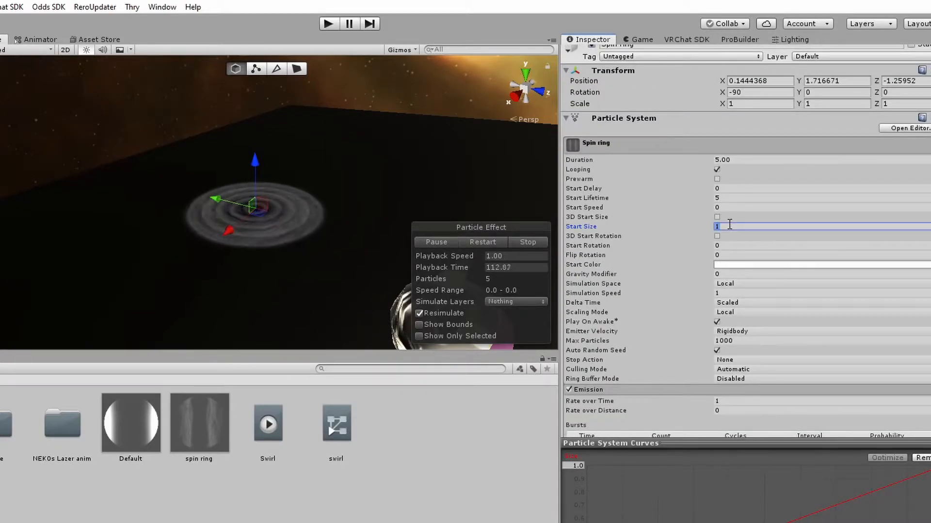
pyautogui.write('20')
pyautogui.scroll(-18, 654, 261)
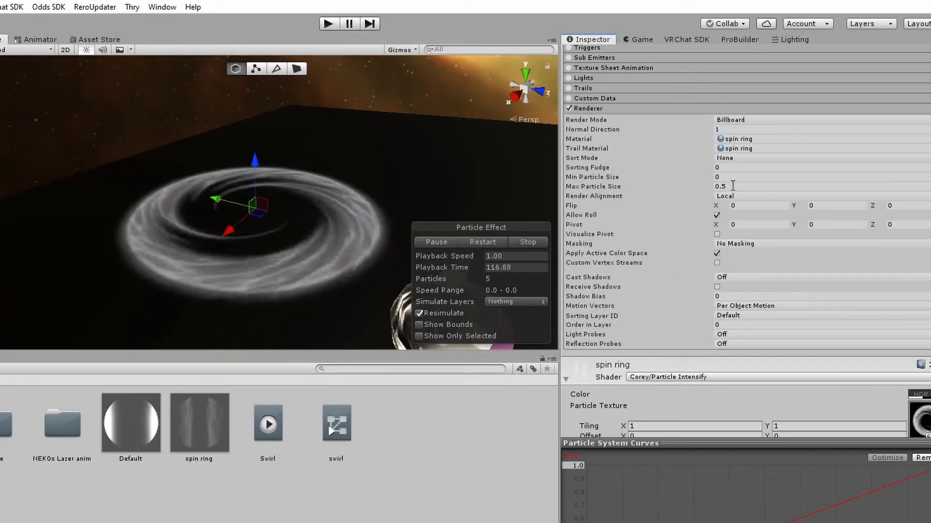
pyautogui.write('20')
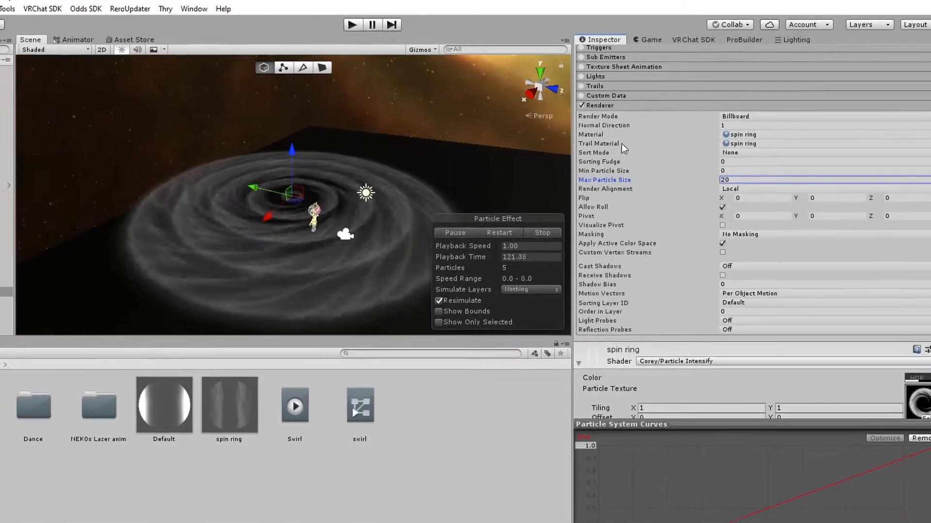
# Set the Spin ring's Start Lifetime to 1 and inspect the ring around the avatar.
pyautogui.scroll(18, 700, 179)
pyautogui.scroll(2, 722, 158)
pyautogui.click(757, 141)
pyautogui.write('1')
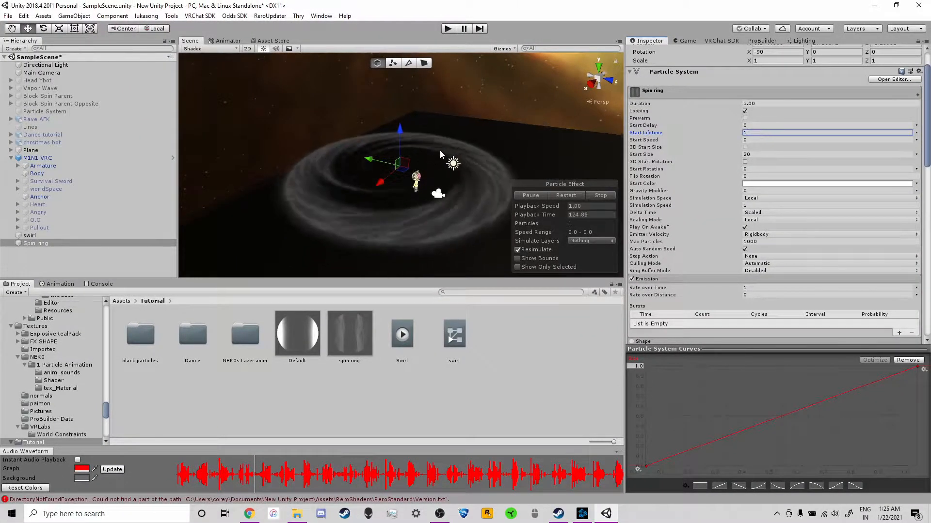
pyautogui.scroll(2, 433, 170)
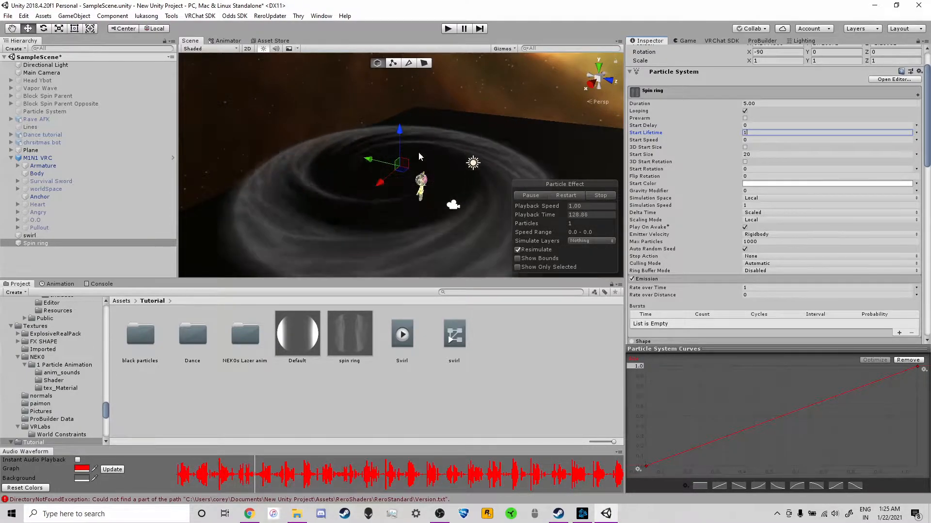
pyautogui.moveTo(413, 192); pyautogui.dragTo(421, 164, button='middle')
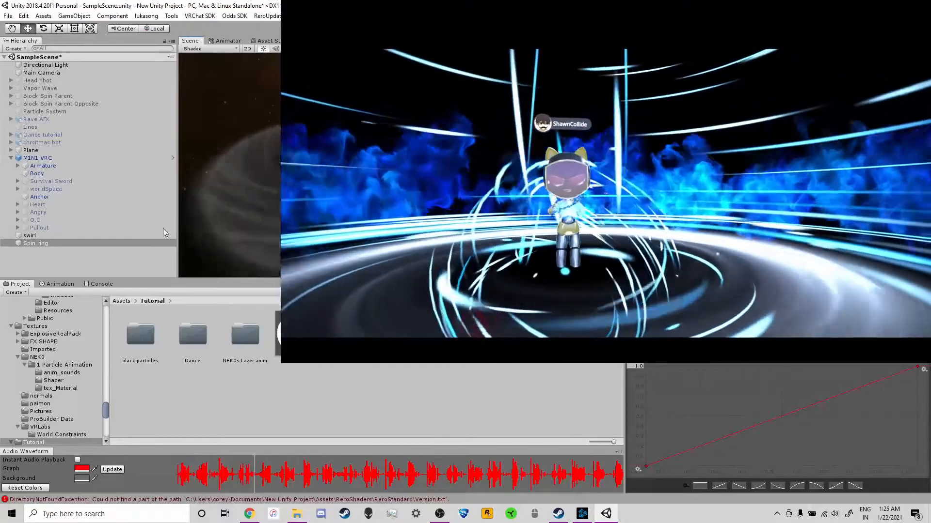
# Create a new particle system at the scene's root level and name it Flames.
pyautogui.rightClick(51, 256)
pyautogui.click(45, 260)
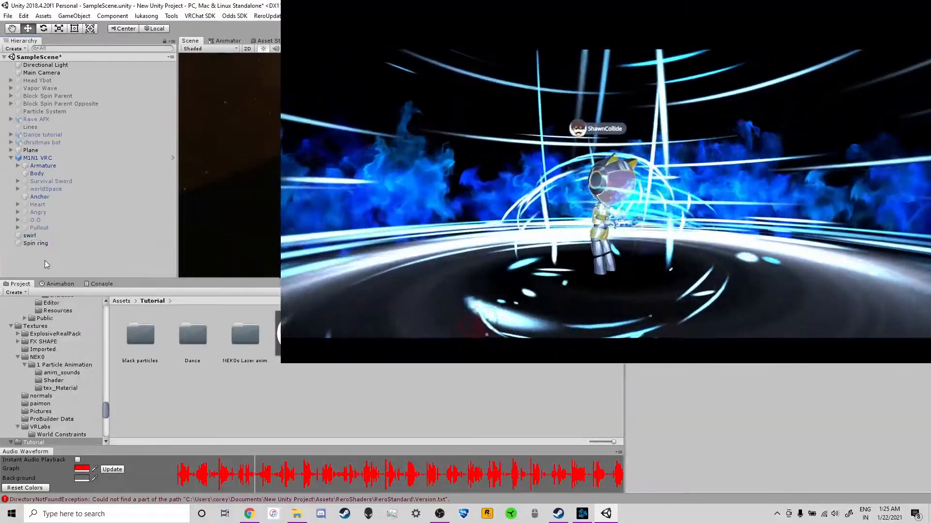
pyautogui.rightClick(45, 261)
pyautogui.moveTo(94, 359)
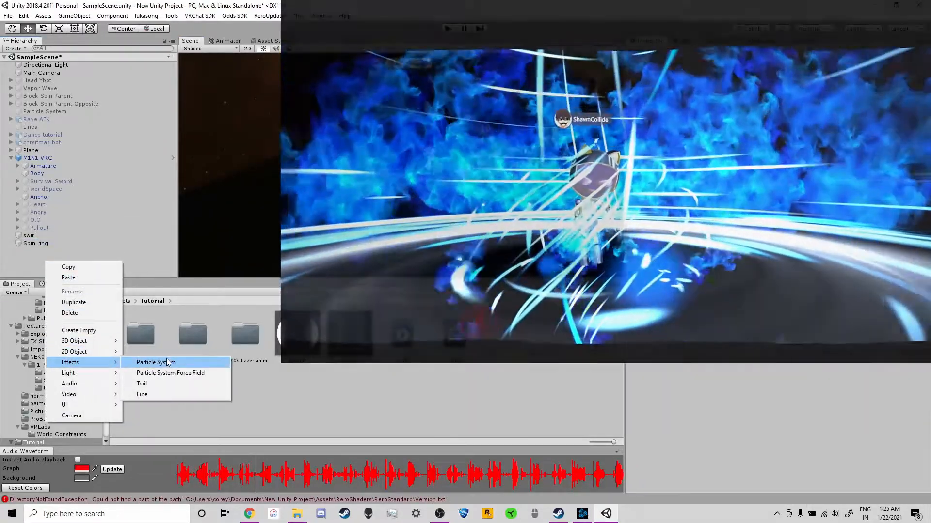
pyautogui.click(167, 359)
pyautogui.click(65, 252)
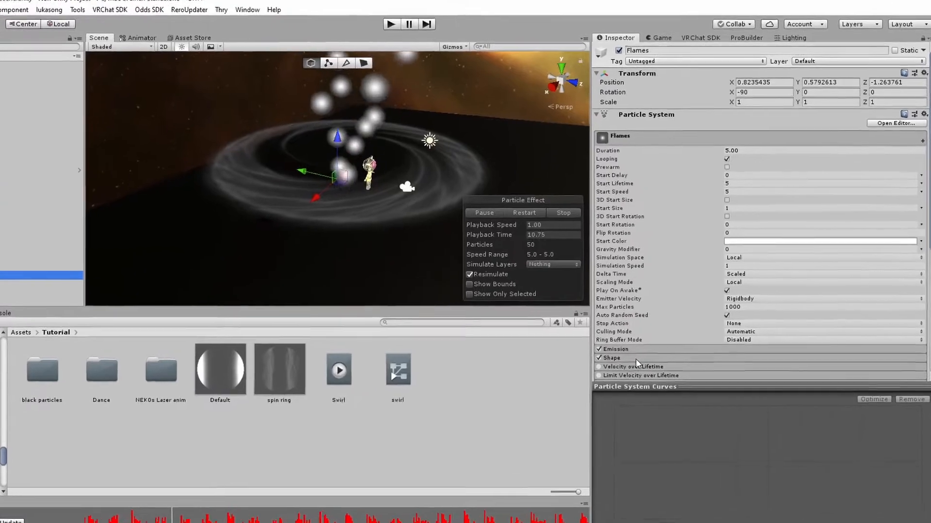
# Straighten the Flames emitter's cone shape to an Angle of 0 and widen its radius past the spinning ring's edge.
pyautogui.click(638, 324)
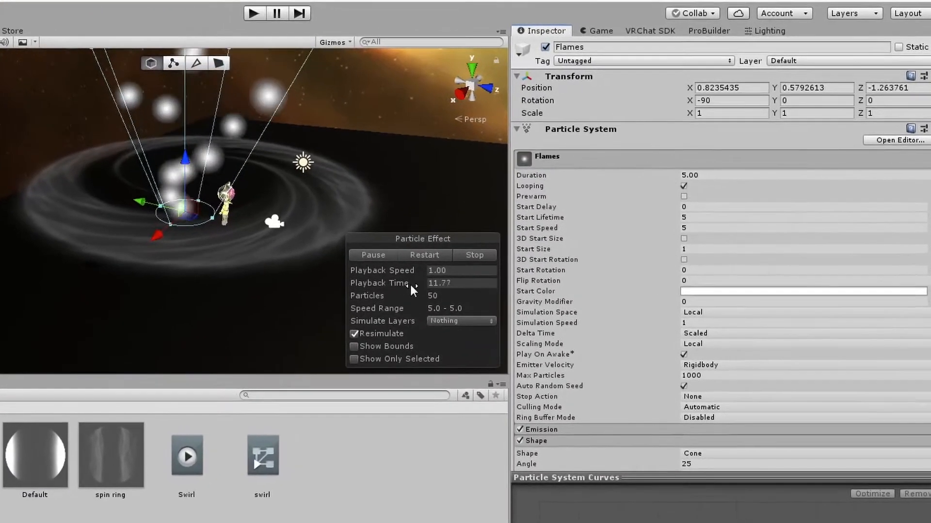
pyautogui.scroll(-2, 339, 194)
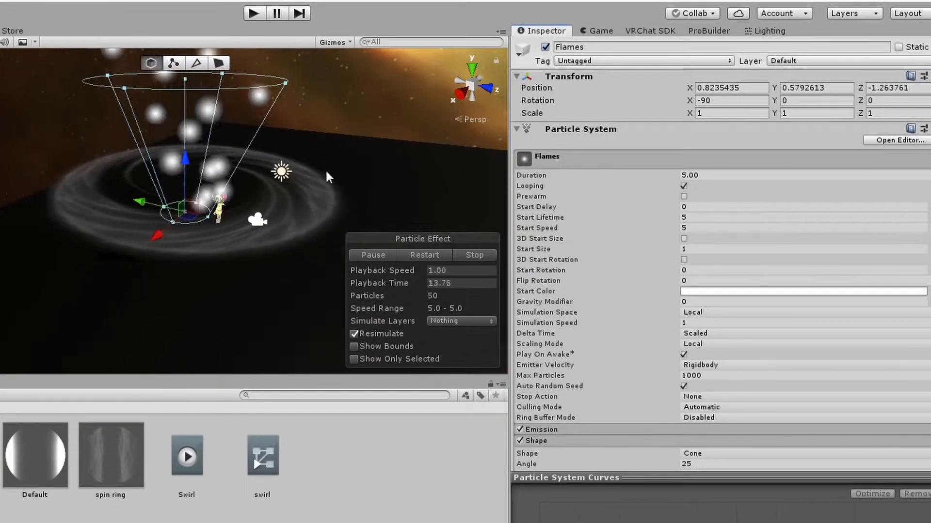
pyautogui.moveTo(284, 82); pyautogui.dragTo(215, 88)
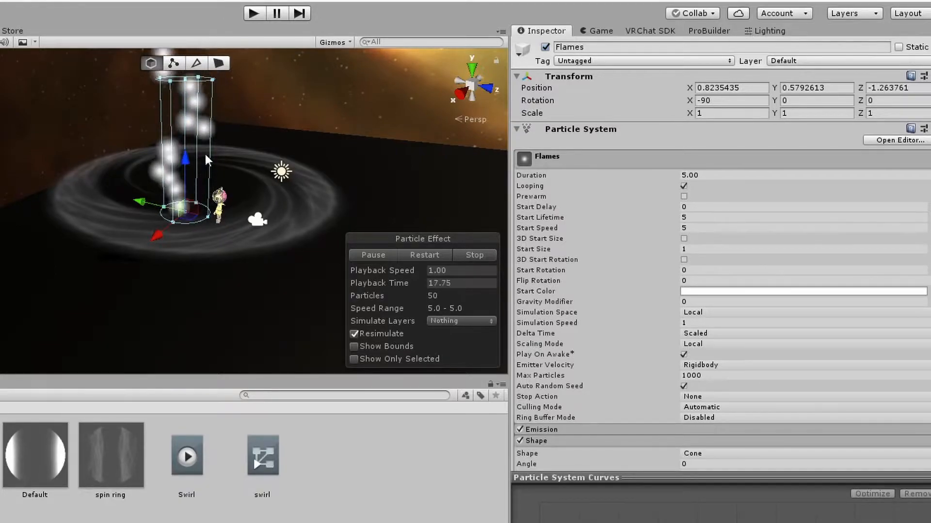
pyautogui.moveTo(211, 214); pyautogui.dragTo(402, 260)
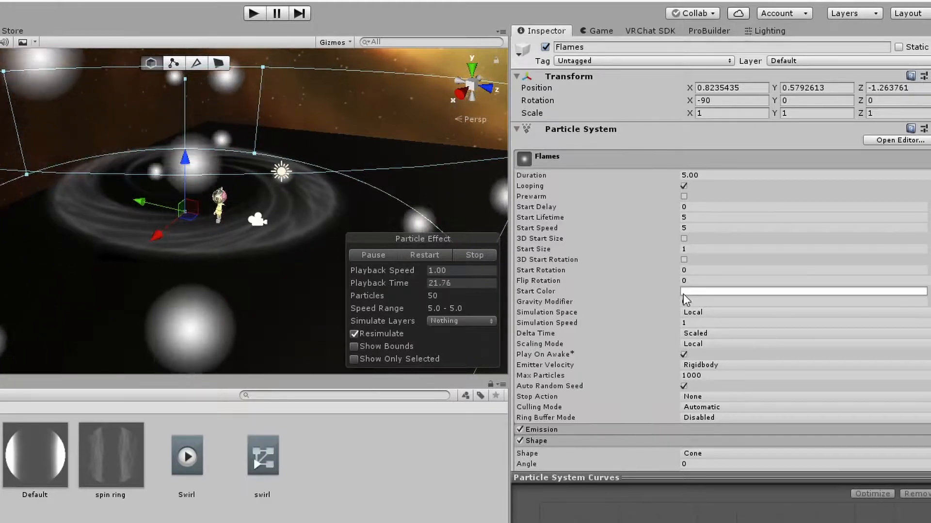
# Set the Flames emitter's Radius Thickness to 0 and its Start Lifetime to 0.6.
pyautogui.scroll(-10, 716, 284)
pyautogui.scroll(3, 716, 236)
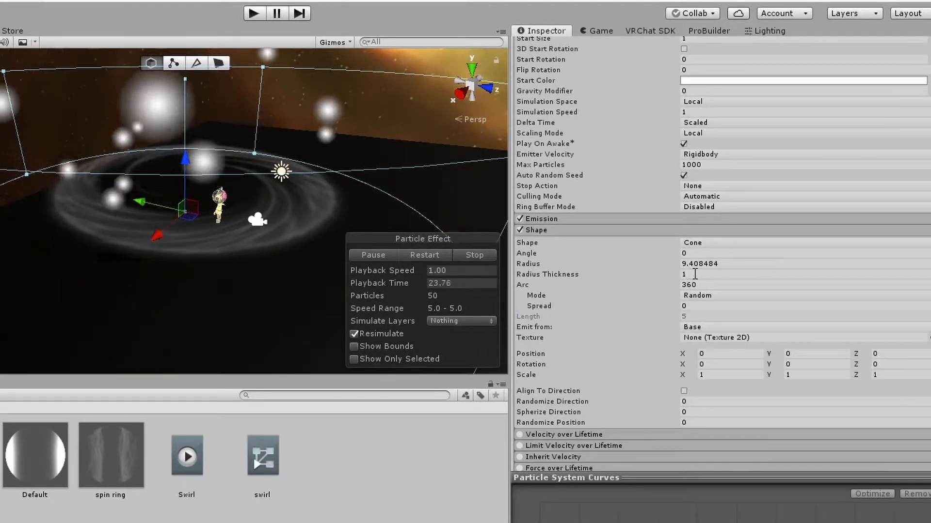
pyautogui.write('0')
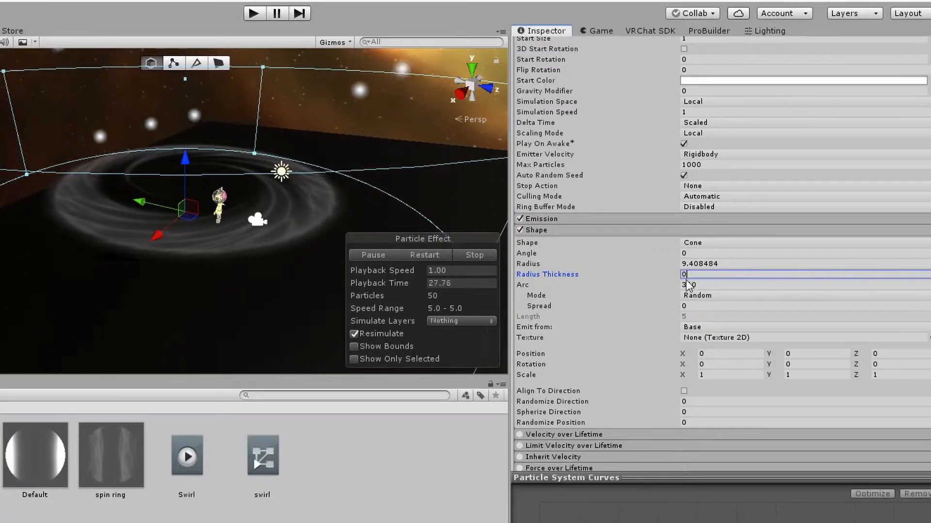
pyautogui.scroll(5, 684, 242)
pyautogui.click(695, 175)
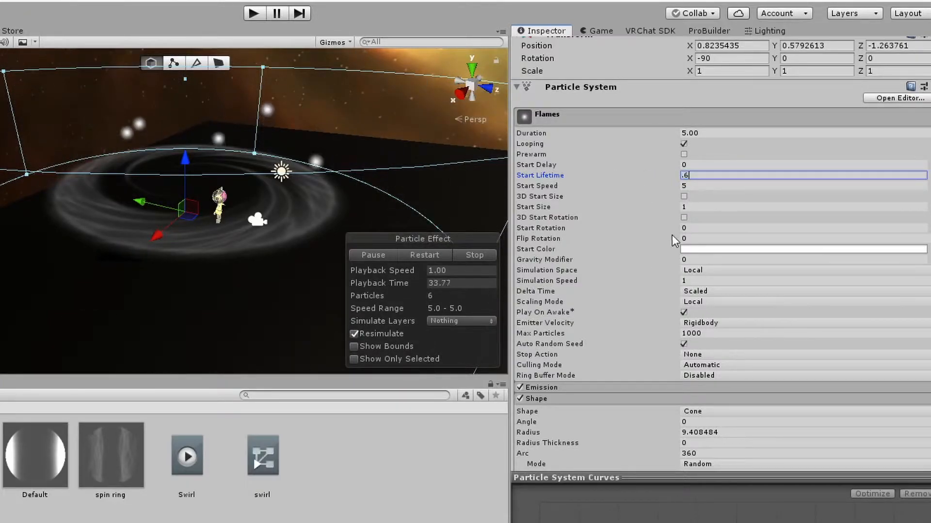
# Set the Flames particle system's emission Rate over Time to 150 and its Start Size to 3.
pyautogui.scroll(-3, 650, 292)
pyautogui.click(651, 304)
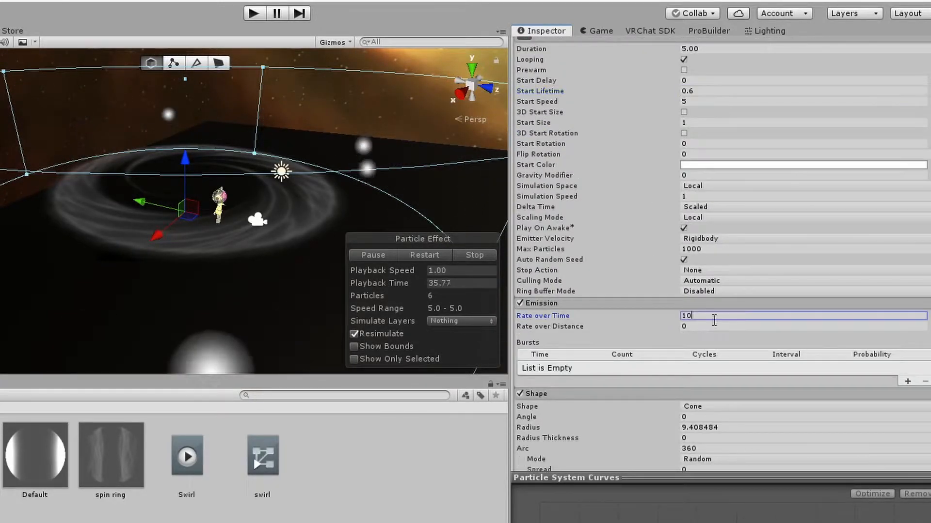
pyautogui.click(714, 315)
pyautogui.write('150')
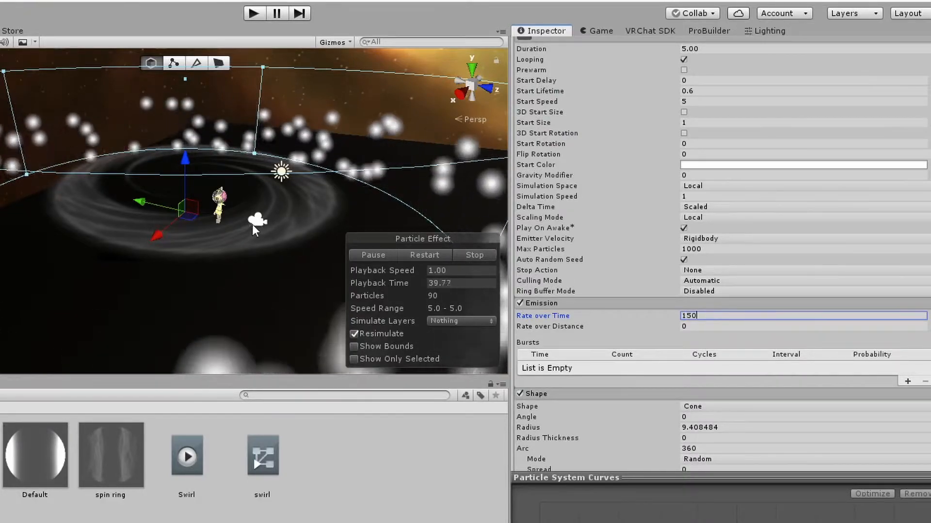
pyautogui.click(721, 123)
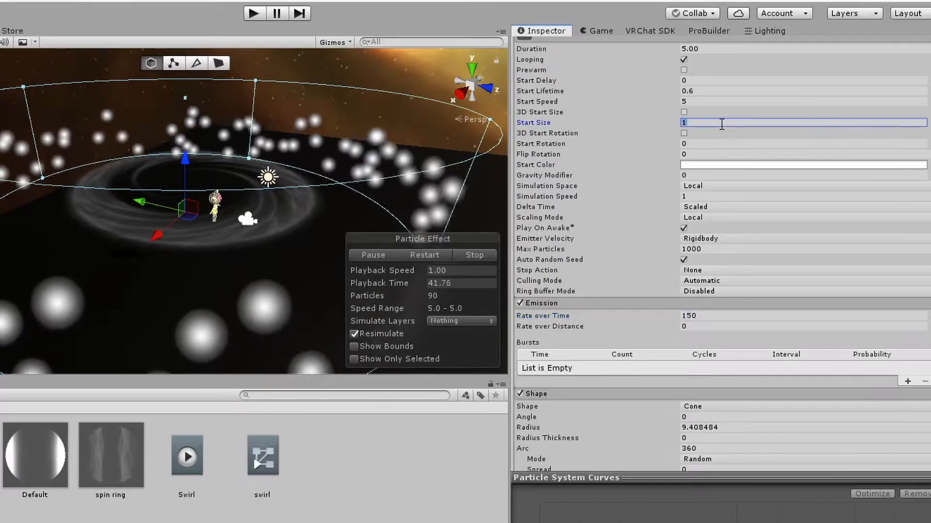
pyautogui.write('3')
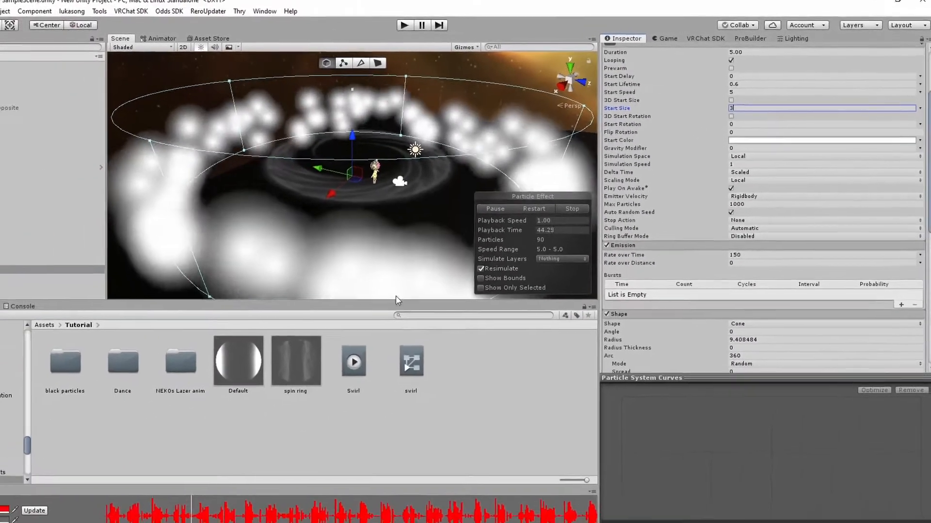
# Create a material named Flames in the Tutorial folder and assign it to the Flames particle system.
pyautogui.rightClick(484, 370)
pyautogui.moveTo(532, 110)
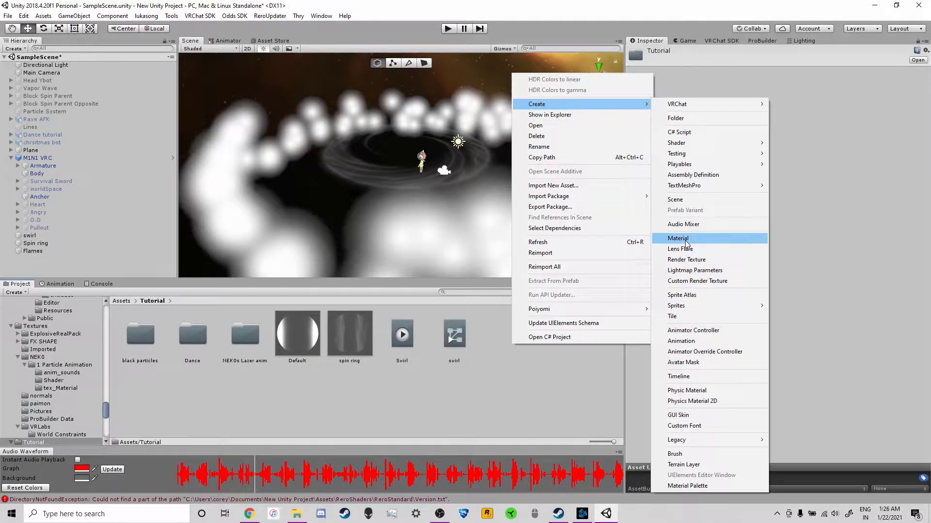
pyautogui.click(678, 239)
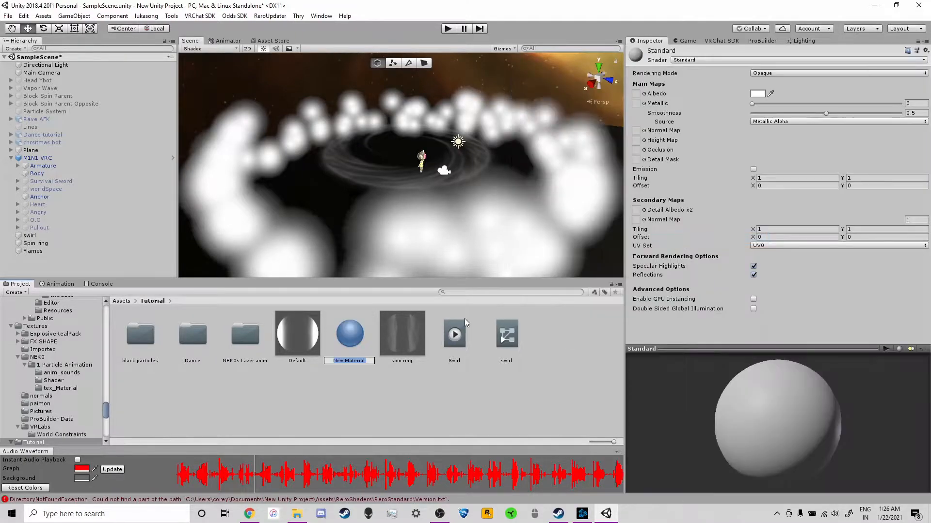
pyautogui.write('Flames')
pyautogui.press('Return')
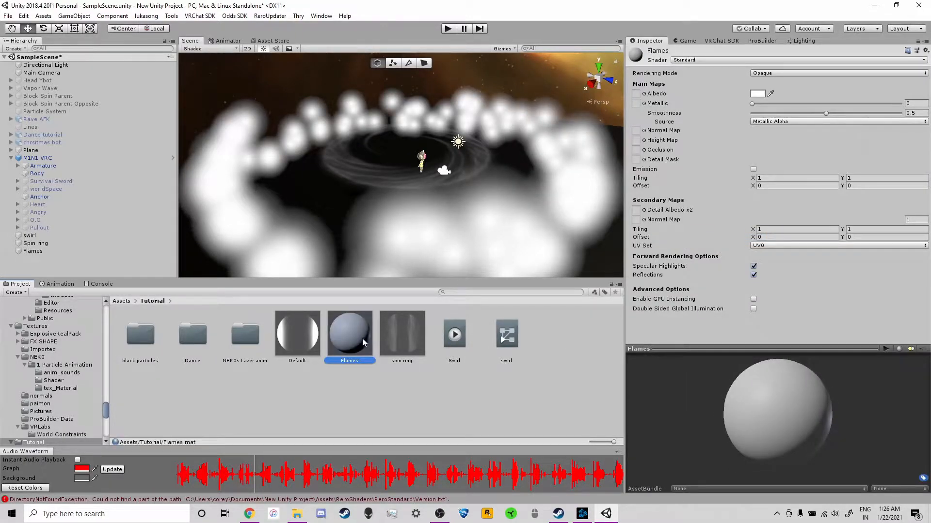
pyautogui.moveTo(55, 255); pyautogui.dragTo(56, 251)
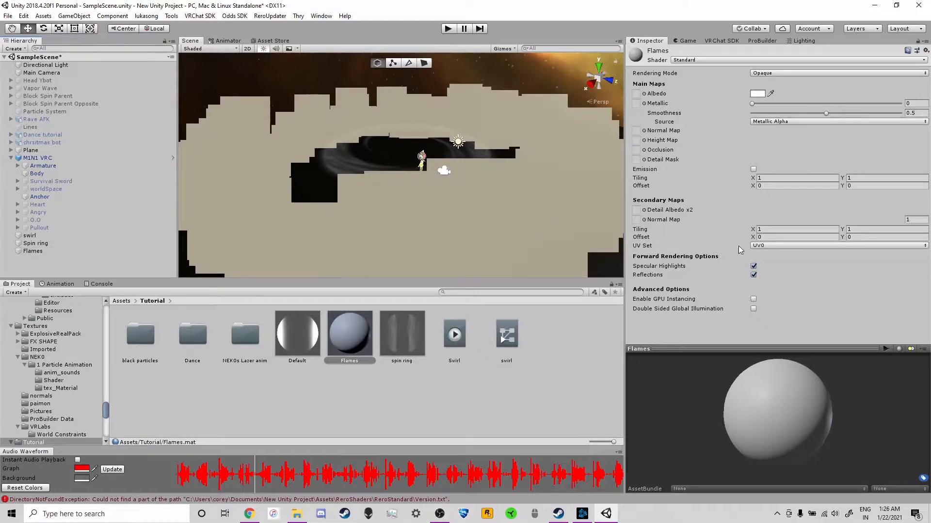
# Switch the Flames material to the Corey/Particle Intensify shader and give it a white fog sprite-sheet texture, searching textures for "fog".
pyautogui.click(701, 60)
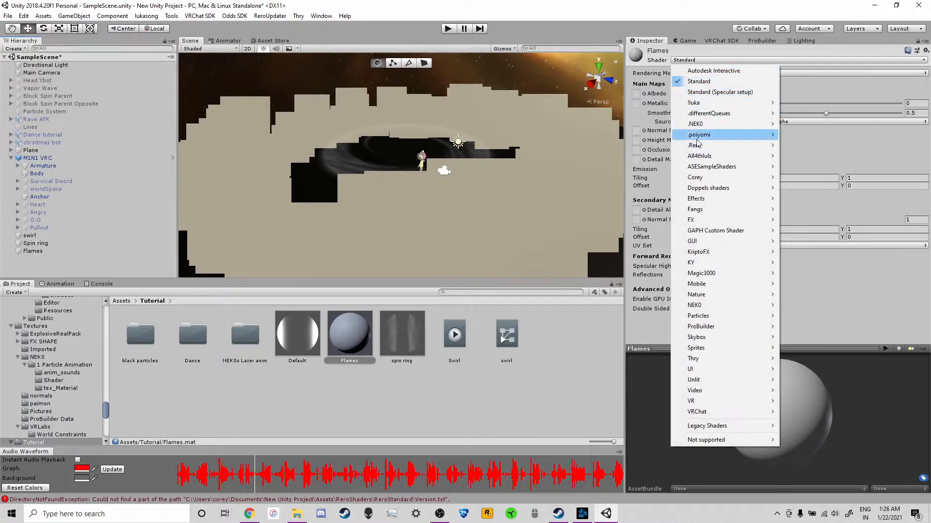
pyautogui.click(814, 188)
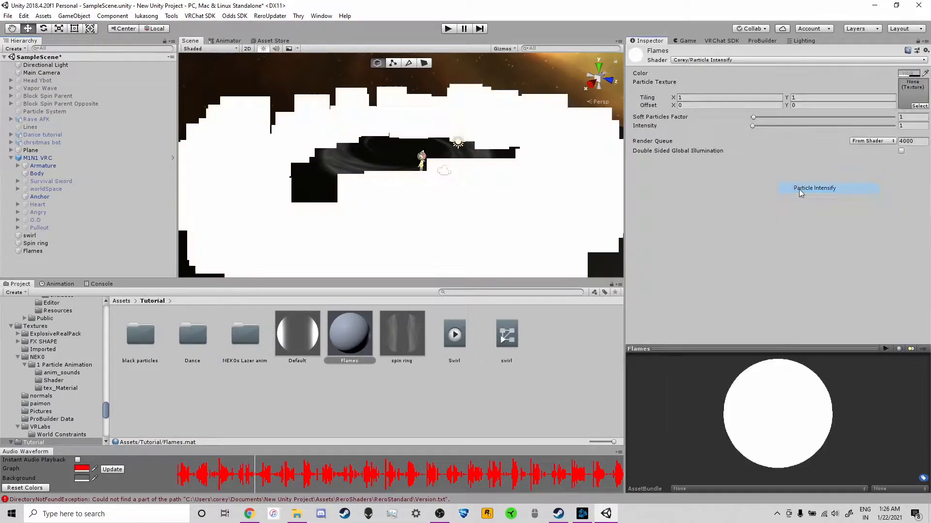
pyautogui.click(914, 107)
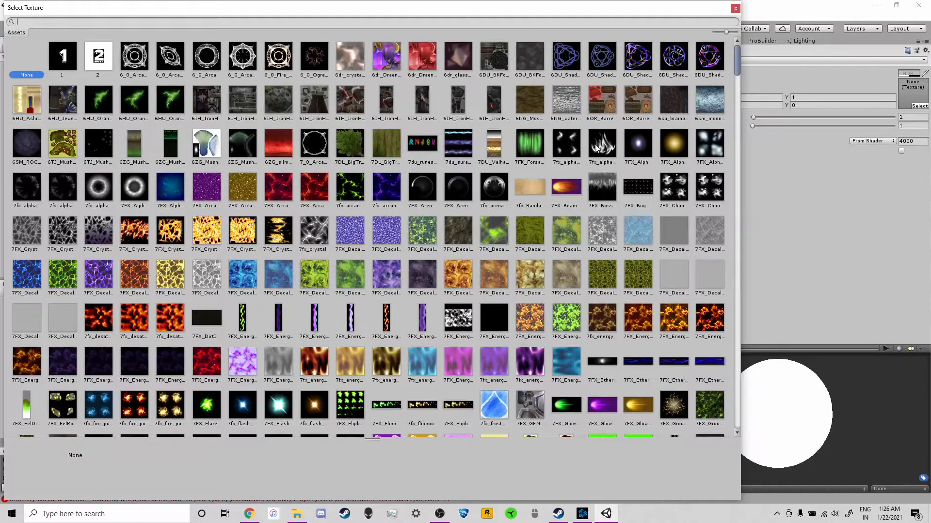
pyautogui.write('fog')
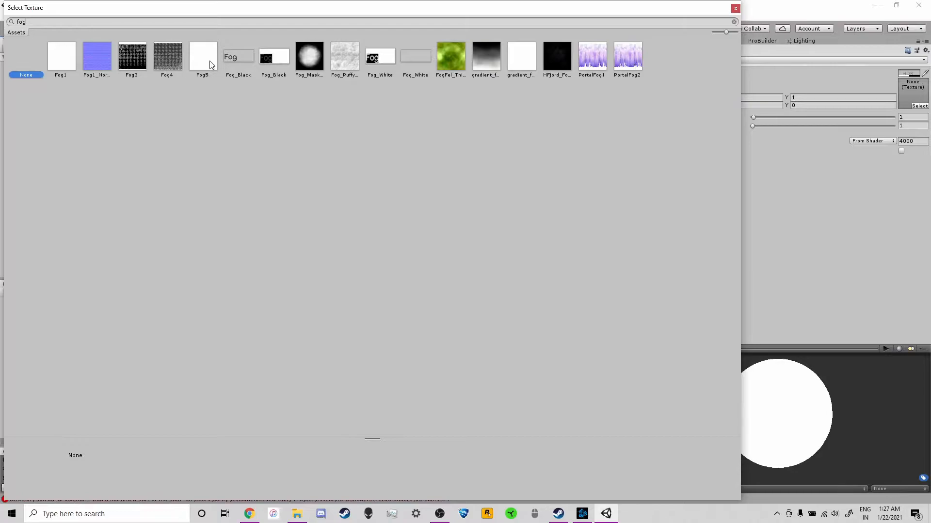
pyautogui.click(732, 9)
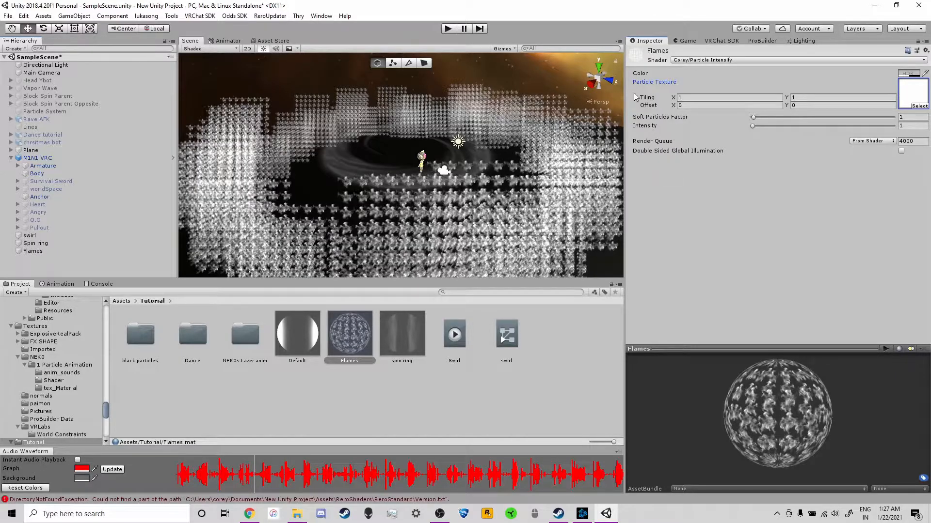
# Enable Texture Sheet Animation on the Flames particle system and set its grid tiles to 8 by 8.
pyautogui.click(66, 251)
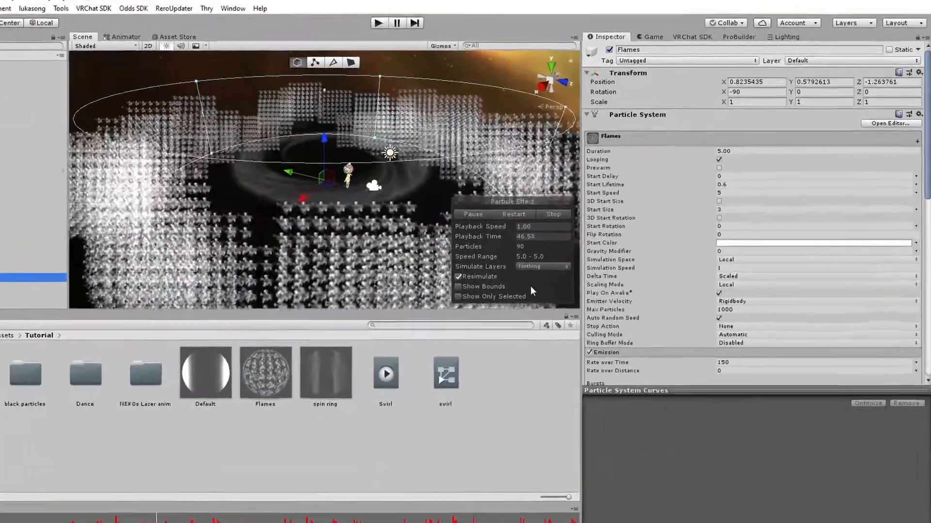
pyautogui.scroll(-5, 653, 253)
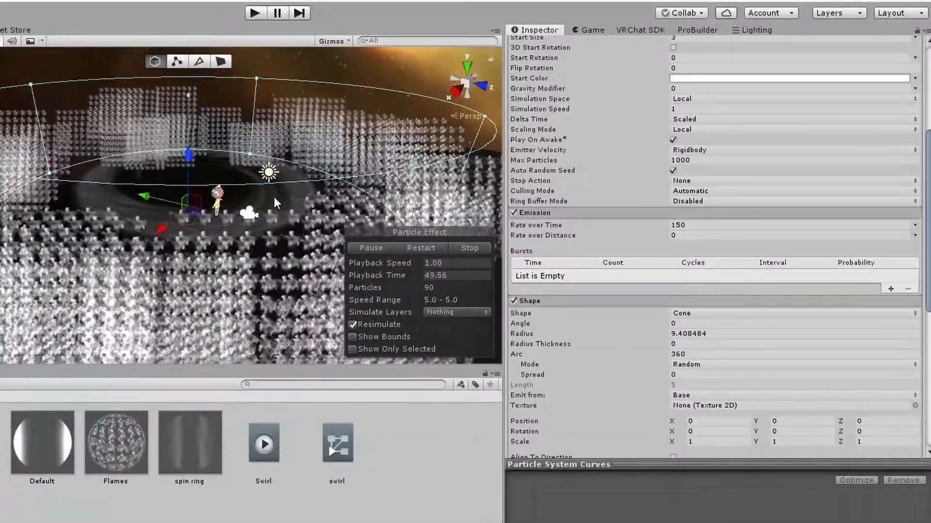
pyautogui.scroll(-10, 641, 340)
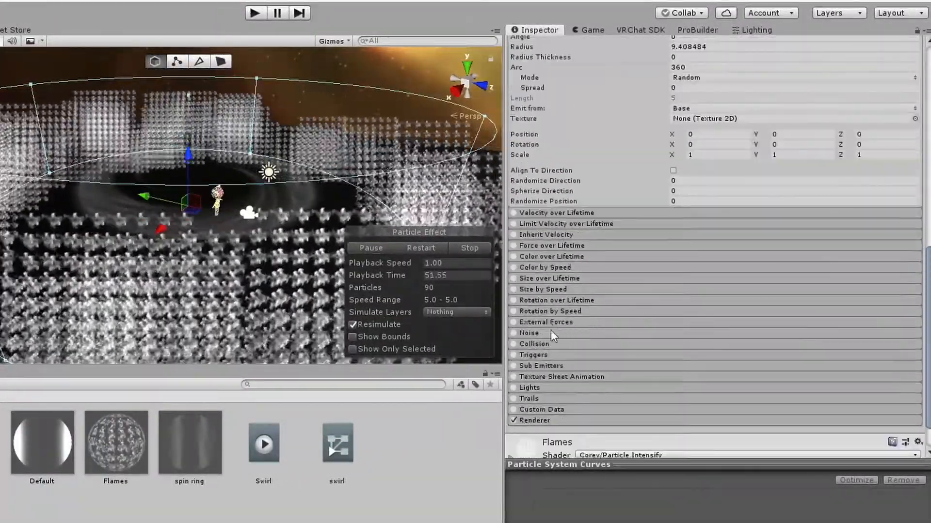
pyautogui.click(514, 377)
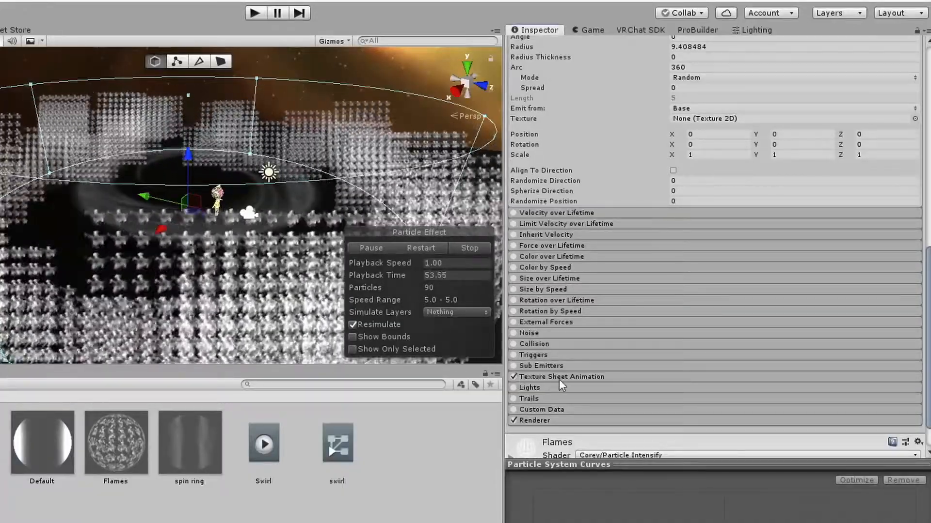
pyautogui.click(562, 377)
pyautogui.click(695, 398)
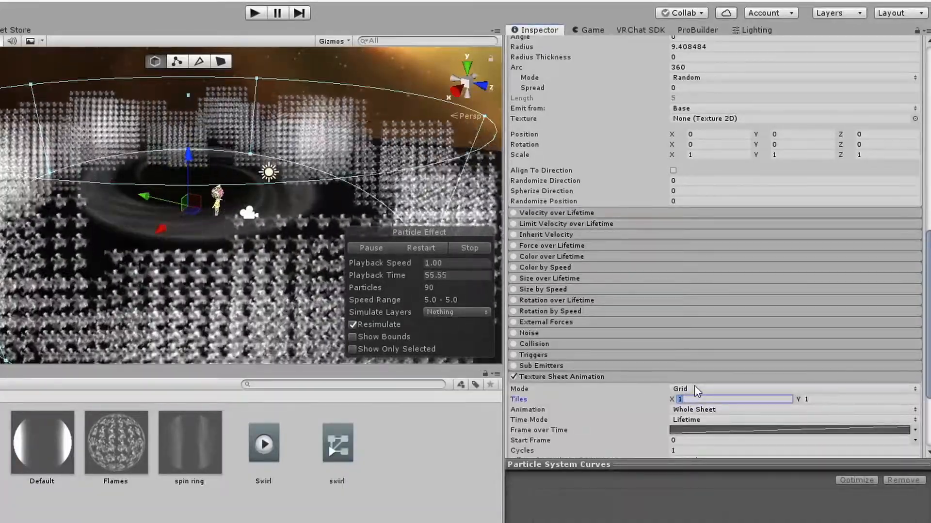
pyautogui.write('8')
pyautogui.press('Tab')
pyautogui.write('8')
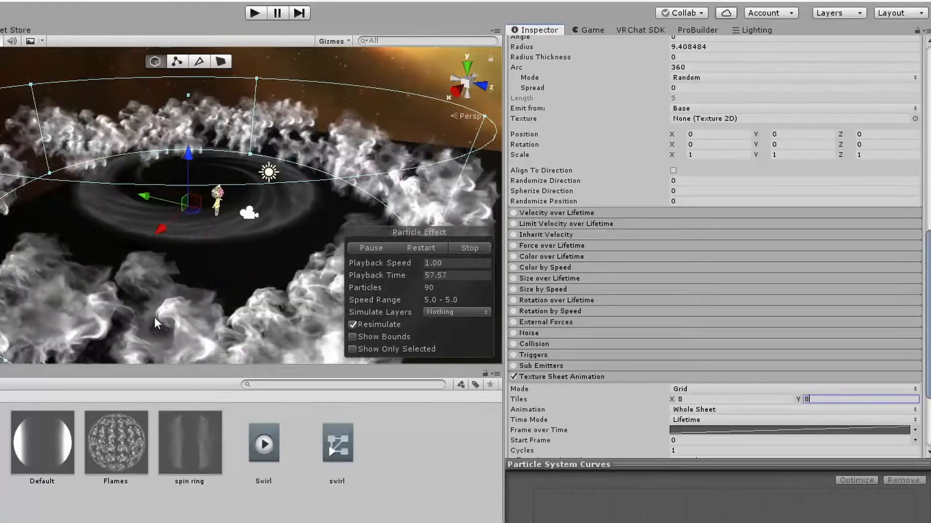
# Set the Flames particles' Start Color to Random Color with a cyan-to-blue gradient.
pyautogui.scroll(-5, 213, 241)
pyautogui.moveTo(218, 283); pyautogui.dragTo(219, 216, button='middle')
pyautogui.moveTo(219, 216); pyautogui.dragTo(221, 172, button='right')
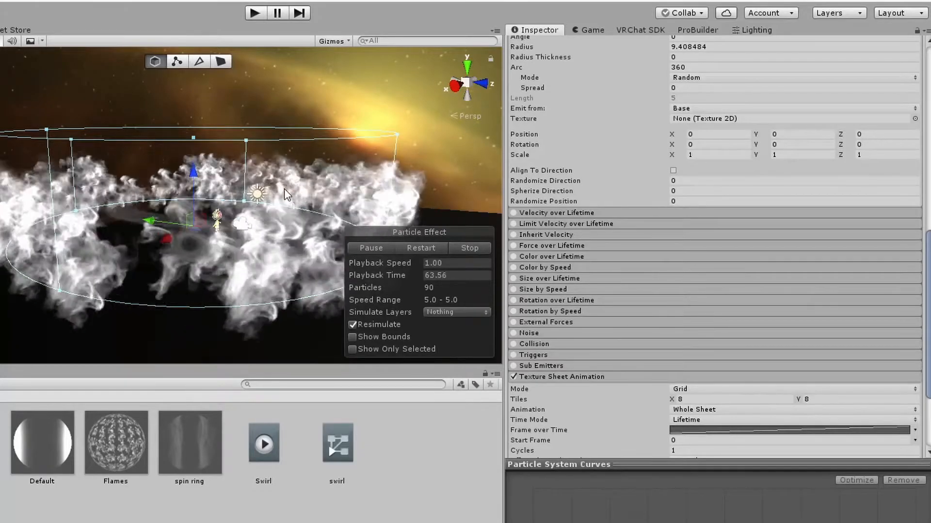
pyautogui.scroll(15, 673, 244)
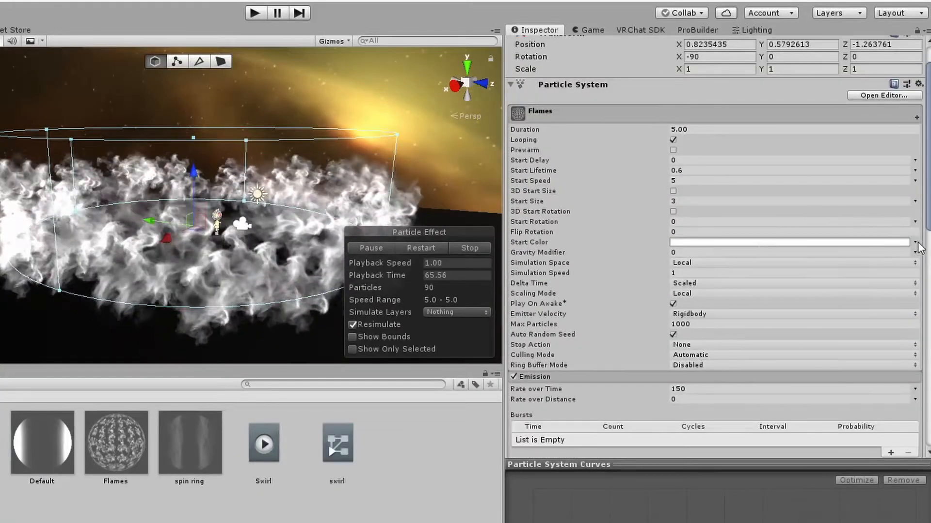
pyautogui.click(915, 241)
pyautogui.click(848, 311)
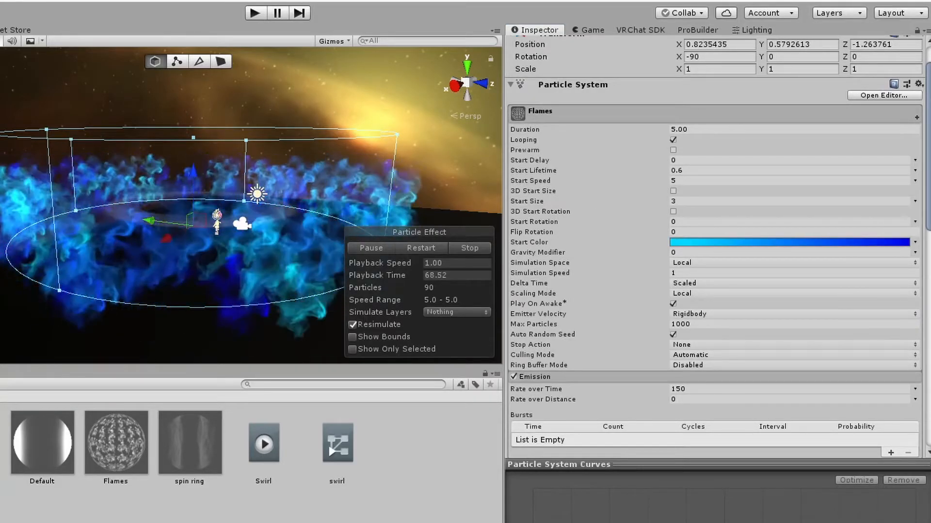
pyautogui.scroll(5, 163, 153)
pyautogui.scroll(-4, 186, 160)
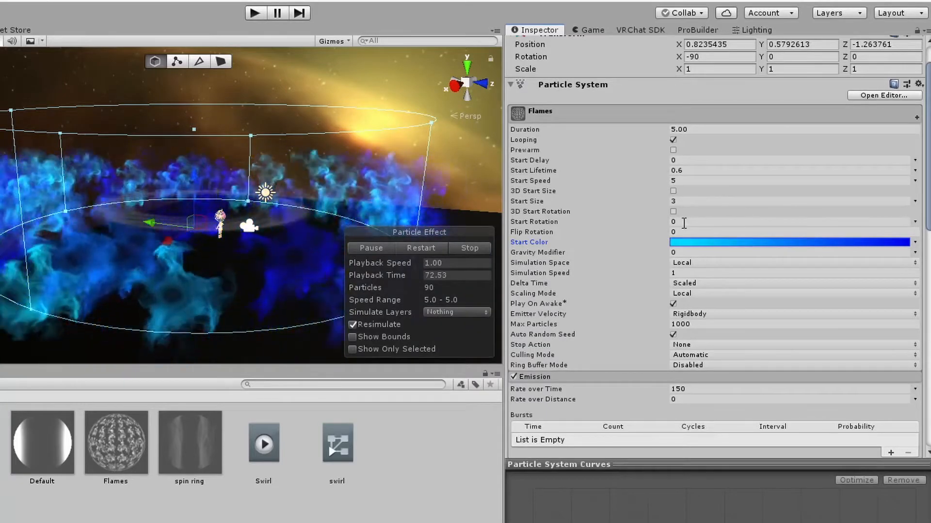
# Make the Flames particles' Start Rotation random between the constants 0 and 360.
pyautogui.click(914, 221)
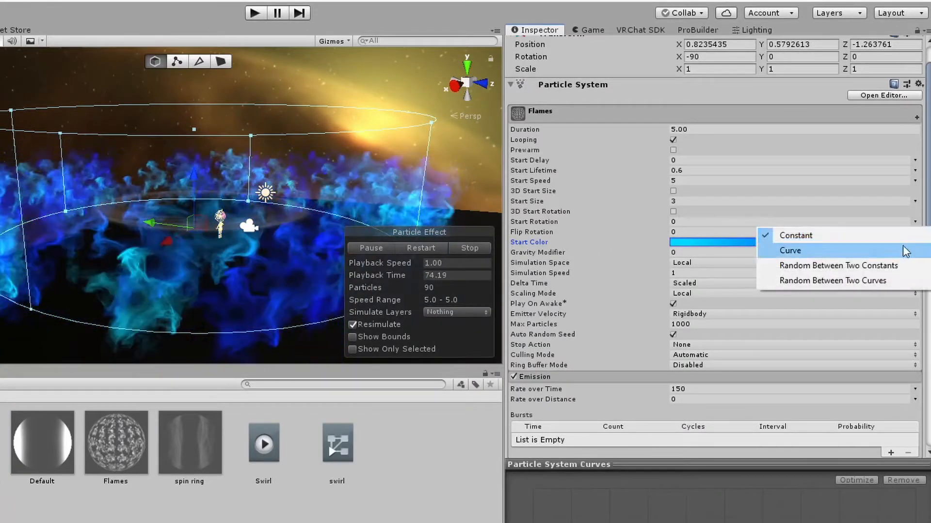
pyautogui.click(893, 263)
pyautogui.click(832, 222)
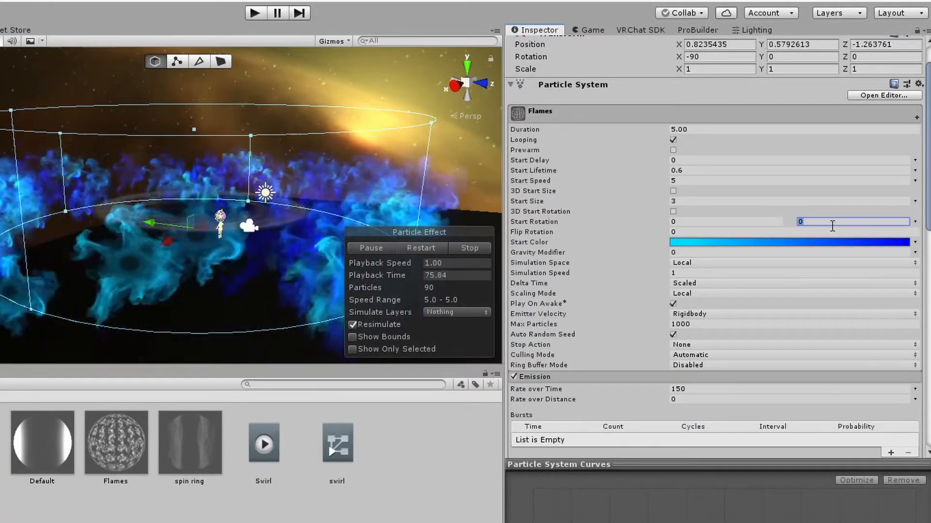
pyautogui.write('360')
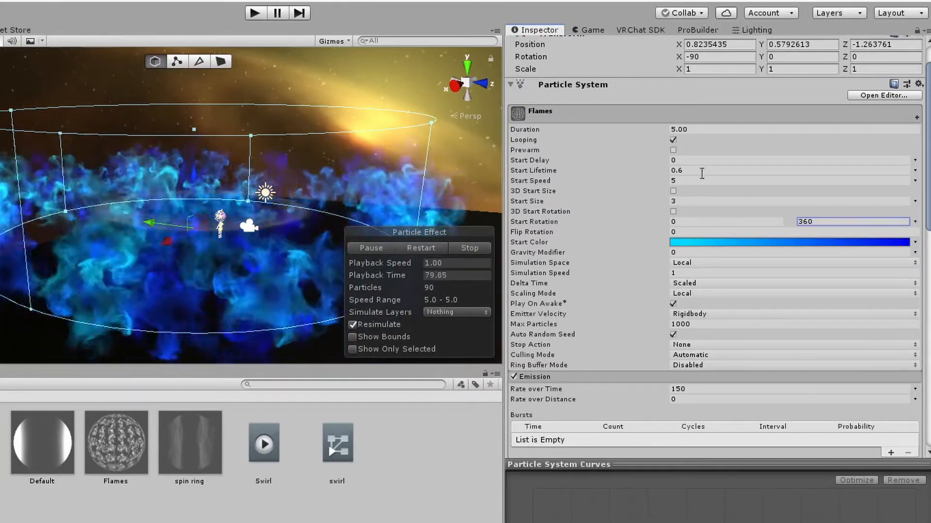
# Enable Color over Lifetime on the Flames particles with a white gradient that is transparent at both ends.
pyautogui.scroll(-5, 619, 369)
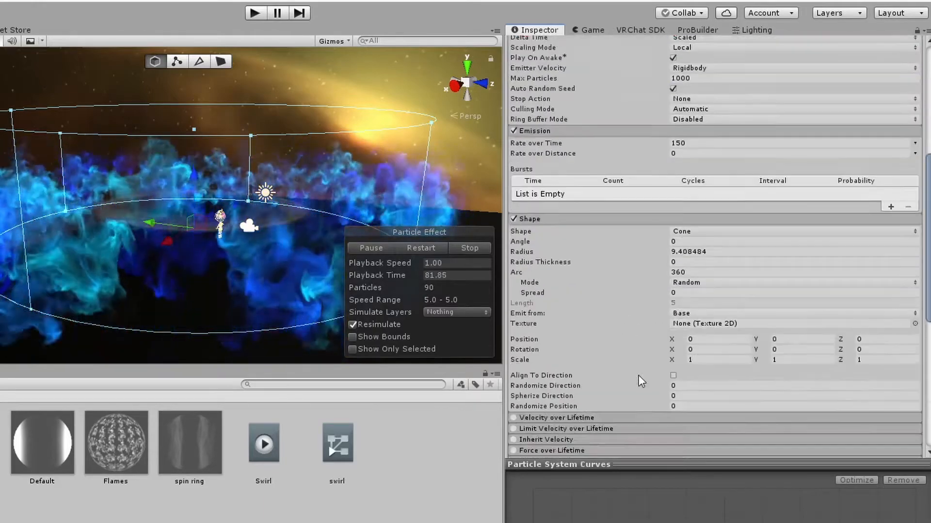
pyautogui.scroll(-3, 580, 365)
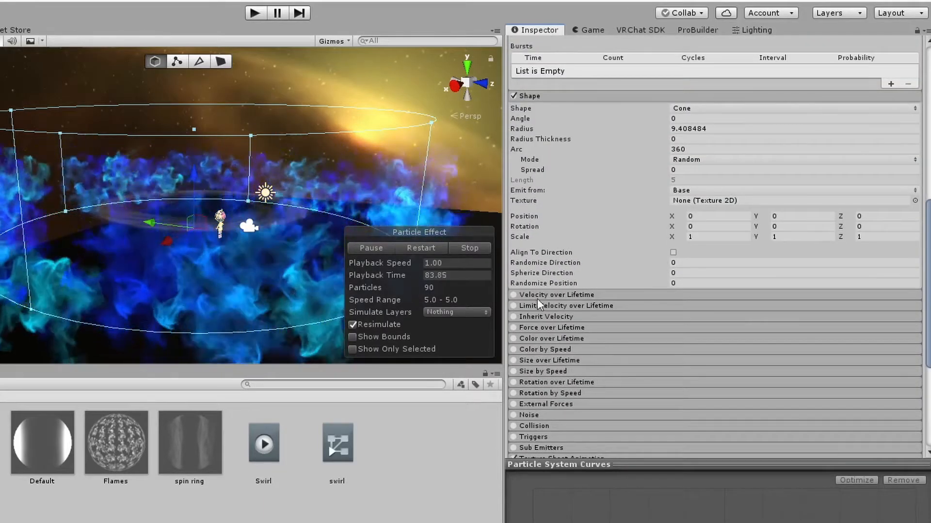
pyautogui.click(513, 339)
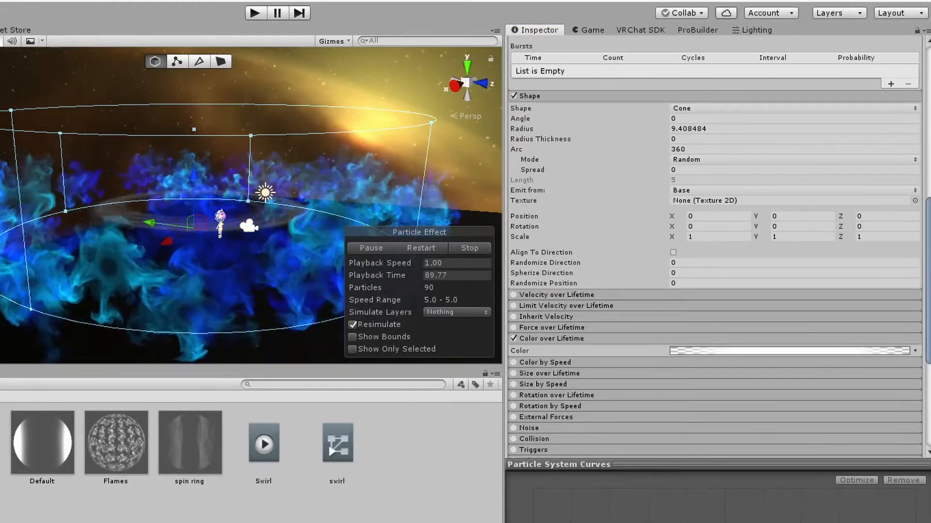
# Slow the Flames particle system down by setting its Simulation Speed to 0.5.
pyautogui.moveTo(97, 196); pyautogui.dragTo(85, 175, button='middle')
pyautogui.scroll(5, 599, 190)
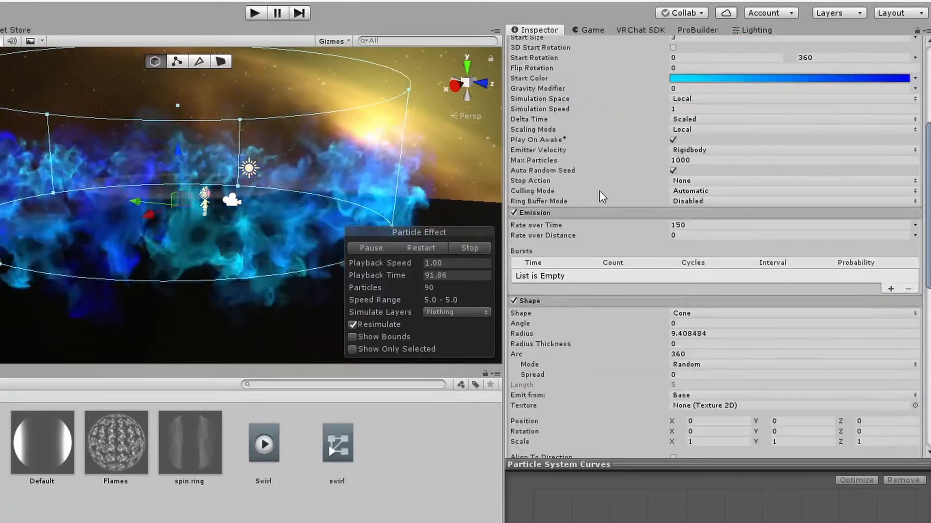
pyautogui.click(696, 109)
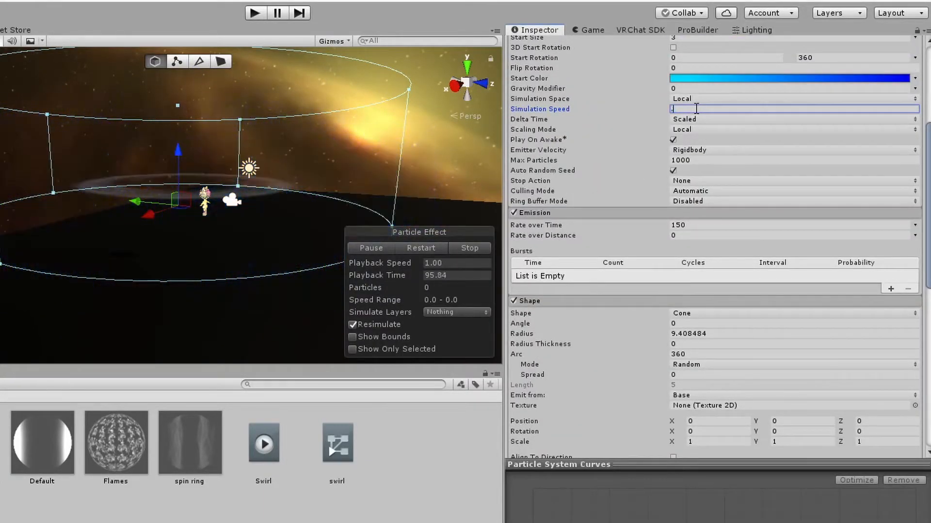
pyautogui.write('.2')
pyautogui.write('6')
pyautogui.press('BackSpace')
pyautogui.write('5')
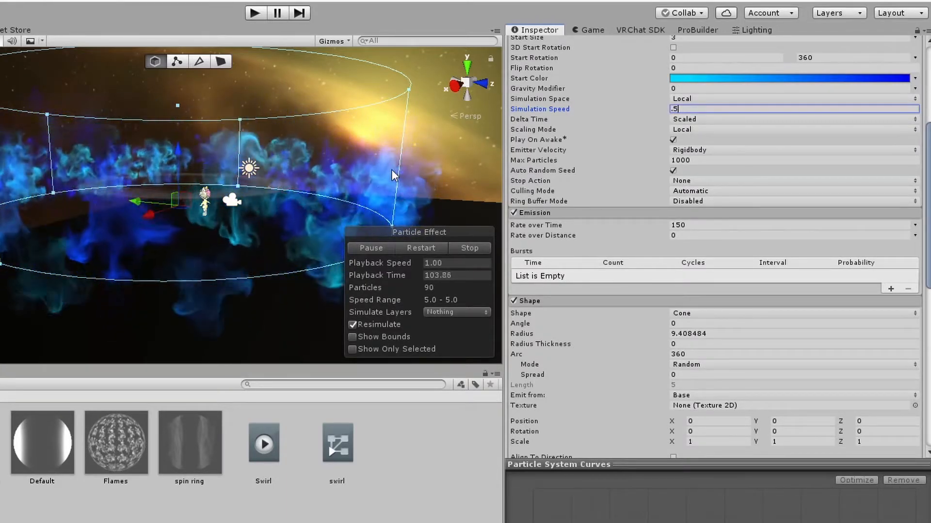
# Increase the Flames particles' emission Rate over Time to 334.6 and check the denser ring around the avatar.
pyautogui.scroll(5, 662, 290)
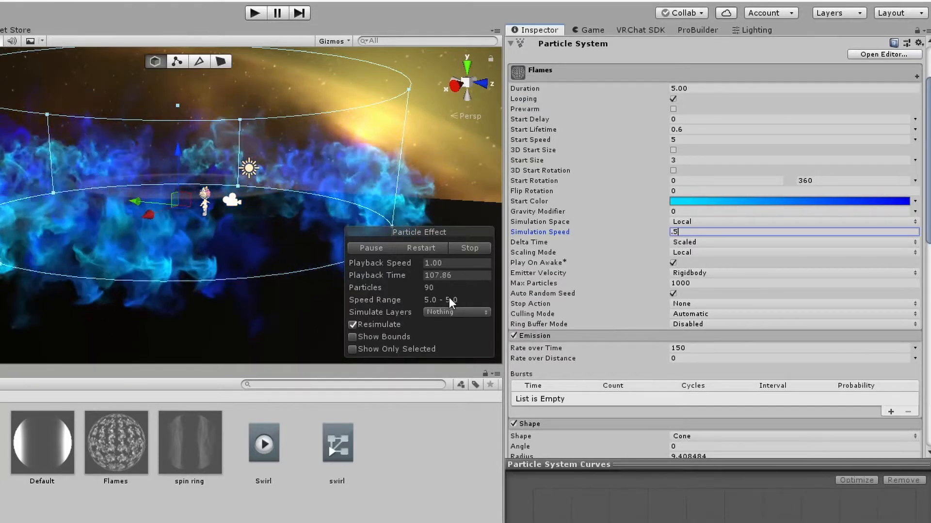
pyautogui.click(679, 348)
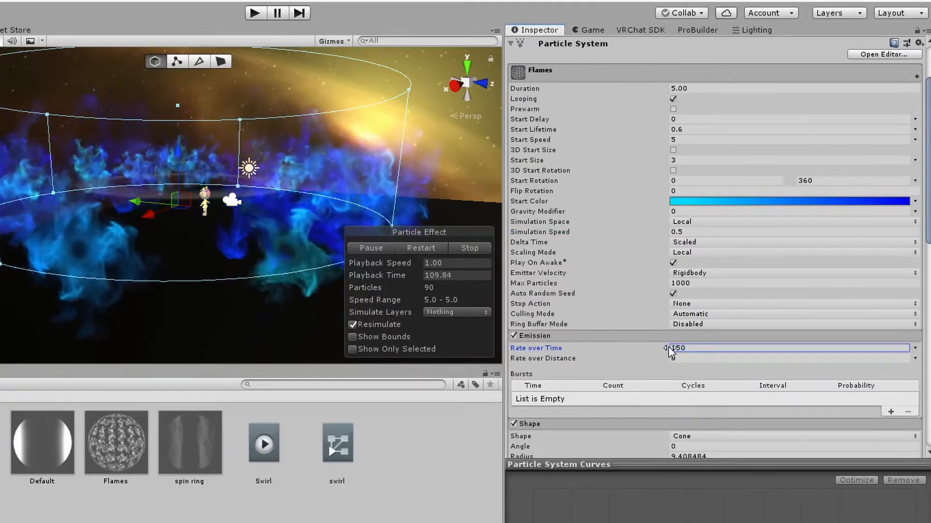
pyautogui.moveTo(665, 348); pyautogui.dragTo(696, 349)
pyautogui.moveTo(219, 365); pyautogui.dragTo(930, 376)
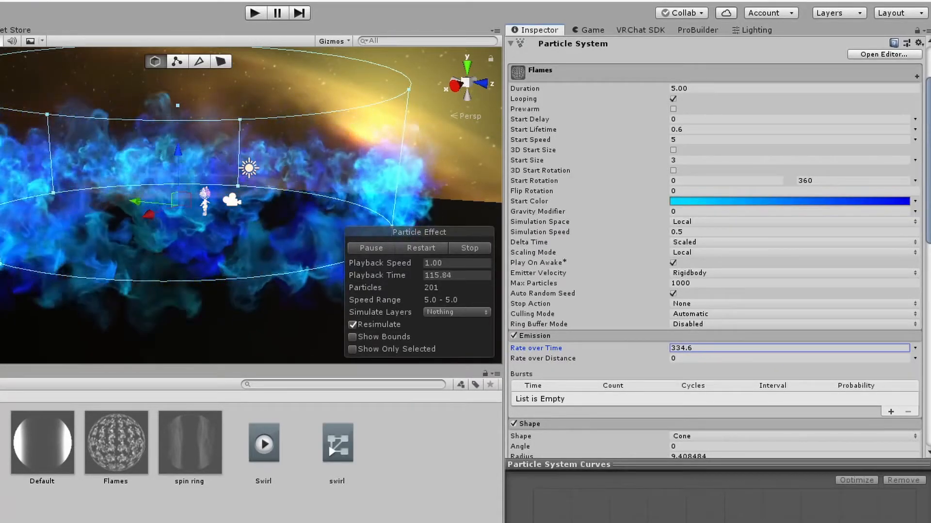
pyautogui.scroll(15, 135, 252)
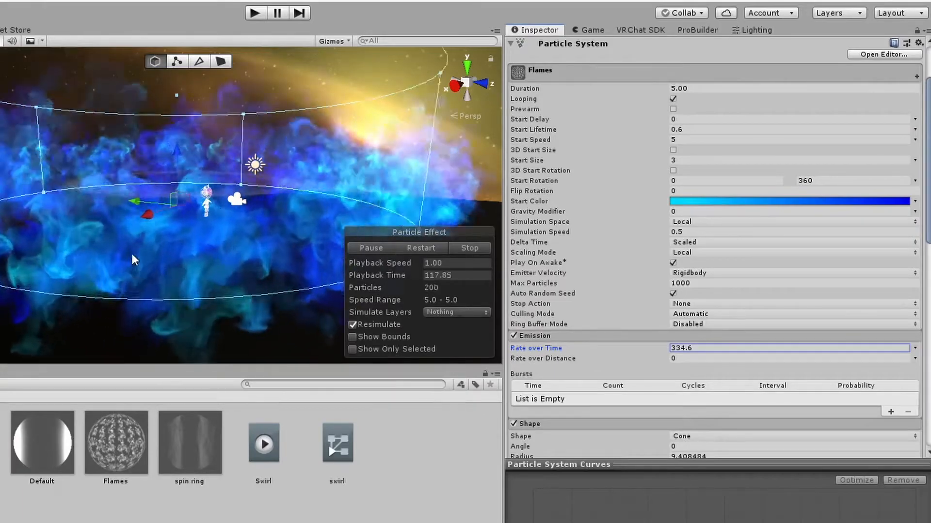
pyautogui.keyDown('alt'); pyautogui.moveTo(135, 252); pyautogui.dragTo(119, 286); pyautogui.keyUp('alt')
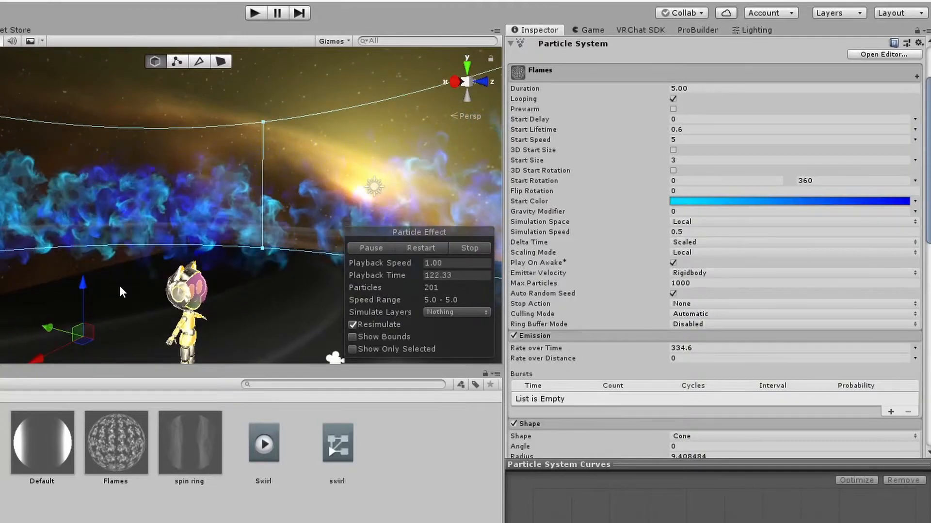
# Set the Flames particles' Start Lifetime to 2, inspect the taller flames around the avatar, and stop the preview.
pyautogui.click(688, 129)
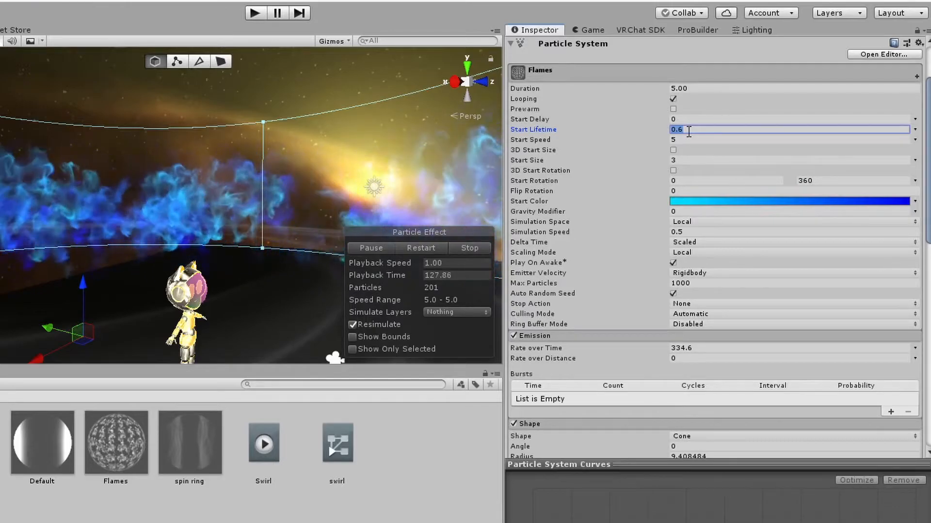
pyautogui.write('2')
pyautogui.moveTo(204, 238); pyautogui.dragTo(259, 183, button='right')
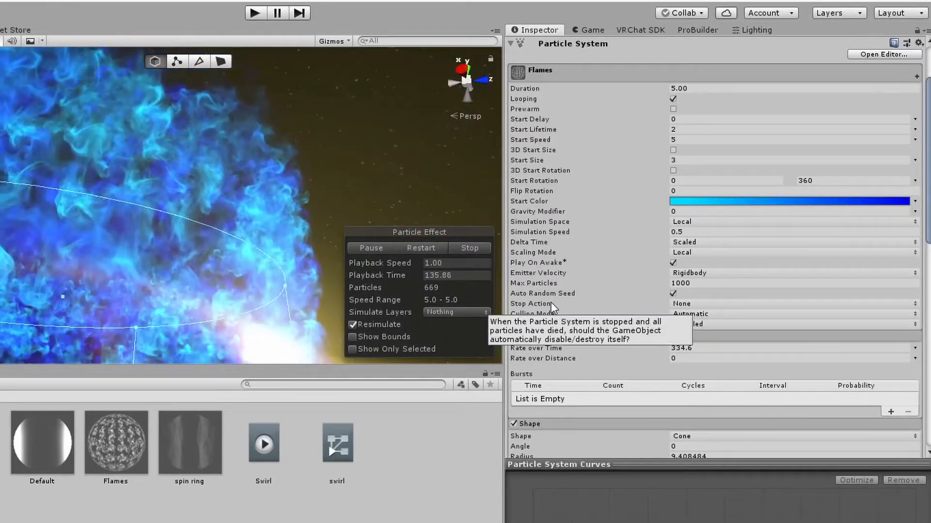
pyautogui.moveTo(209, 209); pyautogui.dragTo(104, 276, button='right')
pyautogui.moveTo(129, 269); pyautogui.dragTo(126, 303, button='middle')
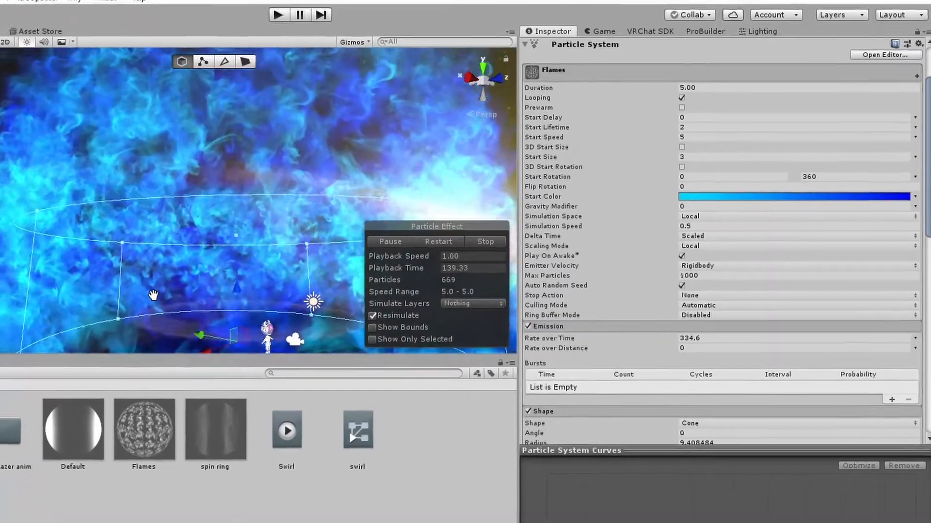
pyautogui.scroll(5, 155, 297)
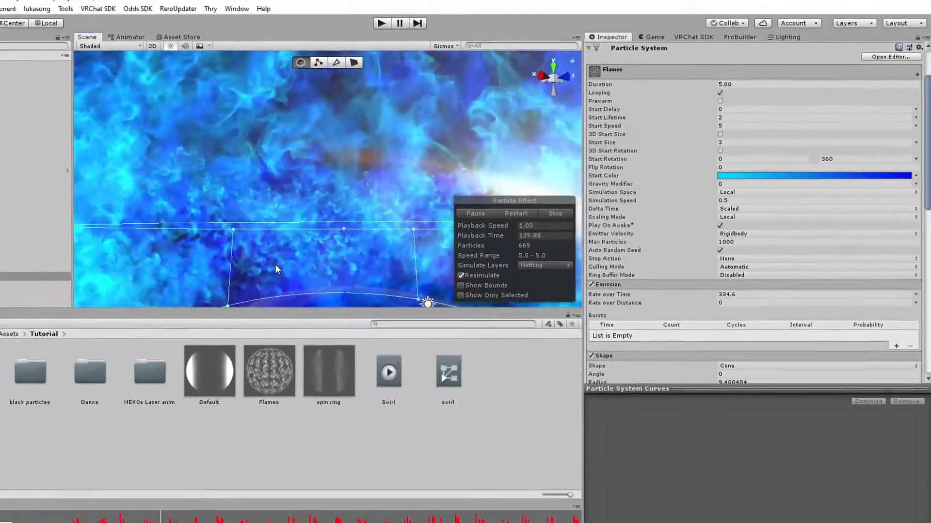
pyautogui.moveTo(169, 266); pyautogui.dragTo(152, 320, button='right')
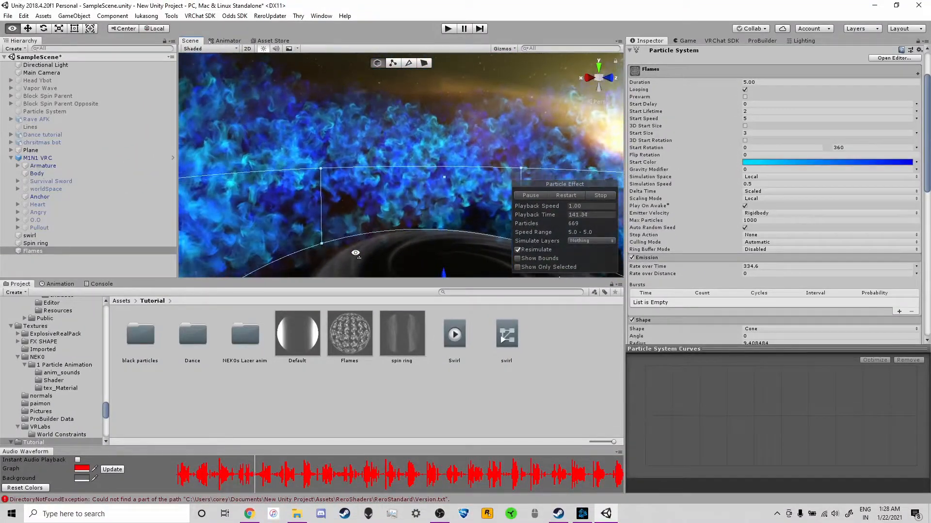
pyautogui.moveTo(355, 253); pyautogui.dragTo(358, 258, button='right')
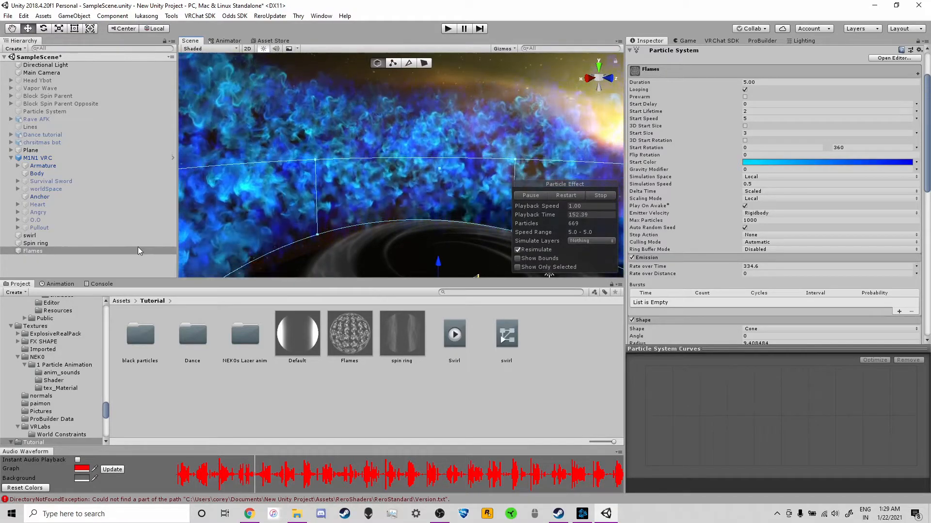
pyautogui.click(601, 196)
pyautogui.moveTo(286, 229); pyautogui.dragTo(252, 125, button='middle')
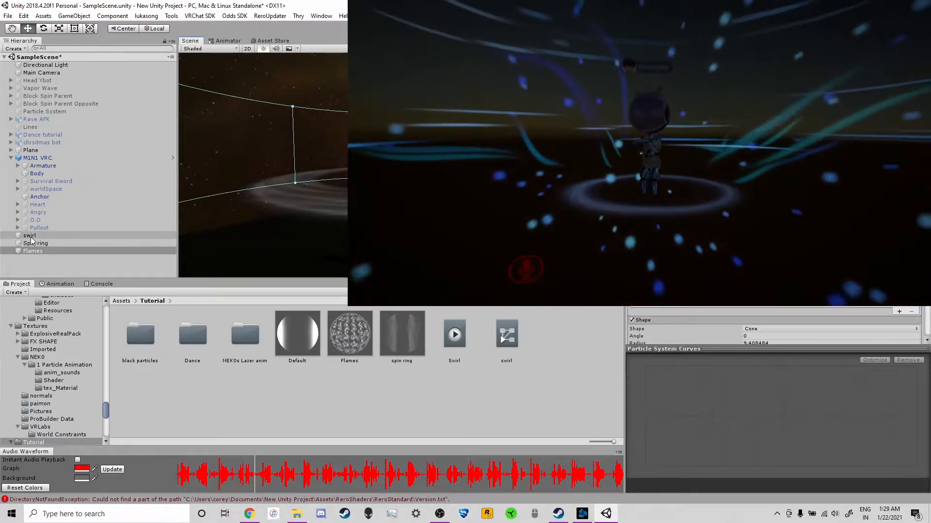
# Create a new scene-level particle system and name it Shoot lines.
pyautogui.click(34, 264)
pyautogui.rightClick(32, 262)
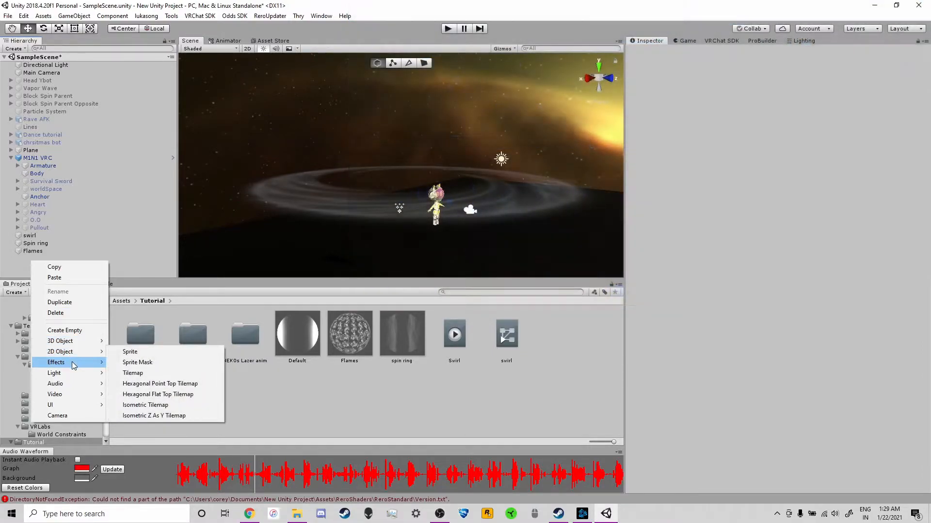
pyautogui.moveTo(57, 363)
pyautogui.click(135, 363)
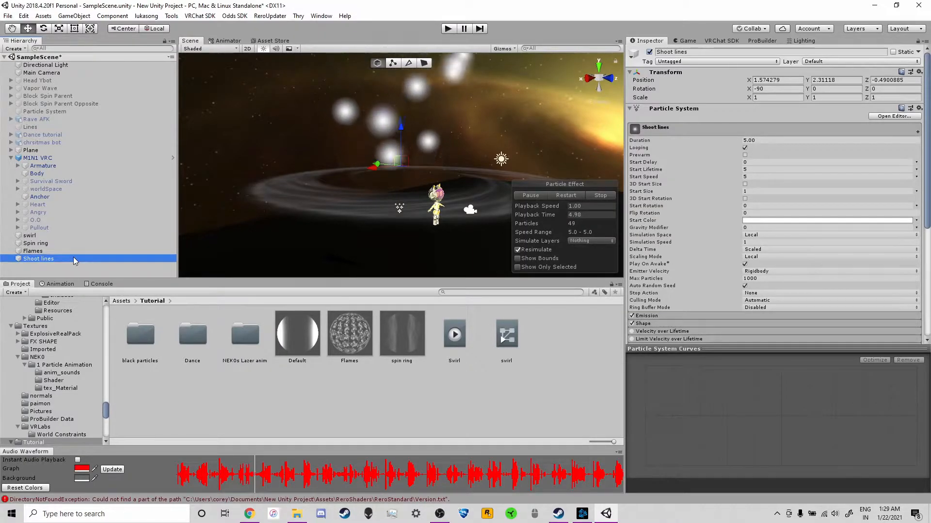
# Set the Shoot lines emission Rate over Time to 0, add a burst with a Count of 10, and restart the preview.
pyautogui.click(677, 316)
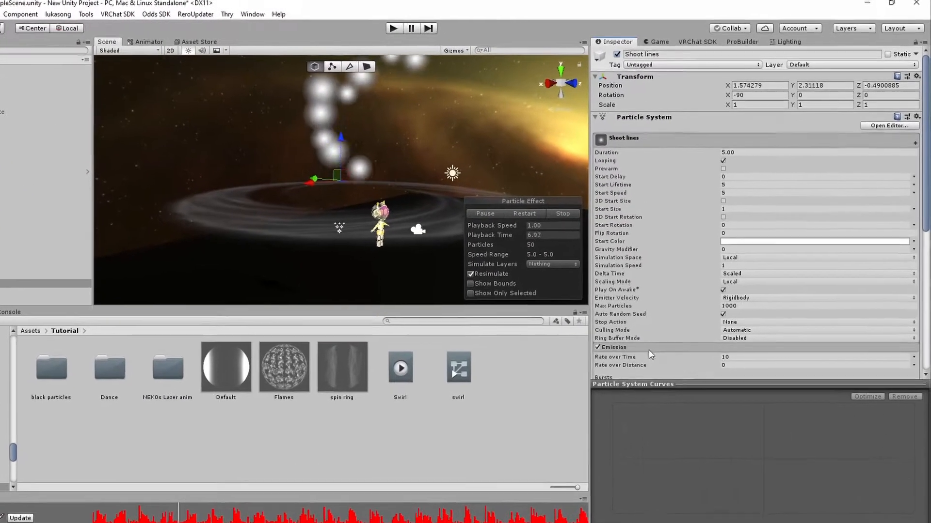
pyautogui.click(729, 357)
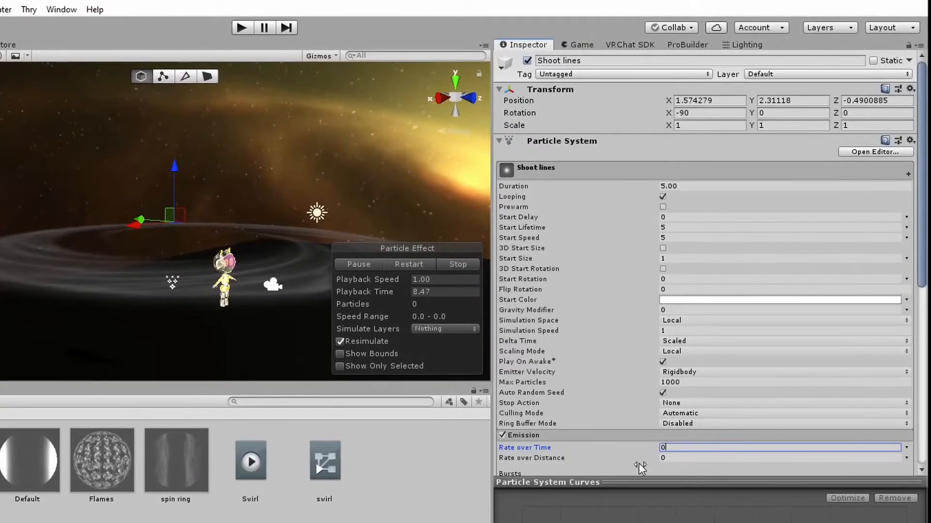
pyautogui.write('0')
pyautogui.scroll(-5, 704, 369)
pyautogui.click(882, 306)
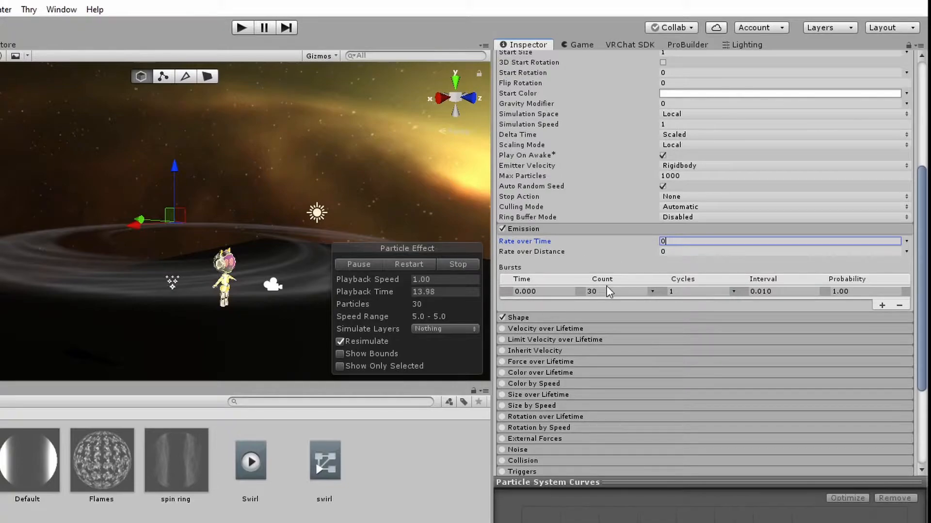
pyautogui.click(612, 291)
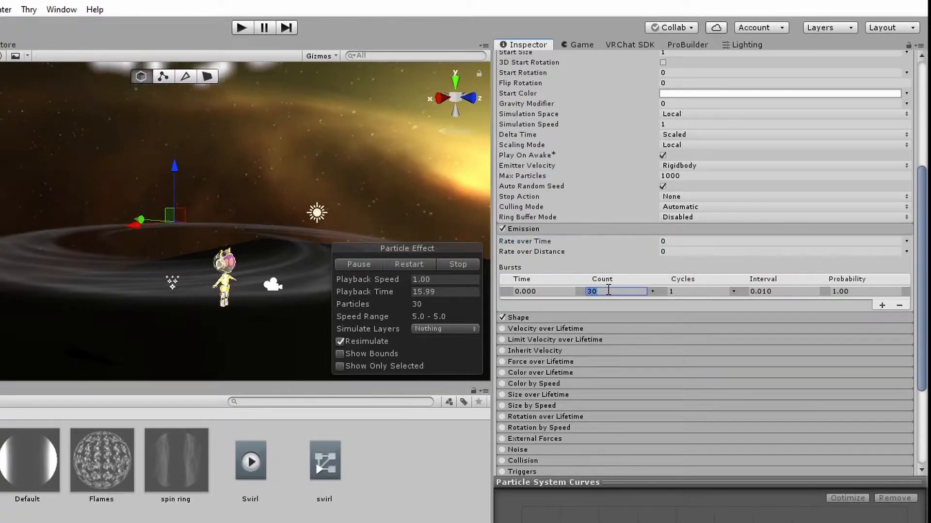
pyautogui.click(399, 268)
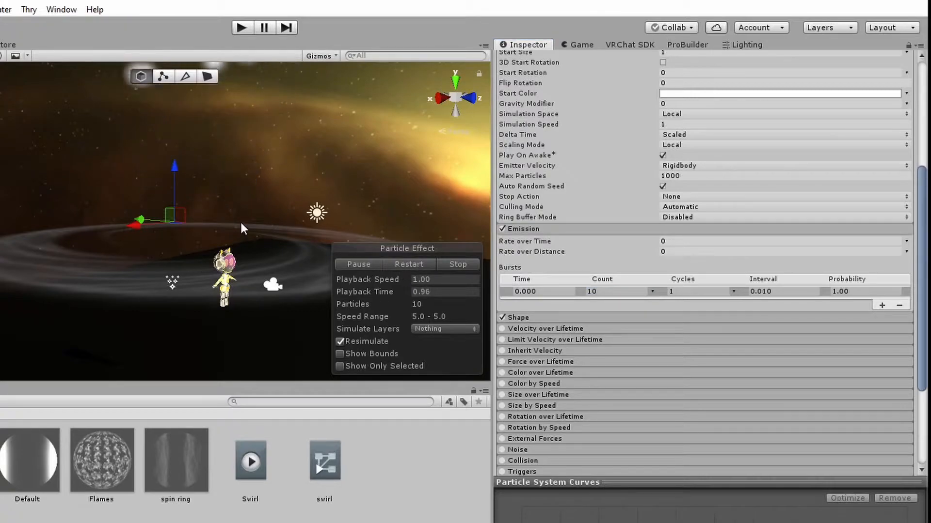
# Apply the Default material to the Shoot lines particle system.
pyautogui.moveTo(241, 222); pyautogui.dragTo(232, 295, button='middle')
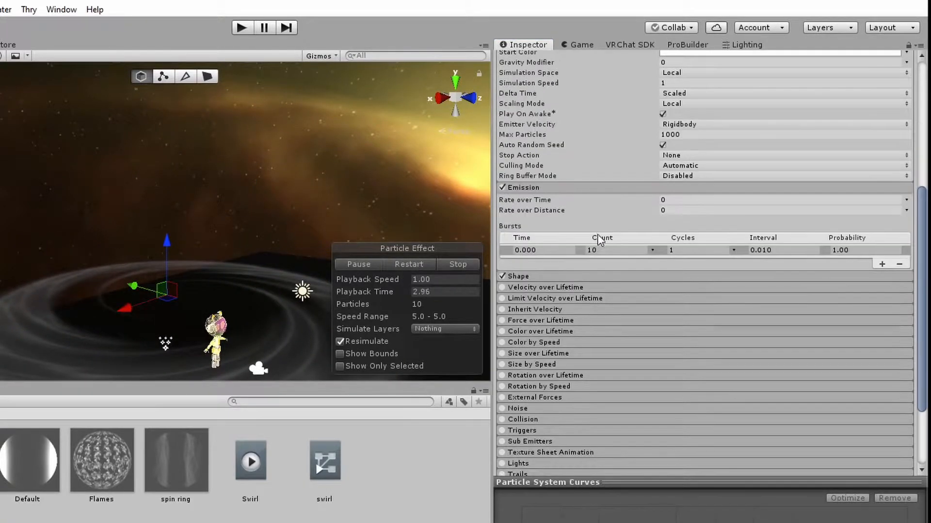
pyautogui.scroll(5, 631, 223)
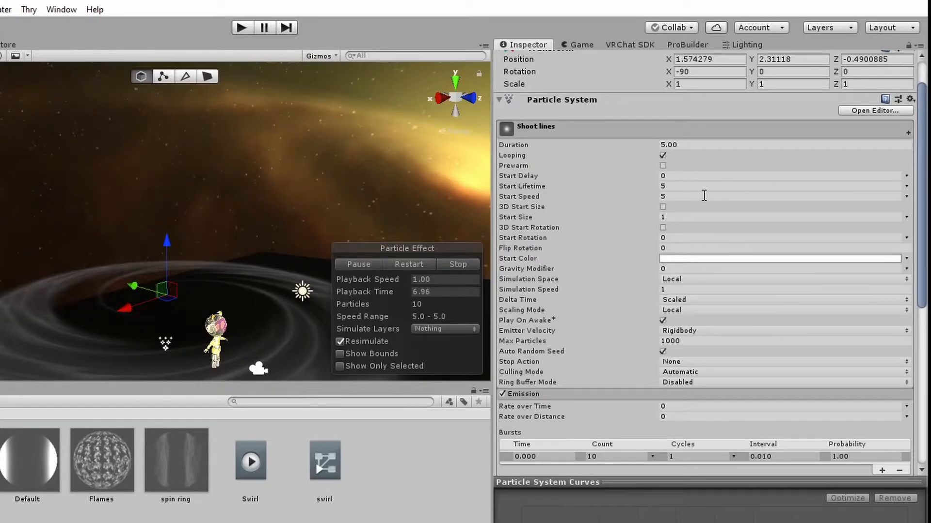
pyautogui.scroll(-9, 579, 295)
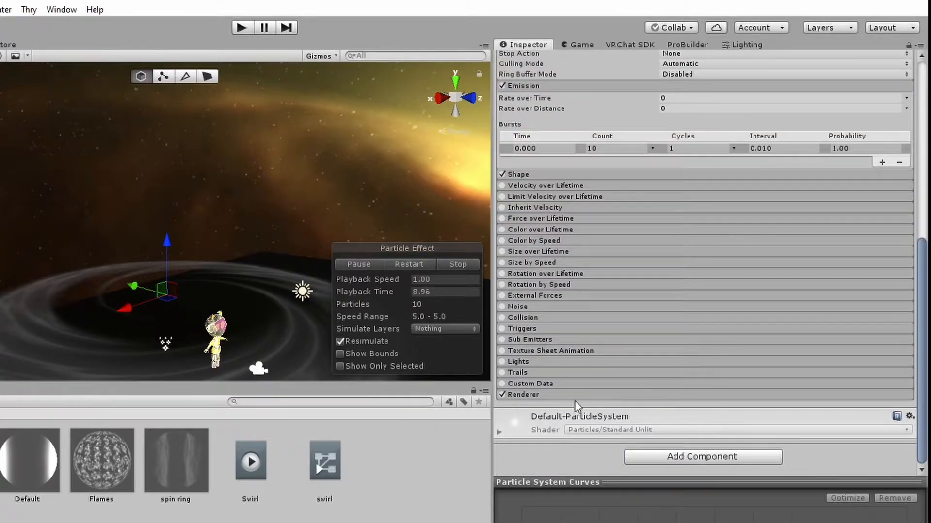
pyautogui.moveTo(29, 460); pyautogui.dragTo(547, 457)
pyautogui.scroll(5, 537, 293)
pyautogui.scroll(6, 626, 266)
pyautogui.scroll(-11, 604, 341)
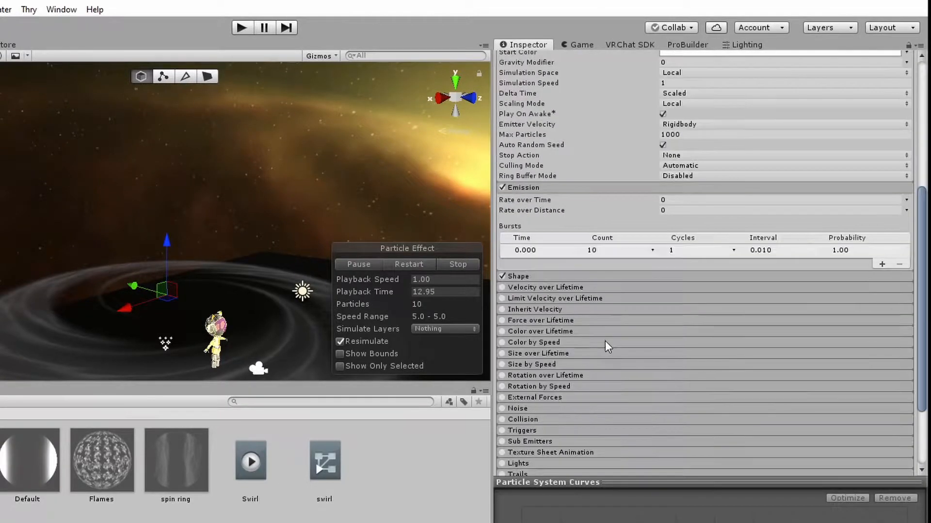
# Set the Shoot lines Render Mode to None and enable the Trails module.
pyautogui.click(563, 395)
pyautogui.click(693, 407)
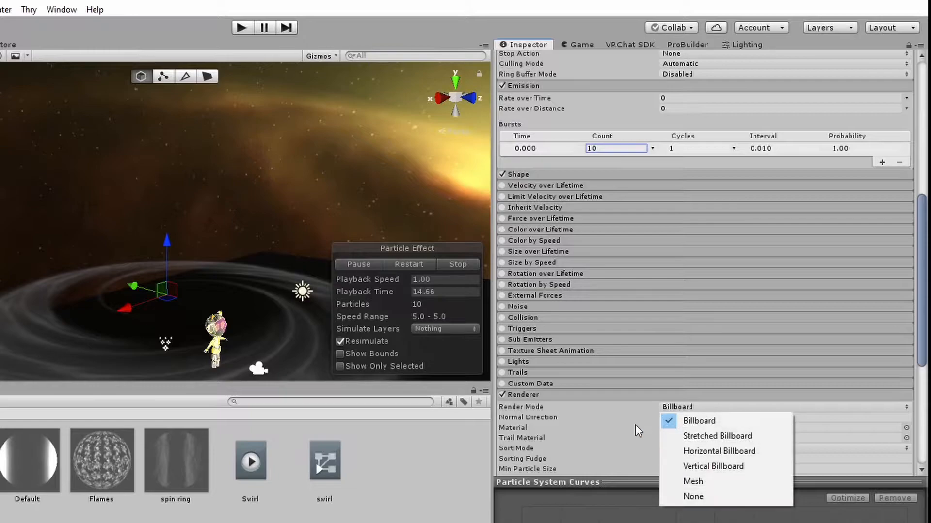
pyautogui.click(693, 498)
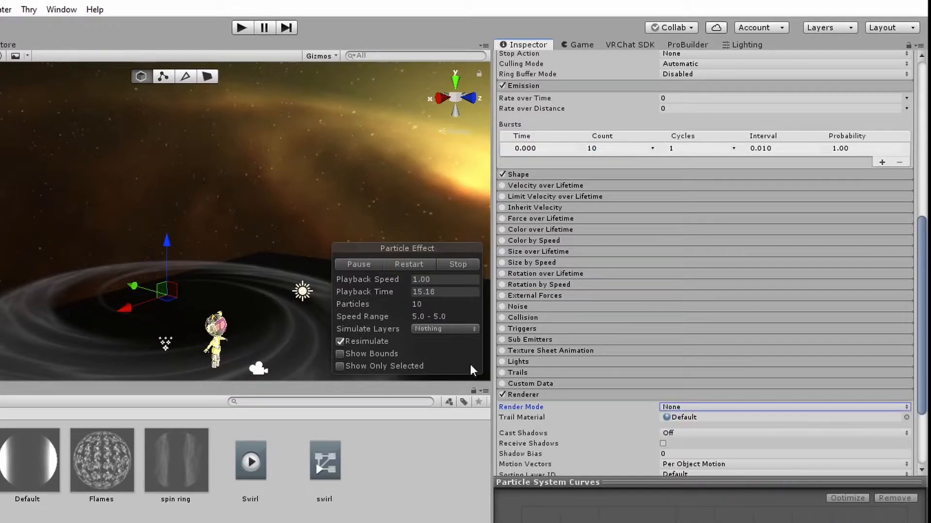
pyautogui.click(501, 373)
pyautogui.click(539, 374)
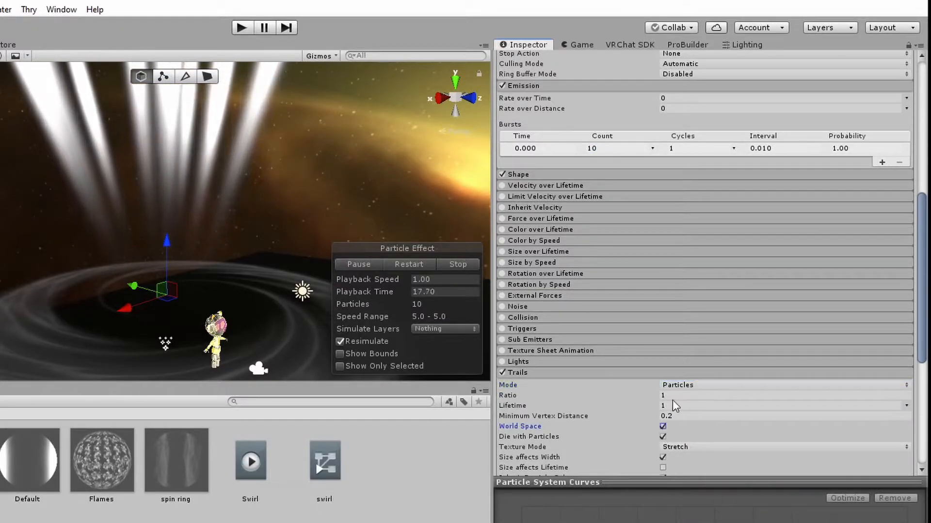
# Set the Shoot lines trails' Minimum Vertex Distance to 0 and Lifetime to 0.3.
pyautogui.click(673, 416)
pyautogui.write('0')
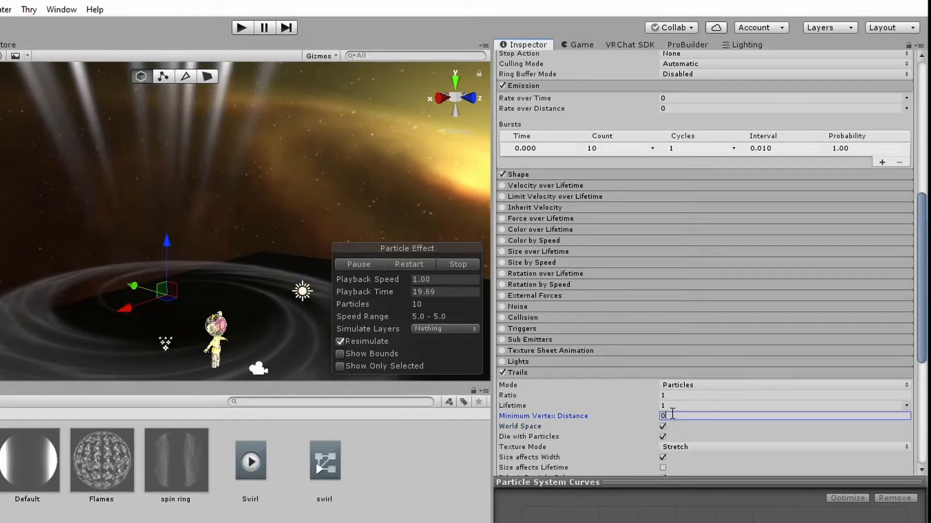
pyautogui.click(686, 405)
pyautogui.write('0')
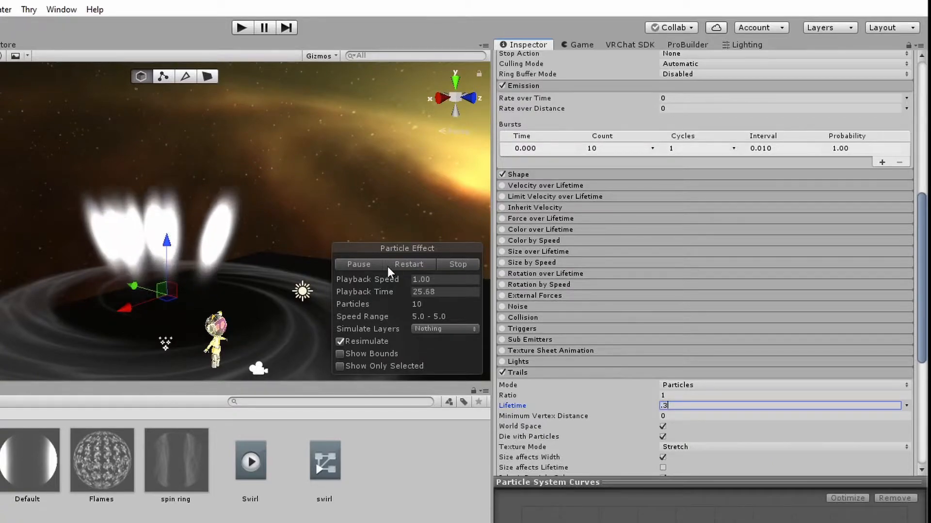
# Thin the Shoot lines trails by setting the particle system's Start Size to 0.3.
pyautogui.scroll(-3, 669, 407)
pyautogui.scroll(10, 671, 406)
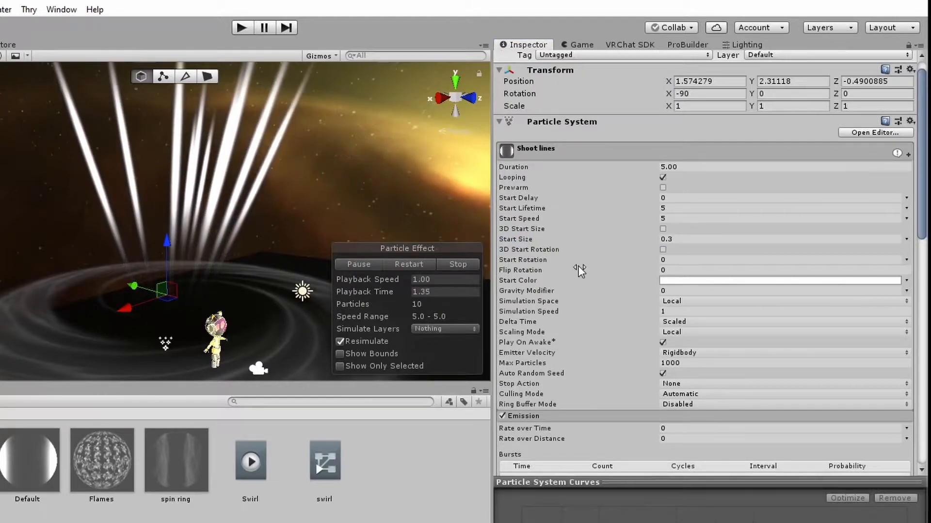
# Enable the Noise module on Shoot lines and set its Strength to 0.8.
pyautogui.scroll(-10, 620, 342)
pyautogui.scroll(10, 600, 318)
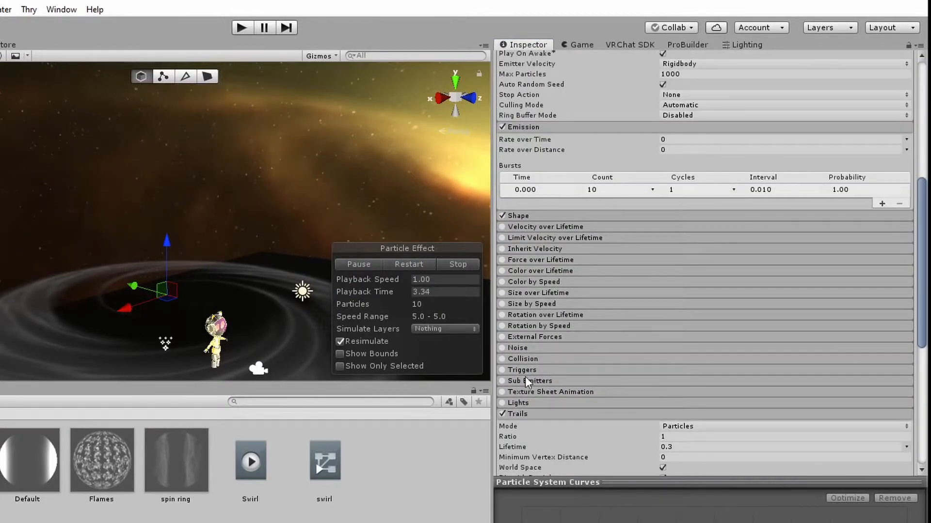
pyautogui.click(536, 346)
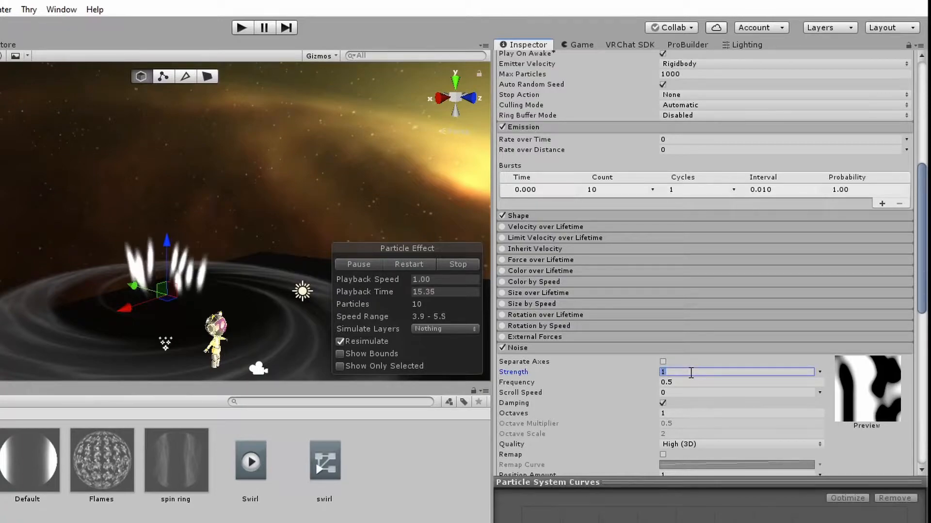
pyautogui.press('BackSpace')
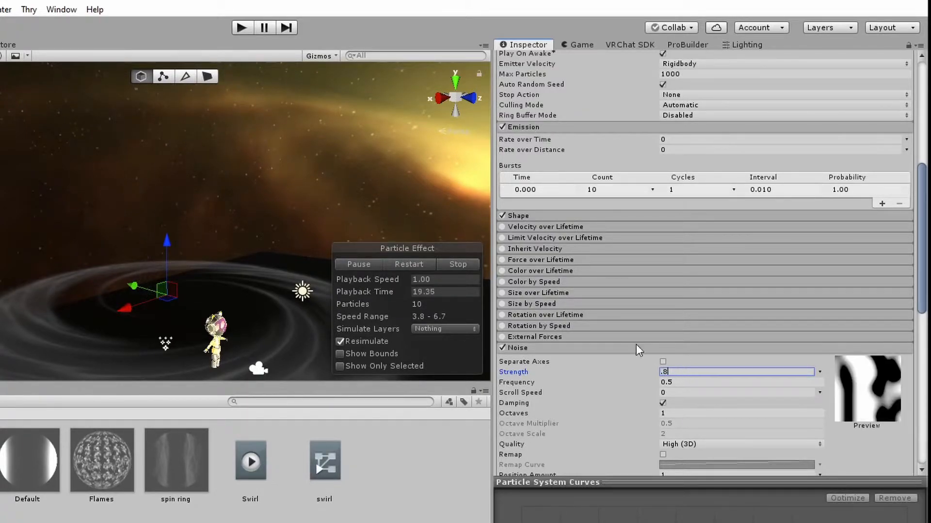
# Set the Shoot lines noise Position Amount to 2 and restart the preview.
pyautogui.scroll(-5, 667, 421)
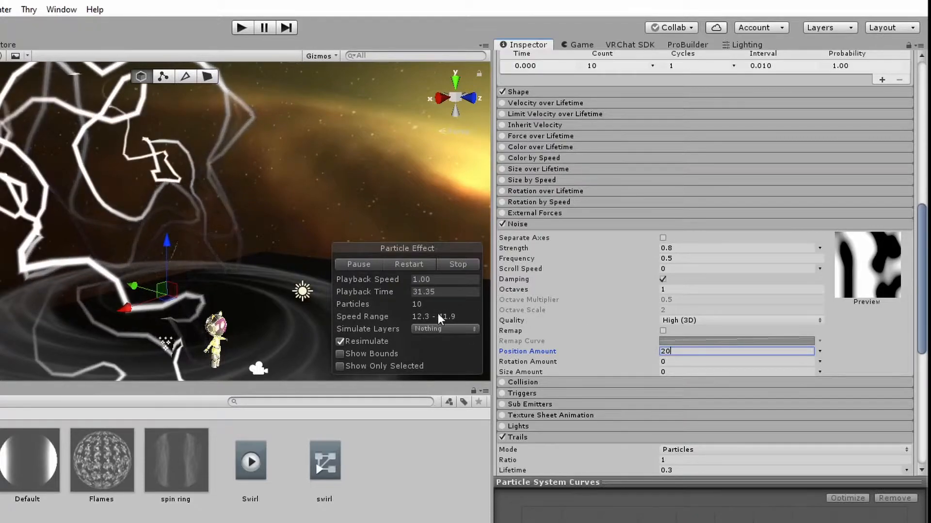
pyautogui.press('BackSpace')
pyautogui.click(411, 261)
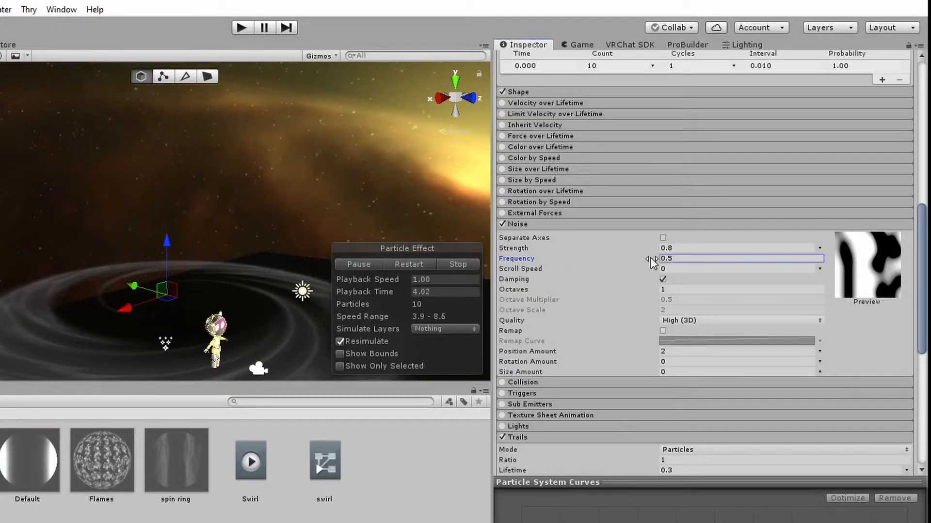
# Set the Shoot lines noise Frequency to 0.5 and its Strength to 0.3.
pyautogui.click(688, 259)
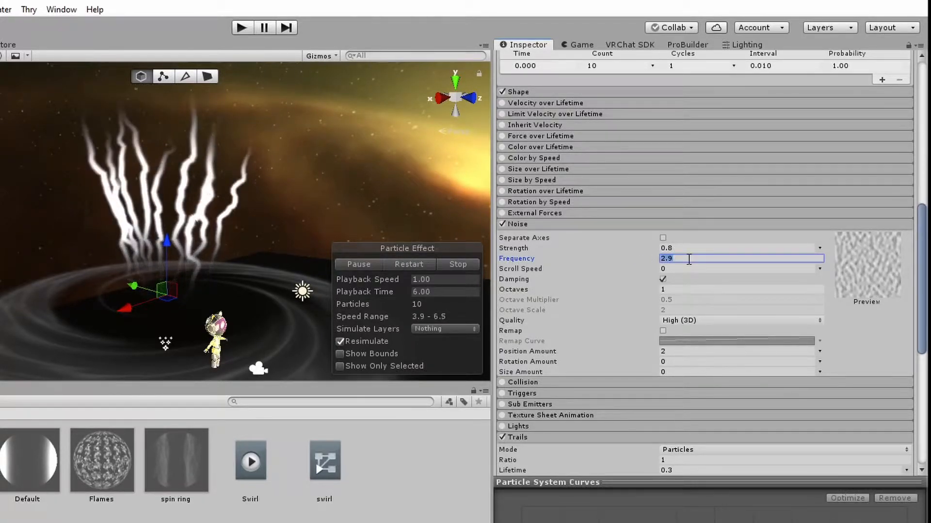
pyautogui.write('.2')
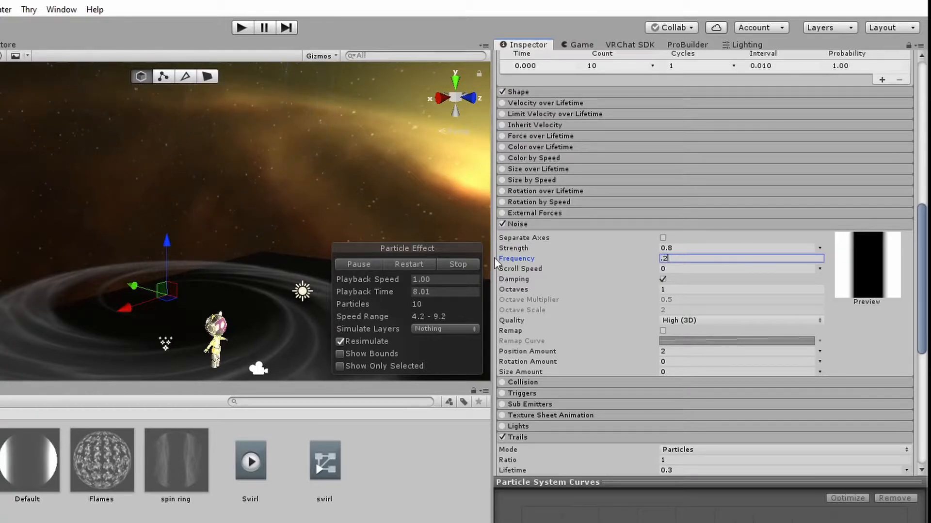
pyautogui.click(422, 265)
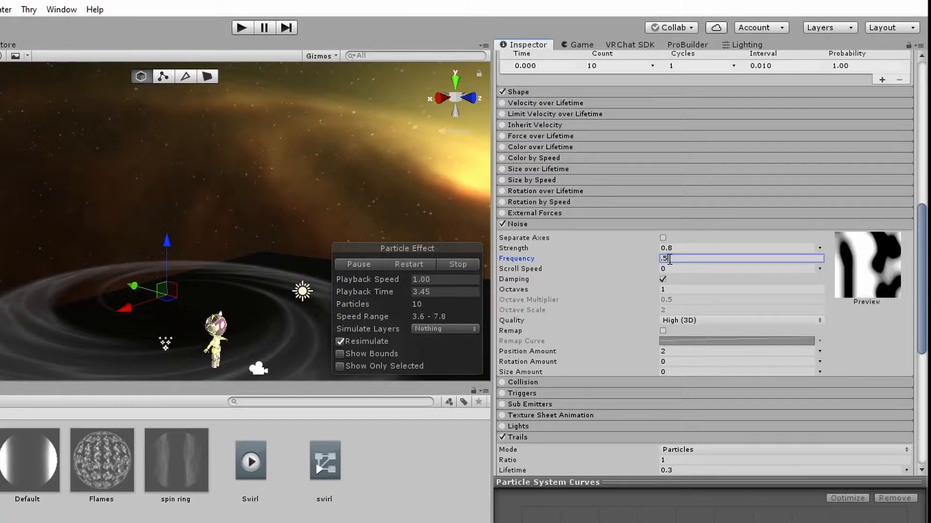
pyautogui.write('.3')
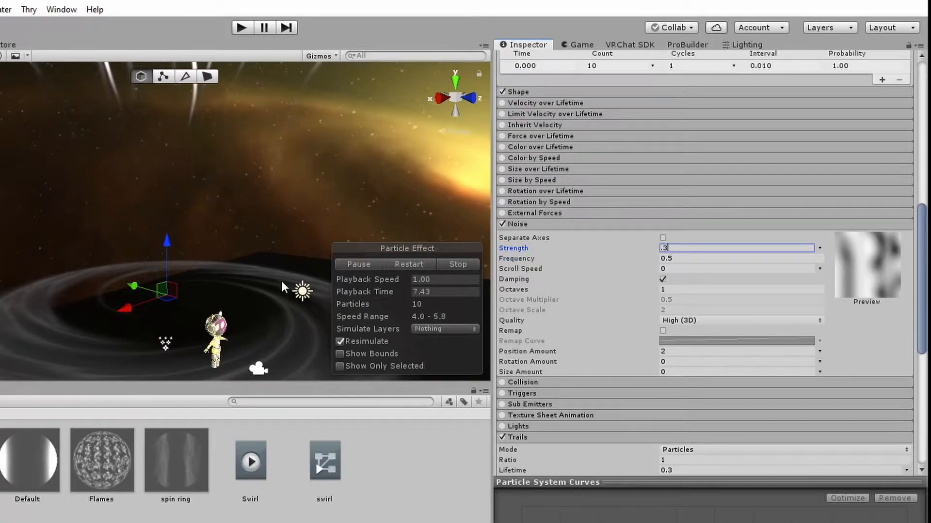
# Widen the Shoot lines emission cone to an angle of about 71 degrees and restart the preview.
pyautogui.scroll(5, 562, 179)
pyautogui.click(560, 174)
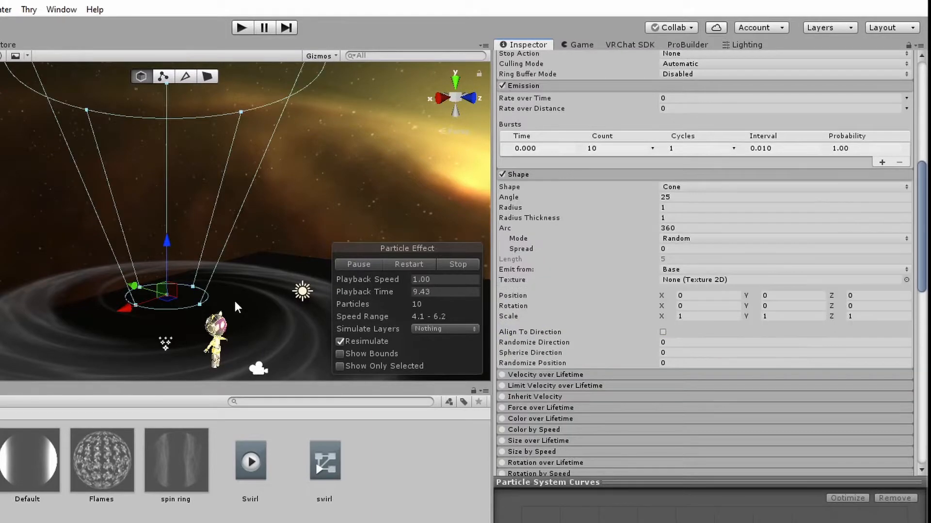
pyautogui.moveTo(242, 114); pyautogui.dragTo(435, 190)
pyautogui.click(405, 266)
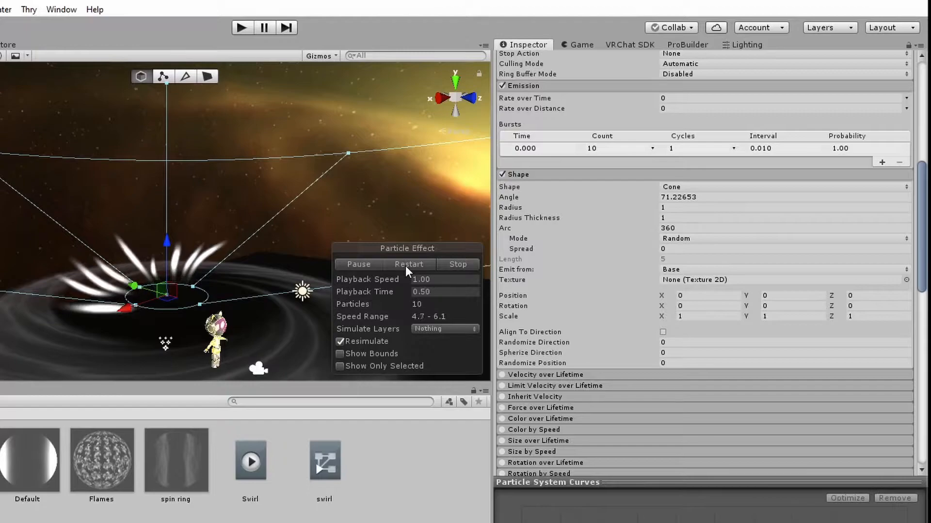
# Set the arc Mode of the Shoot lines cone shape to Burst Spread.
pyautogui.scroll(5, 647, 161)
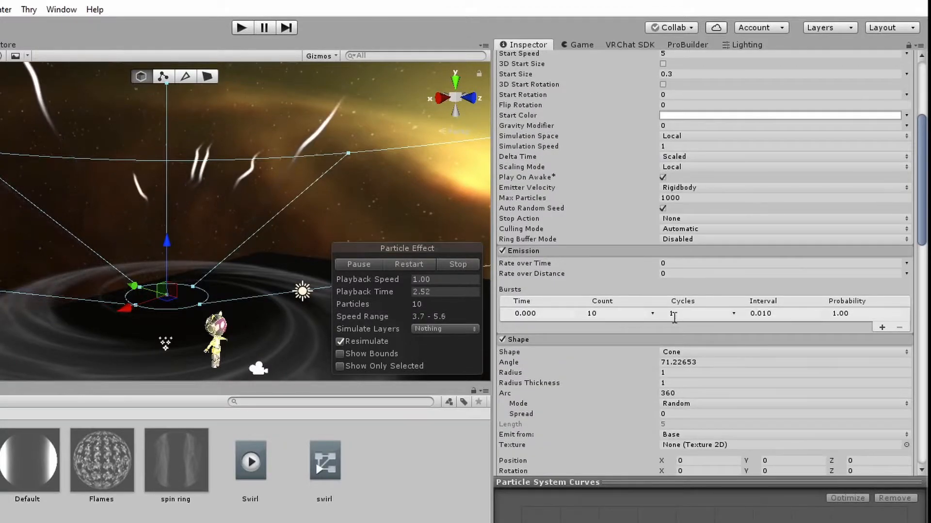
pyautogui.scroll(-1, 696, 423)
pyautogui.click(675, 363)
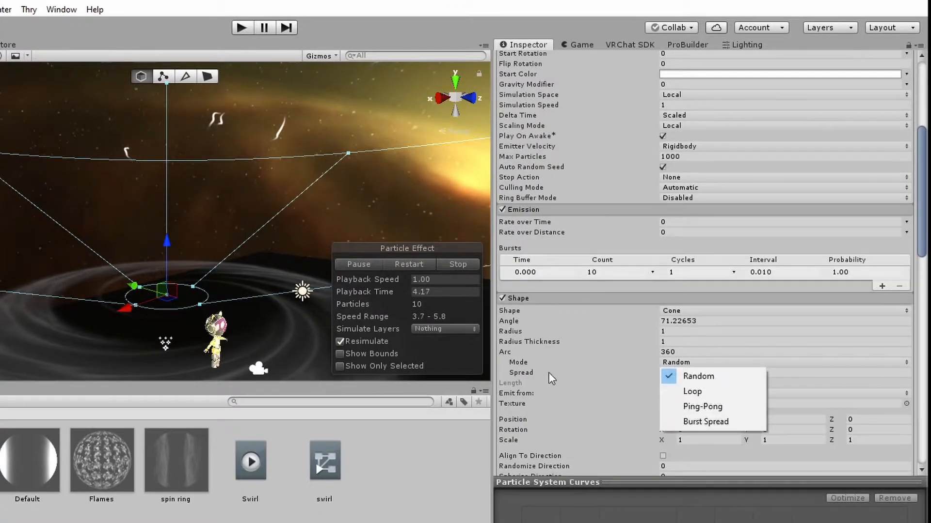
pyautogui.click(696, 421)
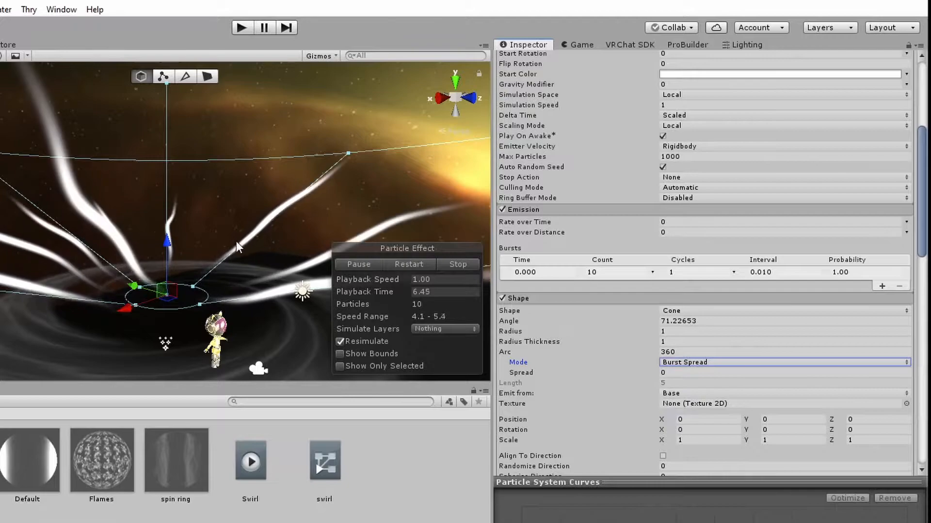
pyautogui.scroll(-2, 233, 240)
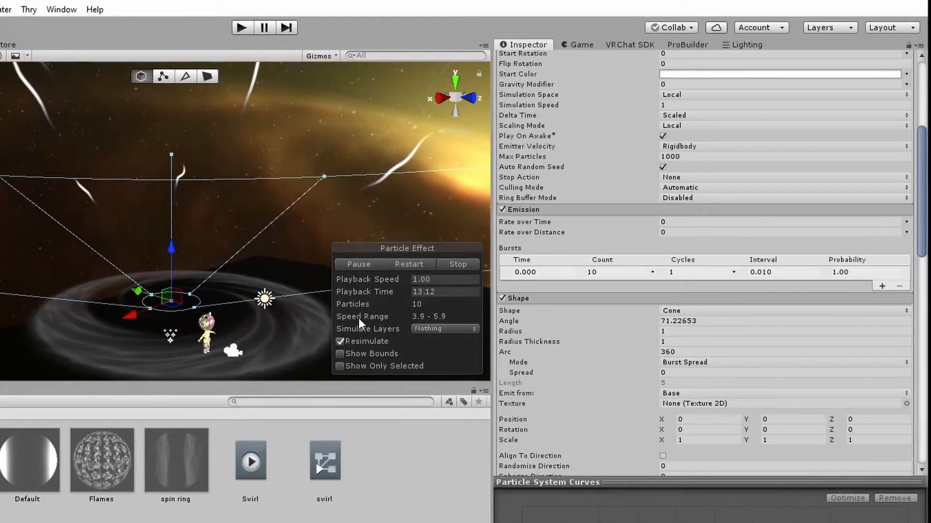
# Set the Shoot lines noise Position Amount to 4 and Frequency to 0.3.
pyautogui.scroll(-10, 608, 379)
pyautogui.scroll(-4, 608, 379)
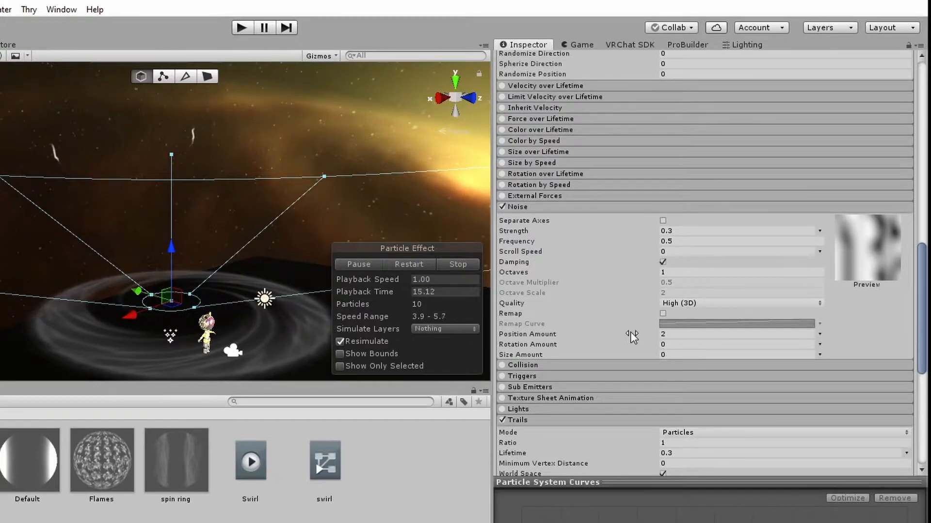
pyautogui.moveTo(637, 338); pyautogui.dragTo(701, 338)
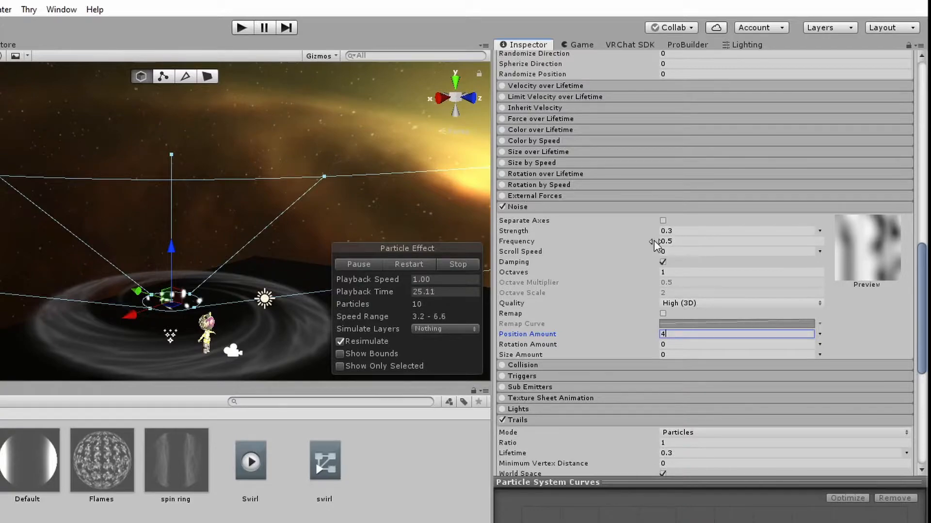
pyautogui.moveTo(654, 245); pyautogui.dragTo(665, 243)
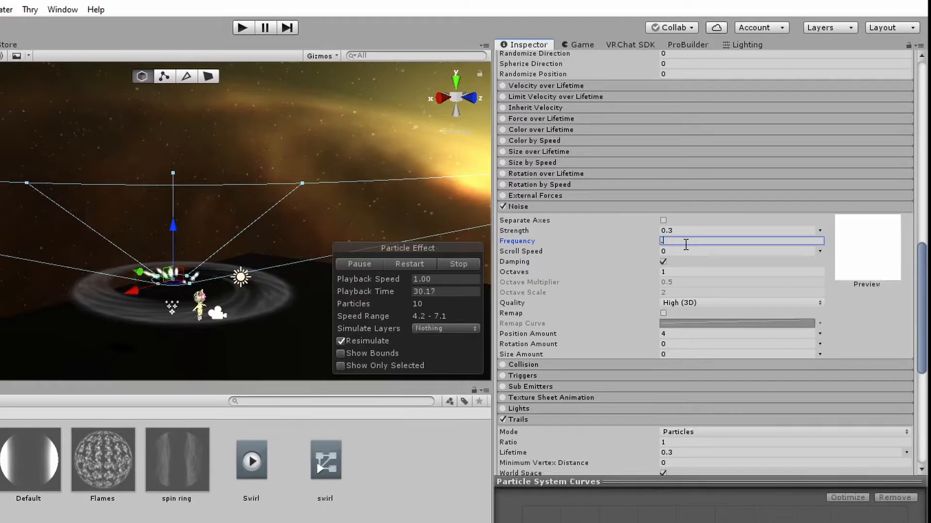
pyautogui.moveTo(190, 261); pyautogui.dragTo(189, 304, button='middle')
# Enable Color over Lifetime on Shoot lines with a white gradient that is transparent at both ends.
pyautogui.scroll(5, 593, 249)
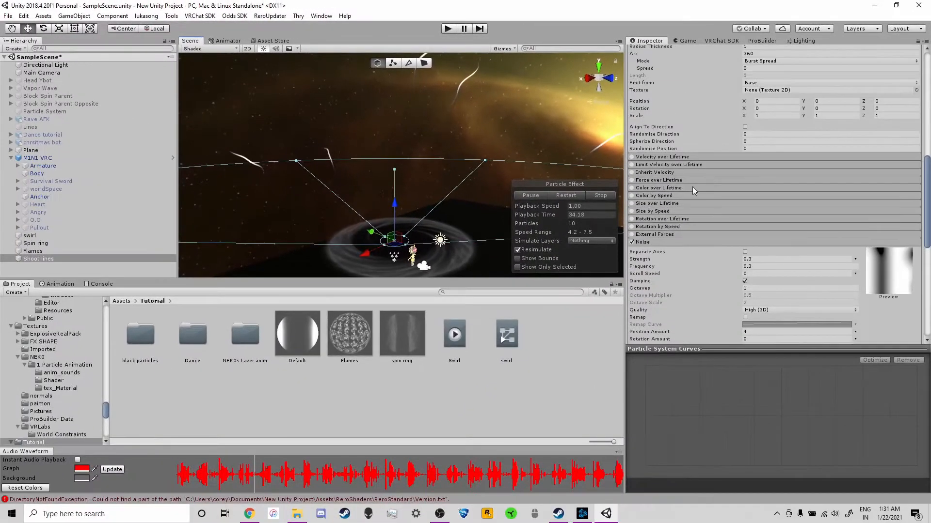
pyautogui.click(631, 188)
pyautogui.click(749, 196)
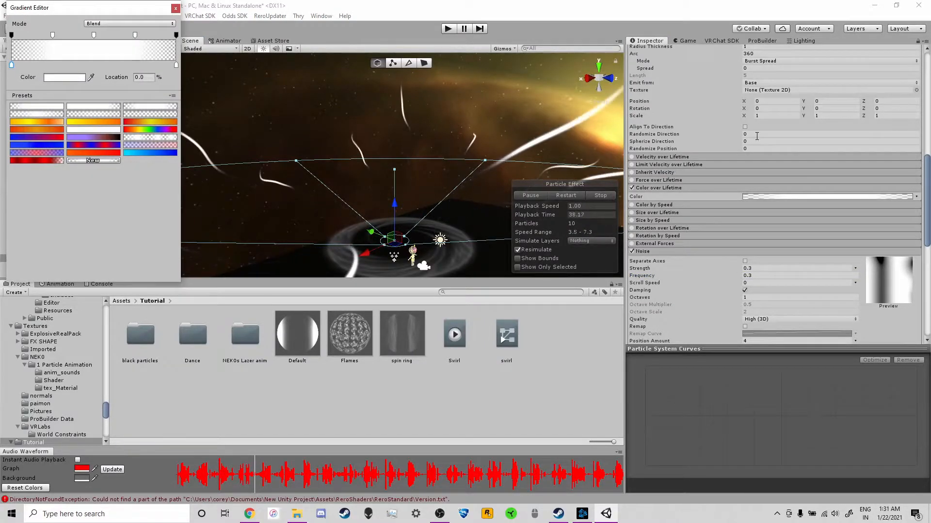
# Set the Shoot lines Start Lifetime to 2 and restart the preview.
pyautogui.scroll(5, 756, 136)
pyautogui.scroll(10, 675, 149)
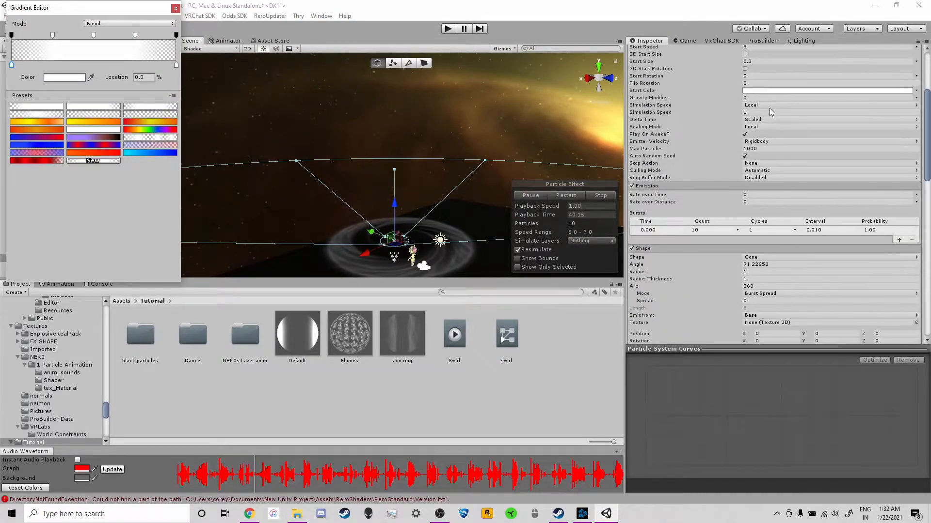
pyautogui.click(761, 99)
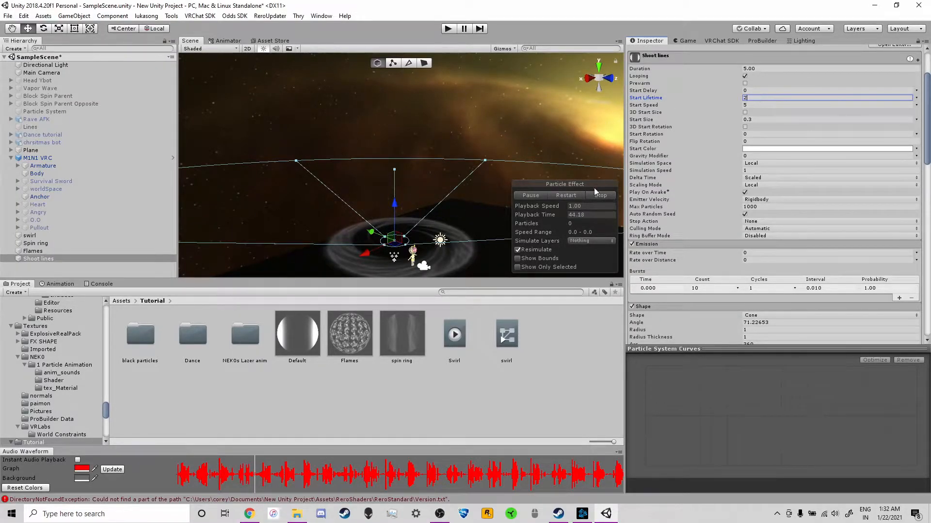
pyautogui.click(567, 194)
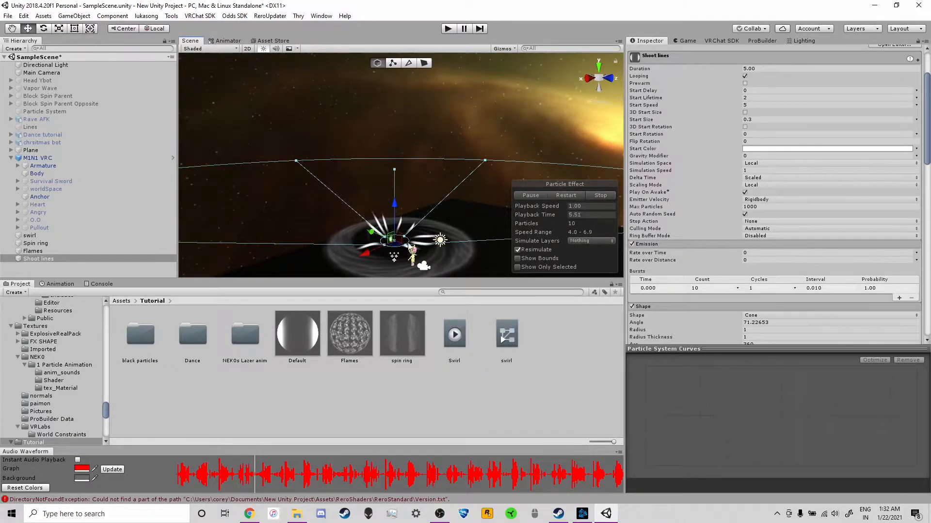
pyautogui.scroll(3, 415, 242)
pyautogui.moveTo(415, 233); pyautogui.dragTo(420, 175, button='middle')
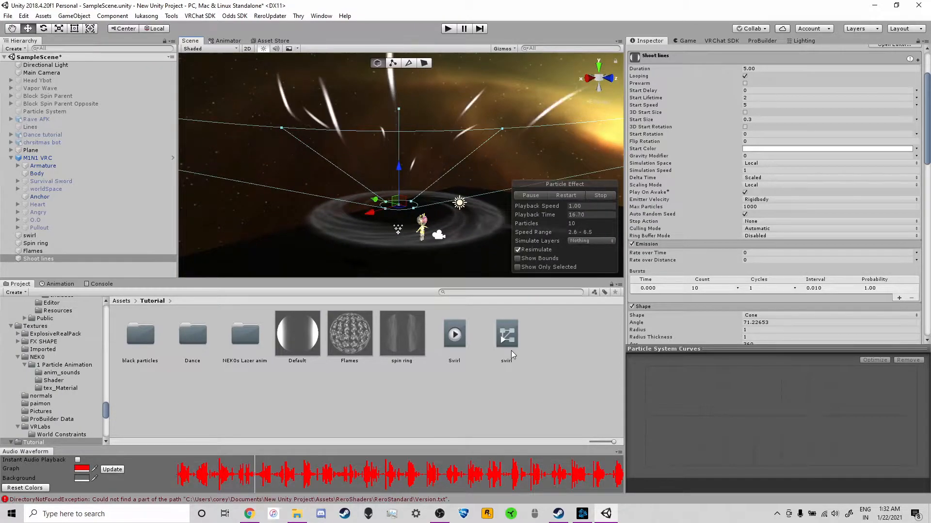
# Create a new particle system at the scene's top level below Shoot lines.
pyautogui.rightClick(46, 266)
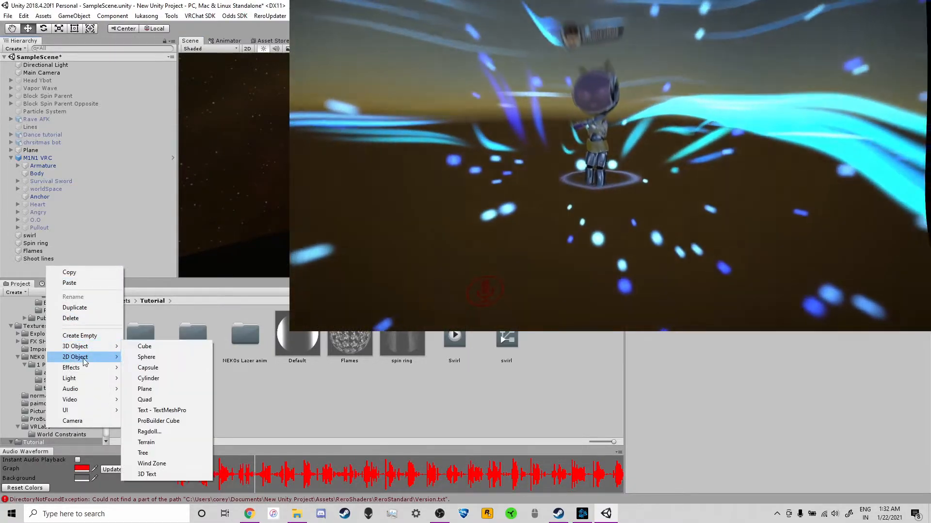
pyautogui.moveTo(83, 368)
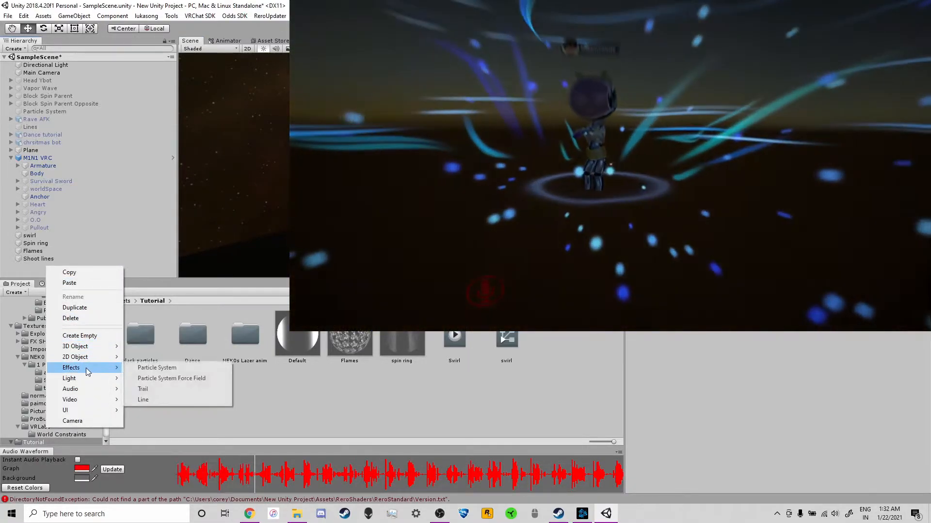
pyautogui.click(147, 368)
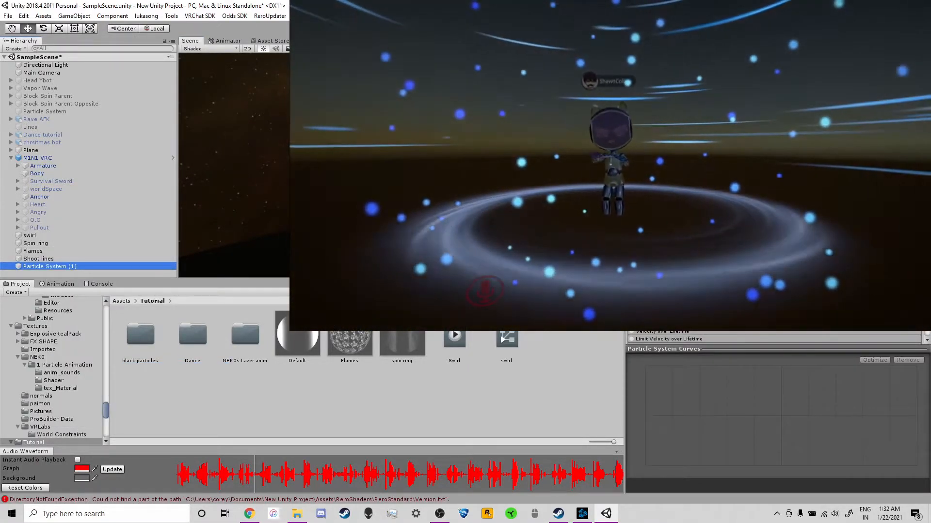
# Change the new particle system's shape to a Sphere with a radius of about 8.1 and set Start Speed to 0.
pyautogui.click(650, 324)
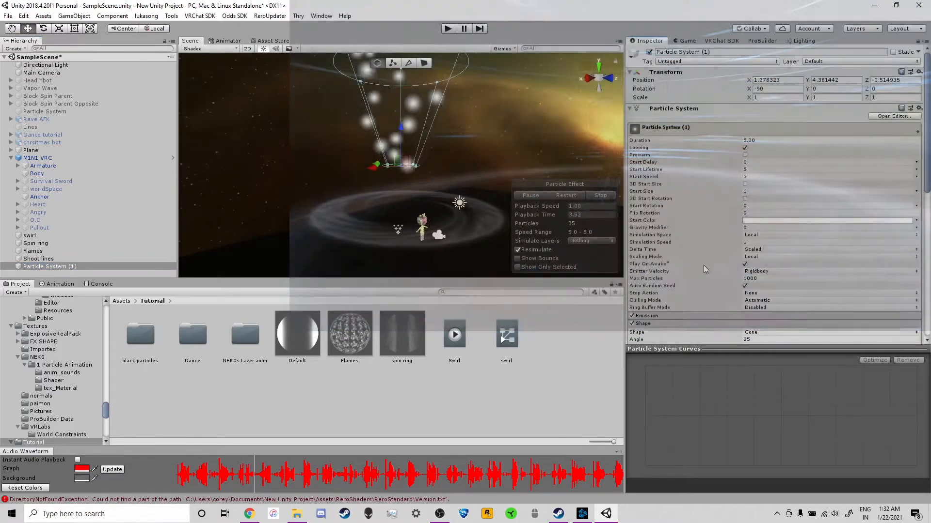
pyautogui.scroll(-2, 703, 265)
pyautogui.click(747, 275)
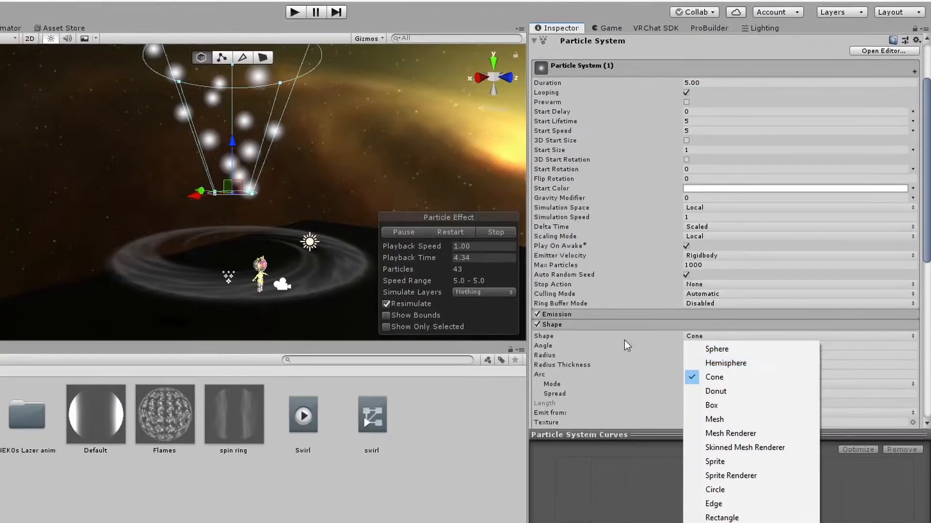
pyautogui.click(720, 350)
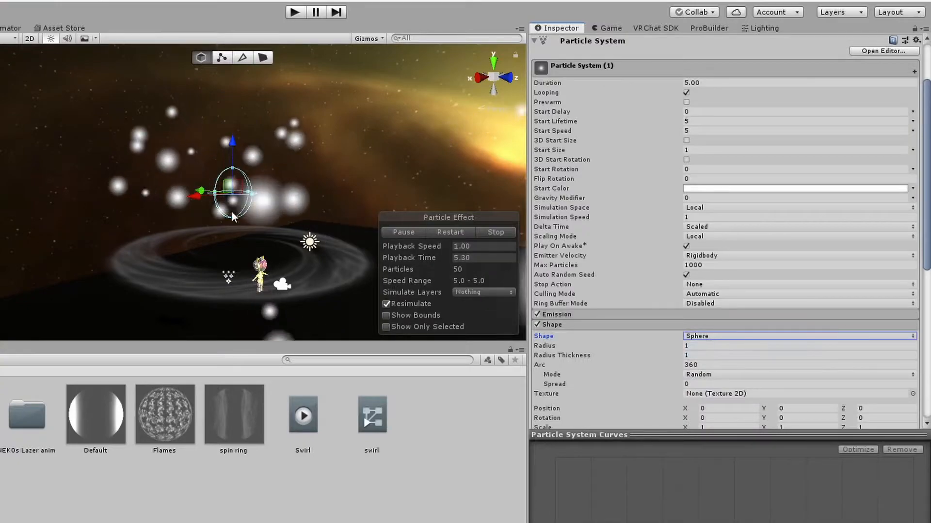
pyautogui.moveTo(233, 222); pyautogui.dragTo(499, 395)
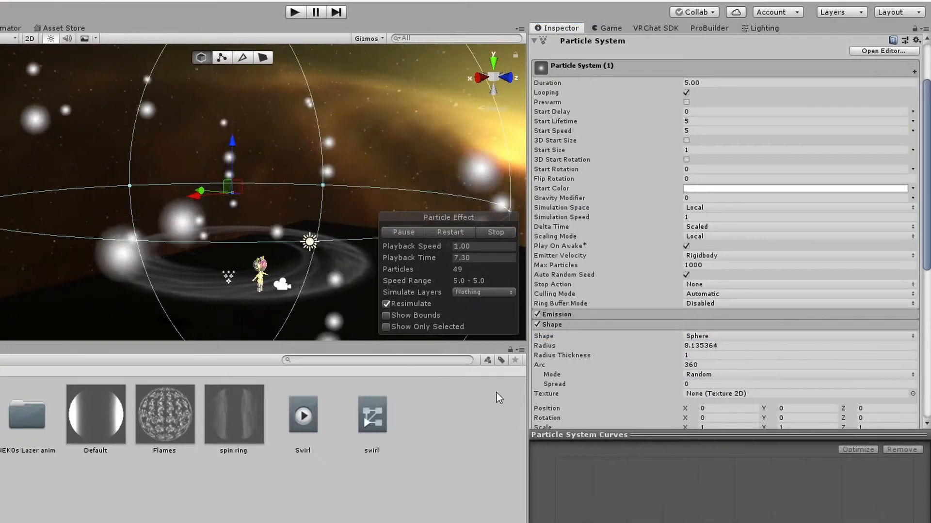
pyautogui.click(729, 131)
pyautogui.write('0')
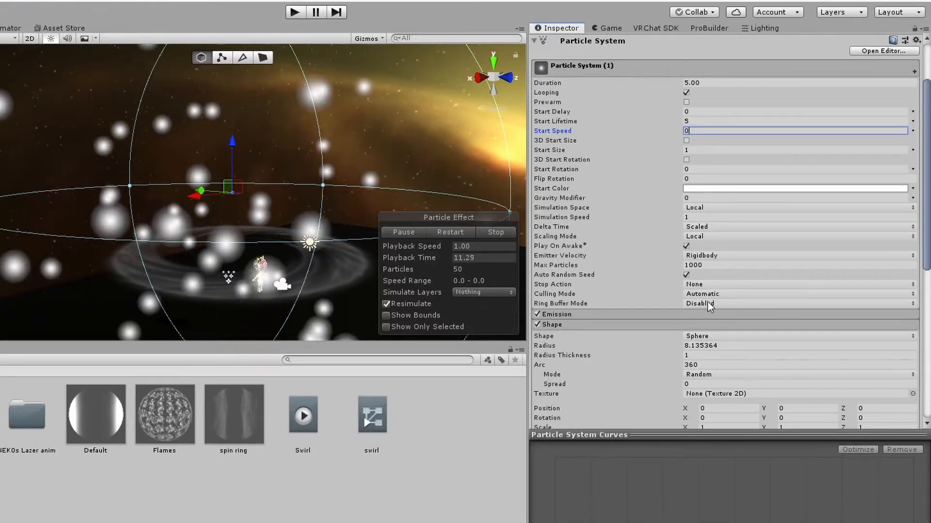
# Set the new particle system's emission Rate over Time to 0 and add a burst of 40 particles.
pyautogui.click(692, 315)
pyautogui.write('0')
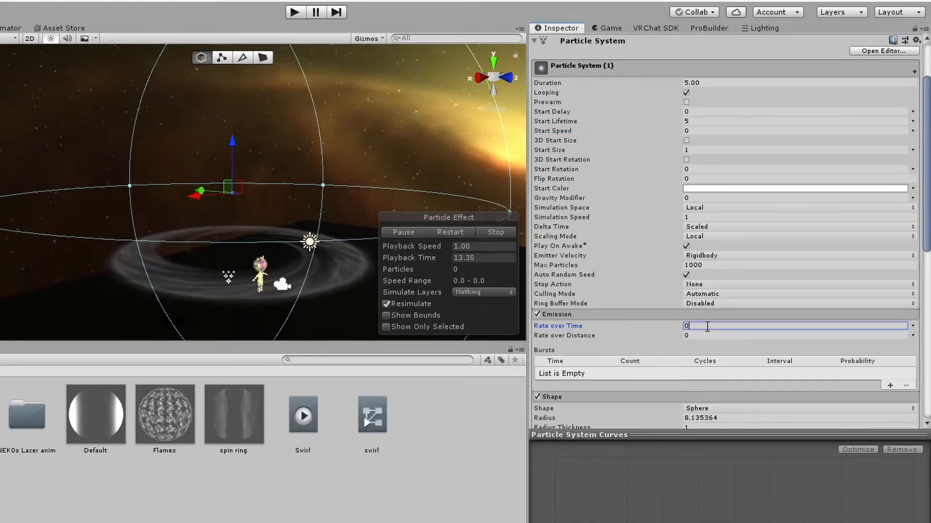
pyautogui.click(890, 386)
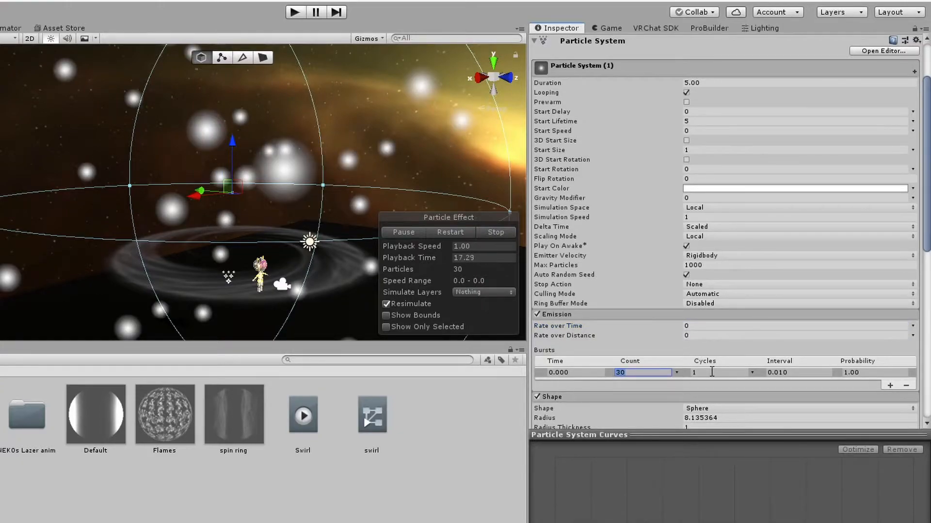
pyautogui.write('40')
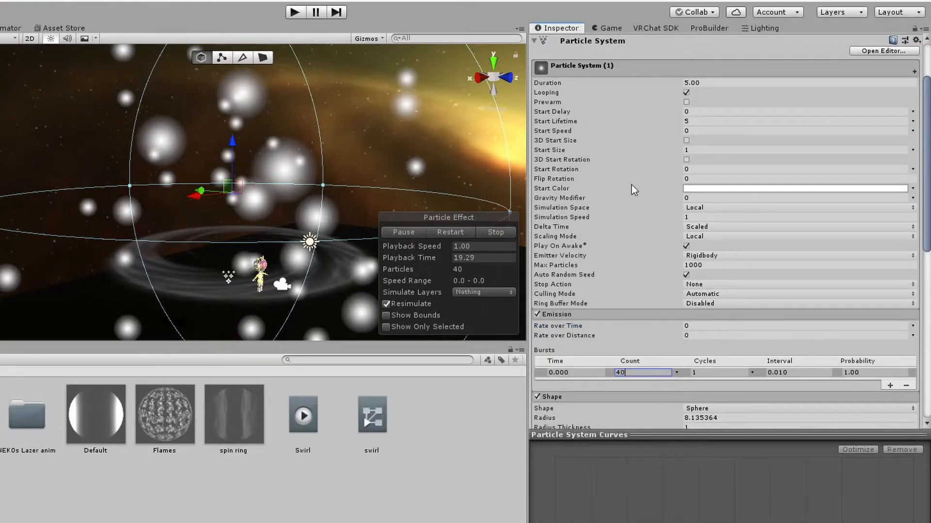
# Enable Color over Lifetime on the new sphere particles with a white gradient that fades in and out.
pyautogui.scroll(-10, 624, 266)
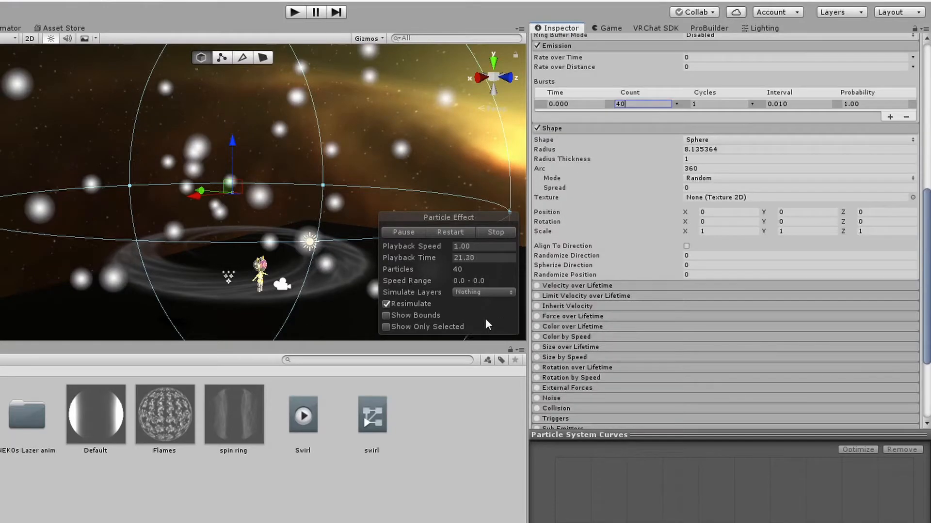
pyautogui.click(595, 328)
pyautogui.click(703, 338)
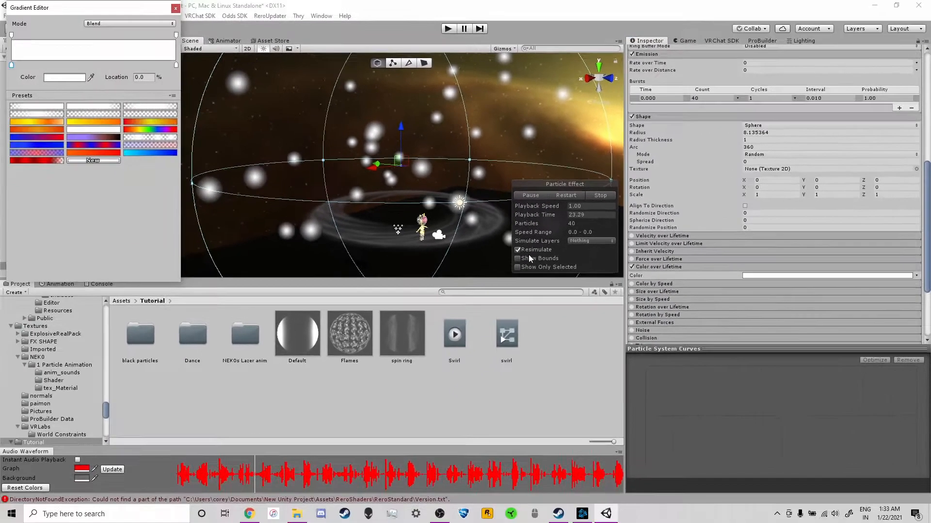
pyautogui.click(174, 136)
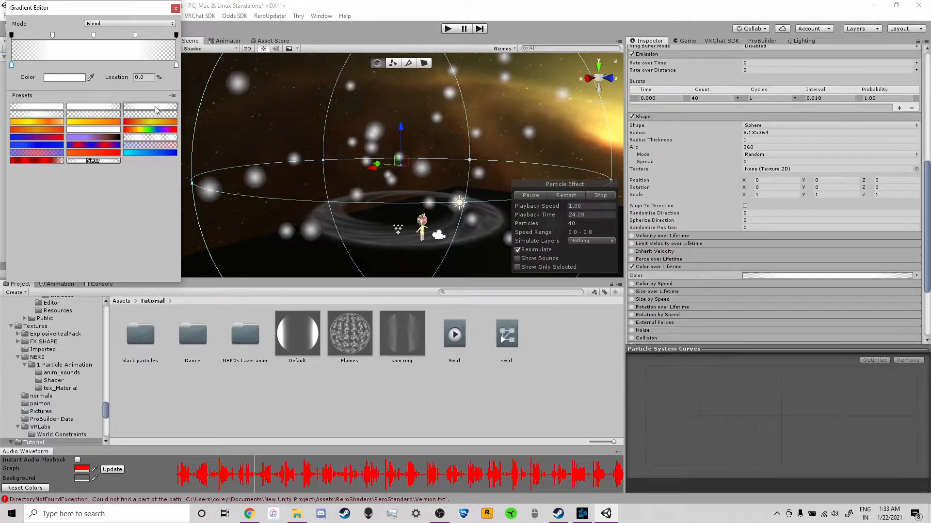
pyautogui.click(176, 8)
# Set the Duration of the new sphere particle system to 10.
pyautogui.scroll(10, 724, 176)
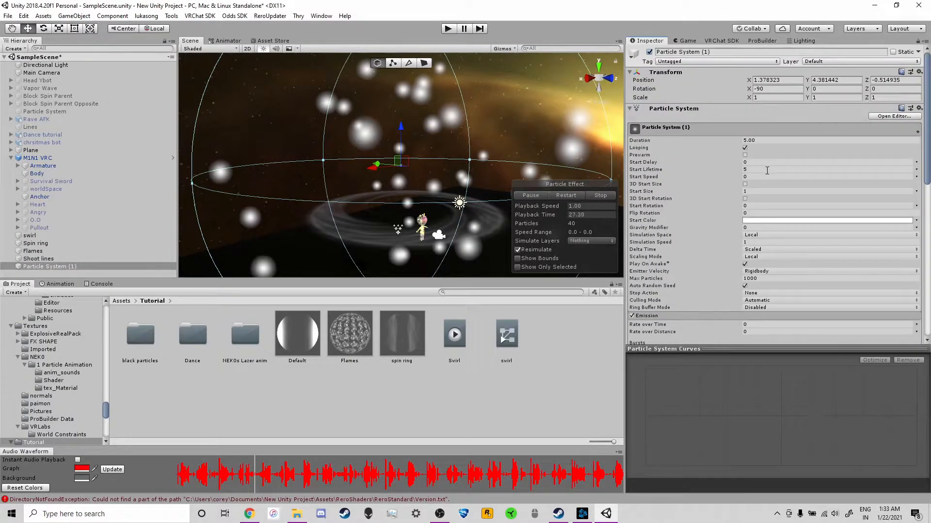
pyautogui.click(763, 140)
pyautogui.write('10')
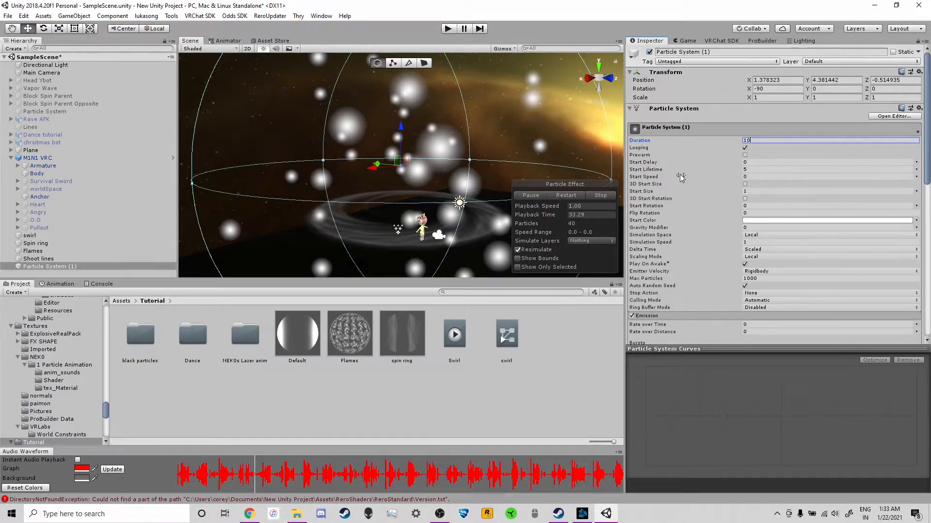
# Set the sphere particle system's Start Lifetime to 2 and restart its preview.
pyautogui.scroll(-3, 429, 189)
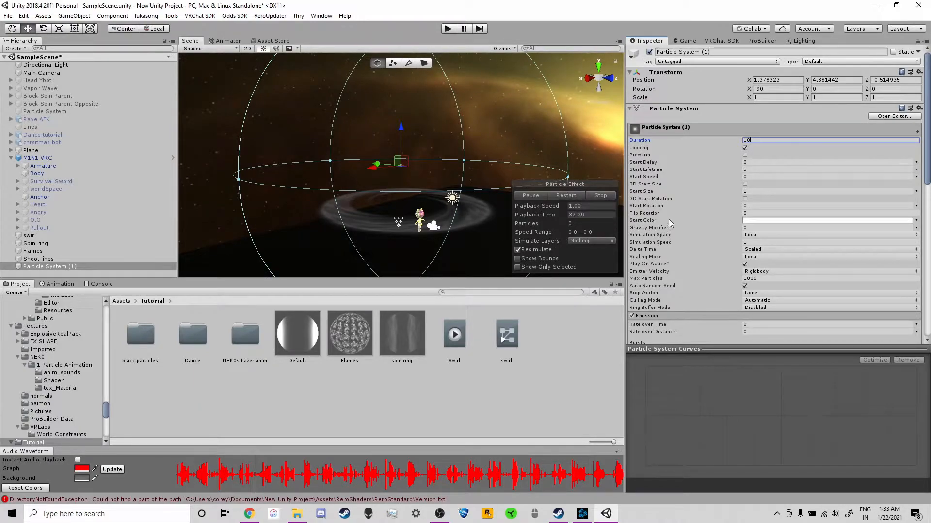
pyautogui.scroll(3, 435, 206)
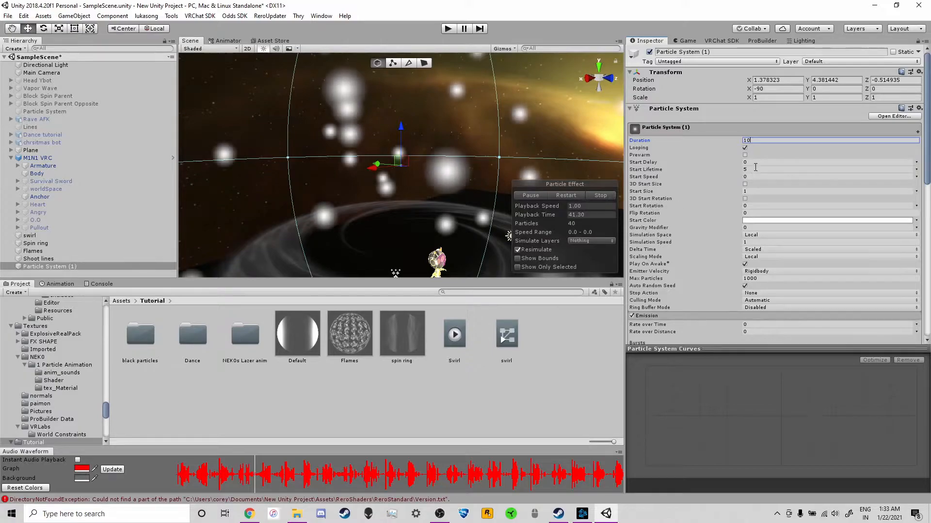
pyautogui.write('2')
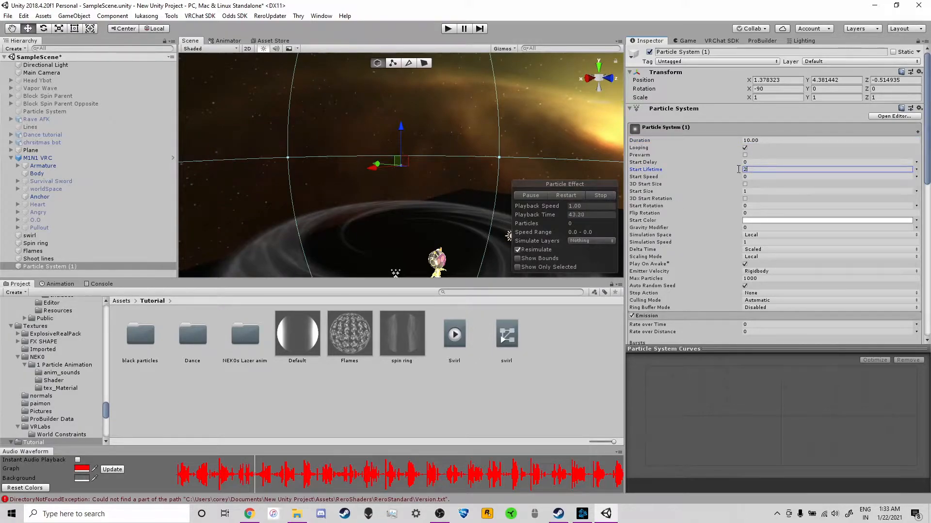
pyautogui.click(566, 195)
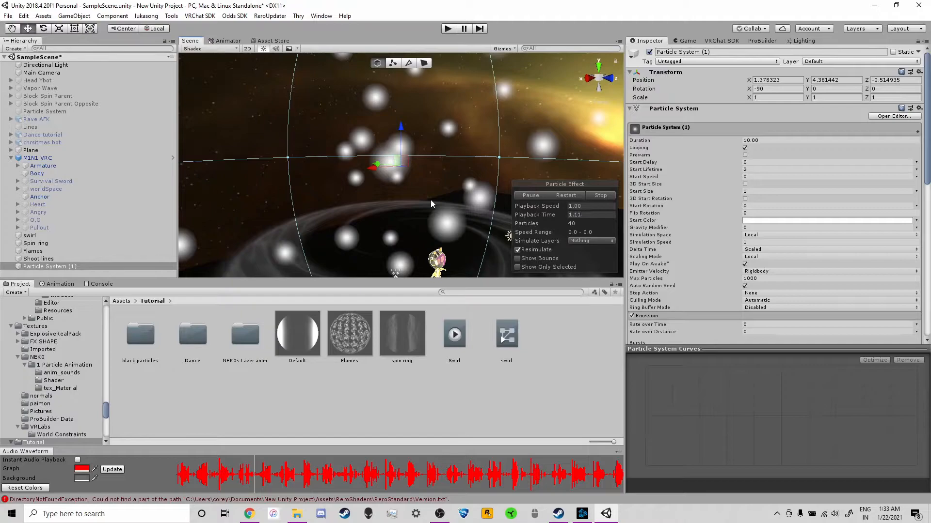
pyautogui.scroll(-3, 431, 200)
pyautogui.moveTo(416, 162); pyautogui.dragTo(414, 118, button='middle')
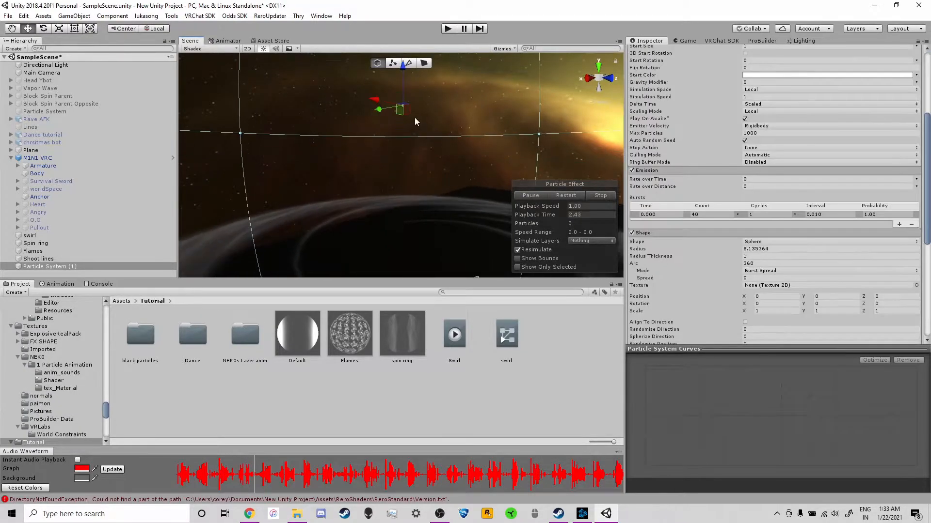
# Make the sphere particles' Start Size random between 0.2 and 0.9.
pyautogui.scroll(4, 784, 94)
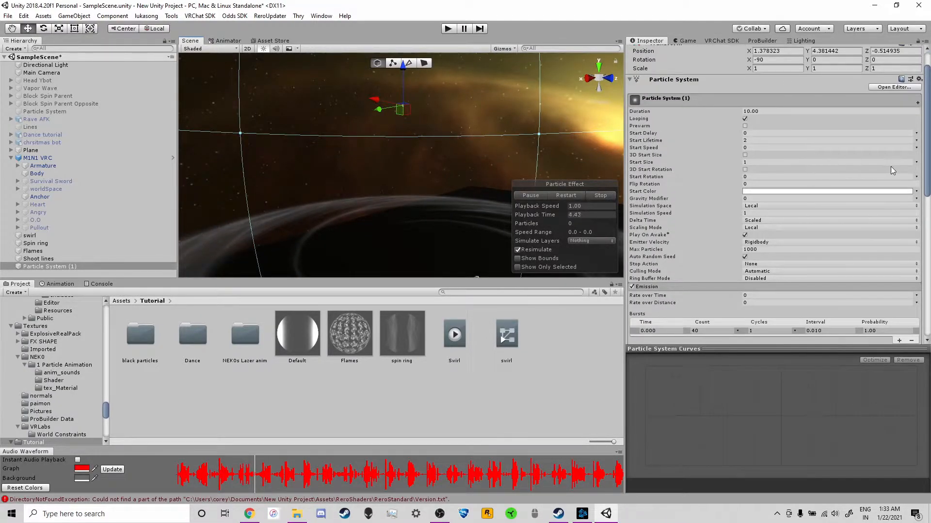
pyautogui.click(916, 163)
pyautogui.write('.9')
pyautogui.scroll(-4, 476, 147)
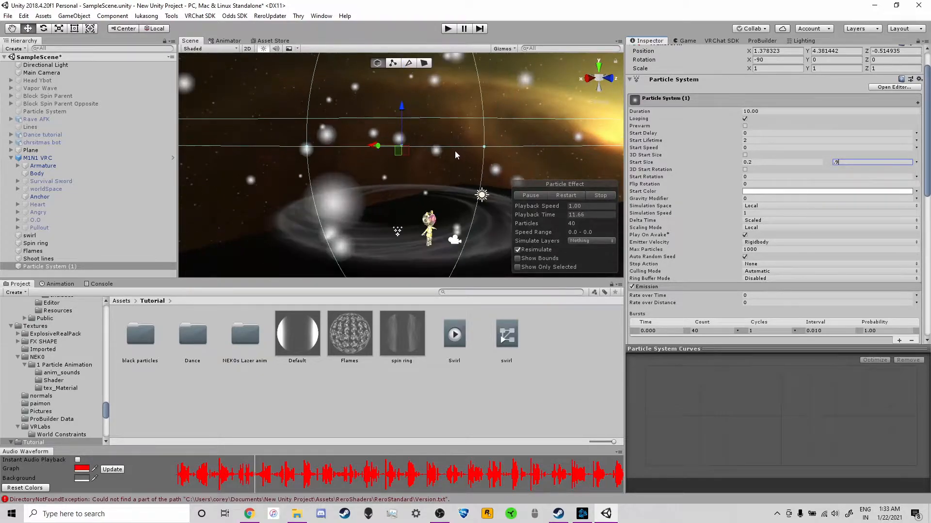
pyautogui.scroll(-1, 449, 152)
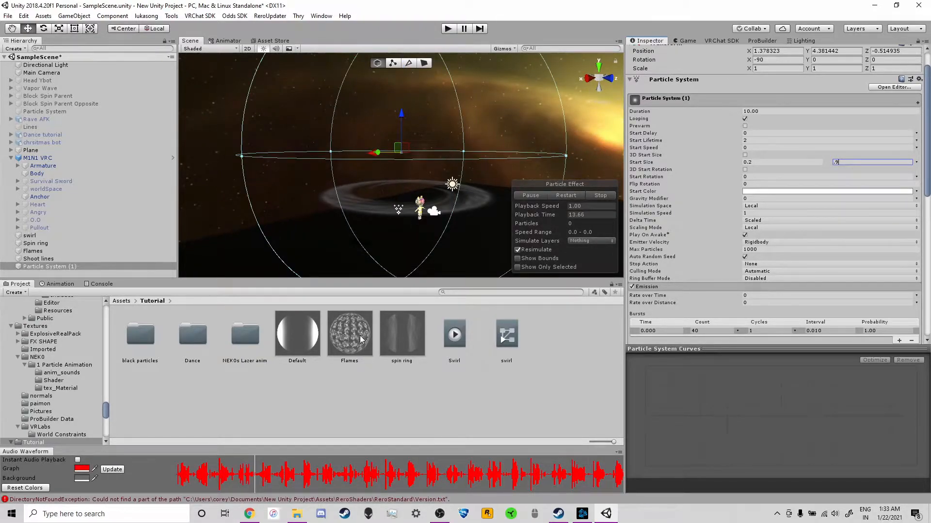
# Delete the swirl, Spin ring, Flames, Shoot lines and Particle System (1) objects from the scene.
pyautogui.scroll(5, 409, 229)
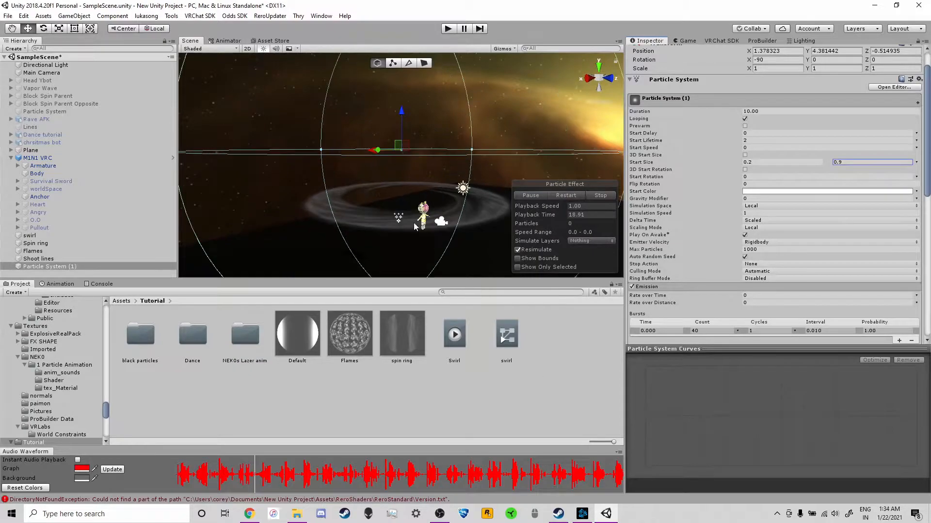
pyautogui.moveTo(439, 208); pyautogui.dragTo(434, 164, button='middle')
pyautogui.scroll(6, 386, 231)
pyautogui.moveTo(368, 212); pyautogui.dragTo(439, 123, button='middle')
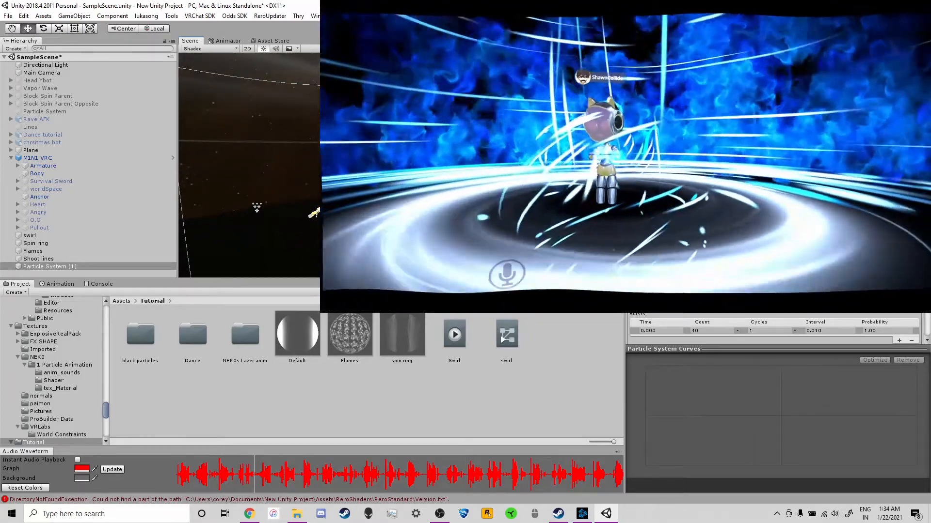
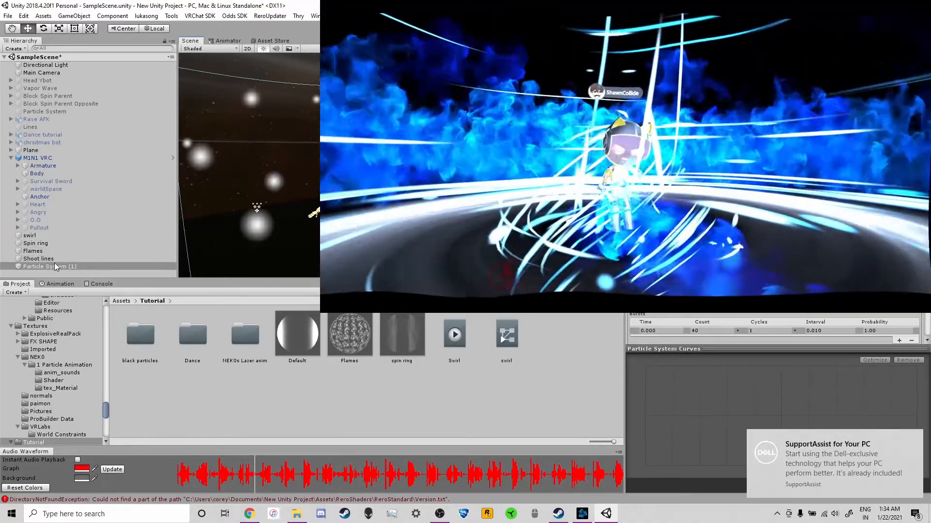
pyautogui.keyDown('shift'); pyautogui.click(49, 236); pyautogui.keyUp('shift')
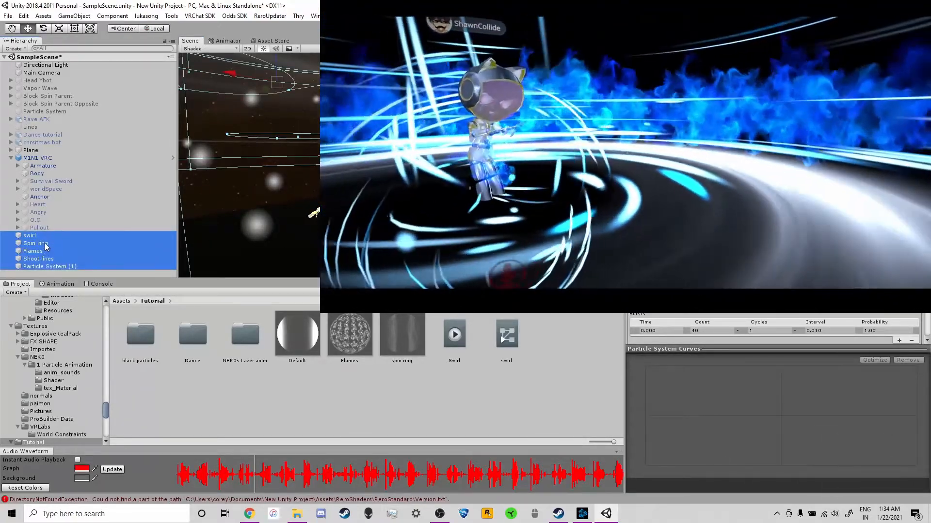
pyautogui.press('Delete')
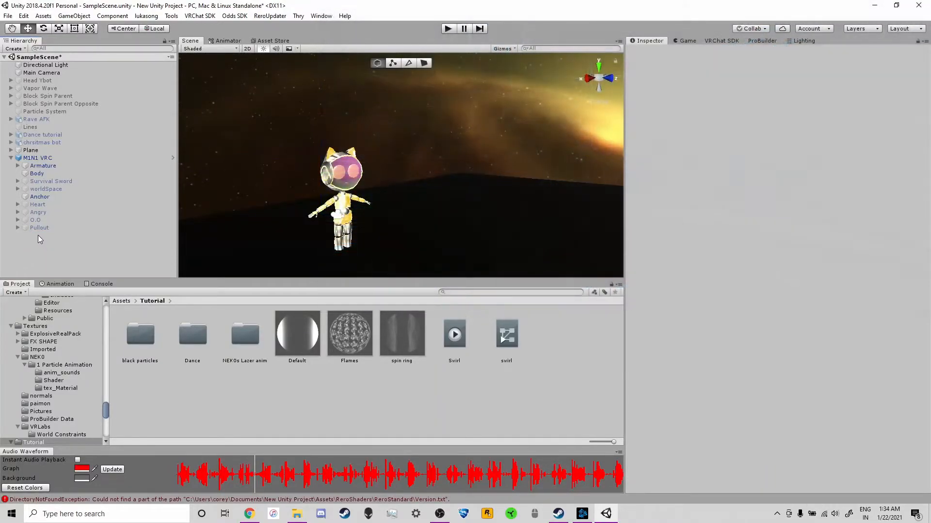
# Create a new particle system in the scene hierarchy and select it.
pyautogui.rightClick(60, 255)
pyautogui.moveTo(97, 360)
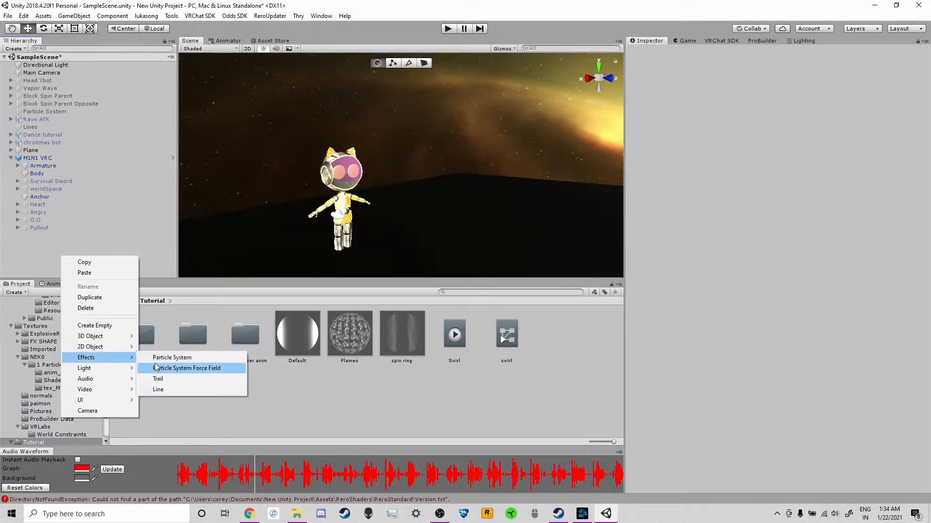
pyautogui.click(167, 361)
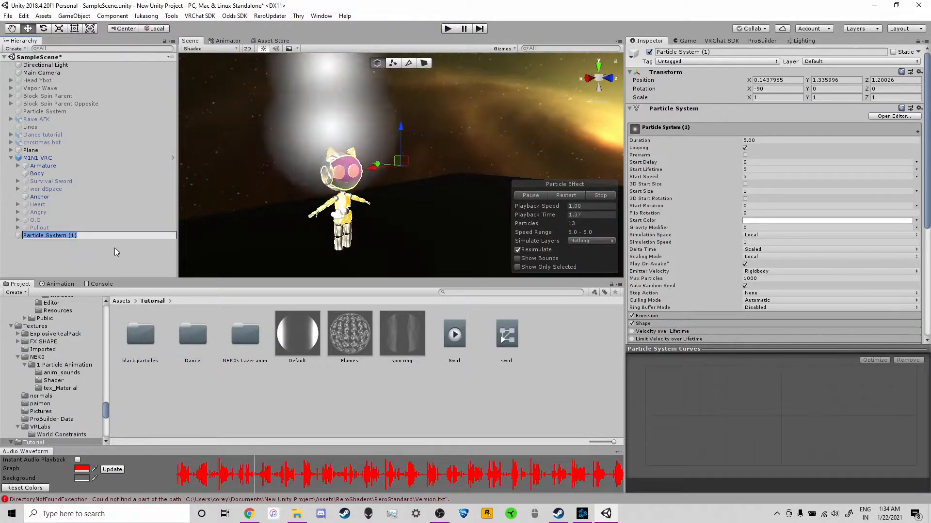
pyautogui.click(79, 256)
pyautogui.click(99, 235)
# Change the new particle system's emission shape to a Circle and set the shape's X rotation to 90.
pyautogui.scroll(-5, 705, 304)
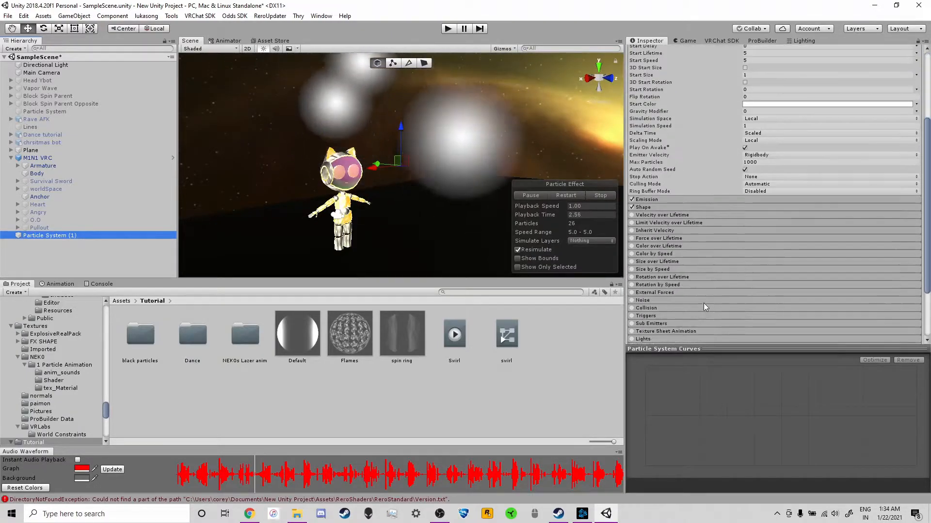
pyautogui.click(645, 178)
pyautogui.click(756, 187)
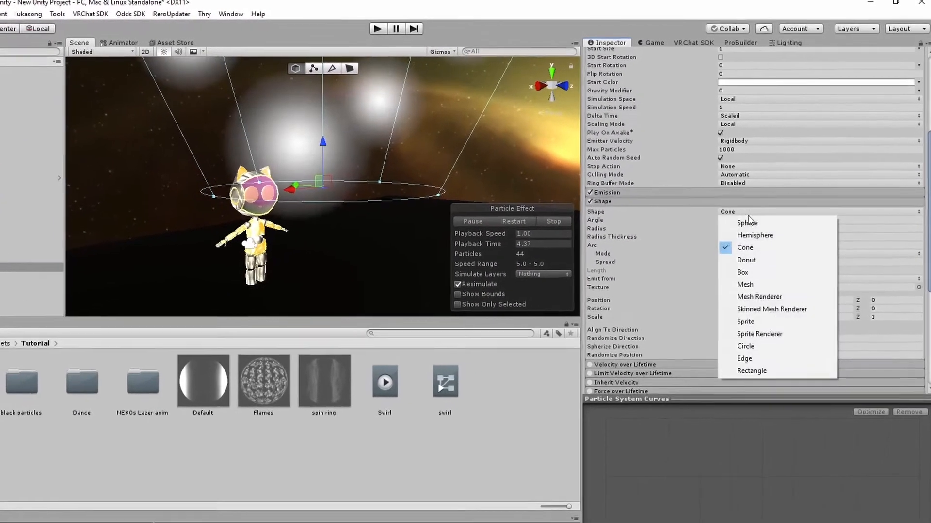
pyautogui.click(756, 304)
pyautogui.scroll(5, 814, 187)
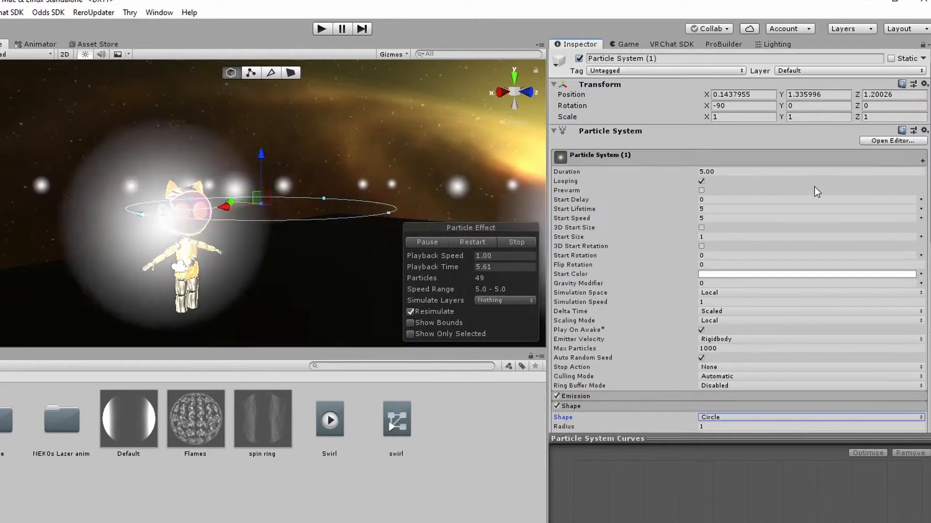
pyautogui.scroll(-5, 747, 358)
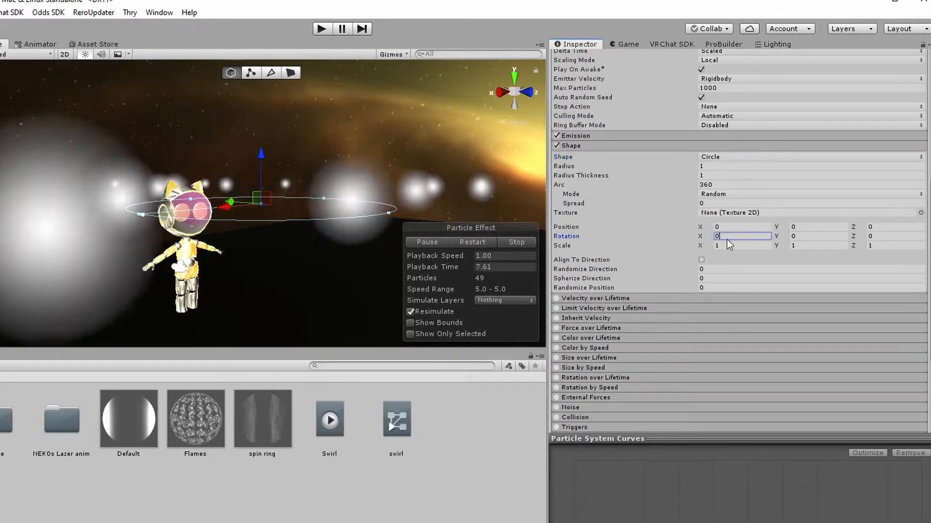
pyautogui.click(729, 236)
pyautogui.write('90')
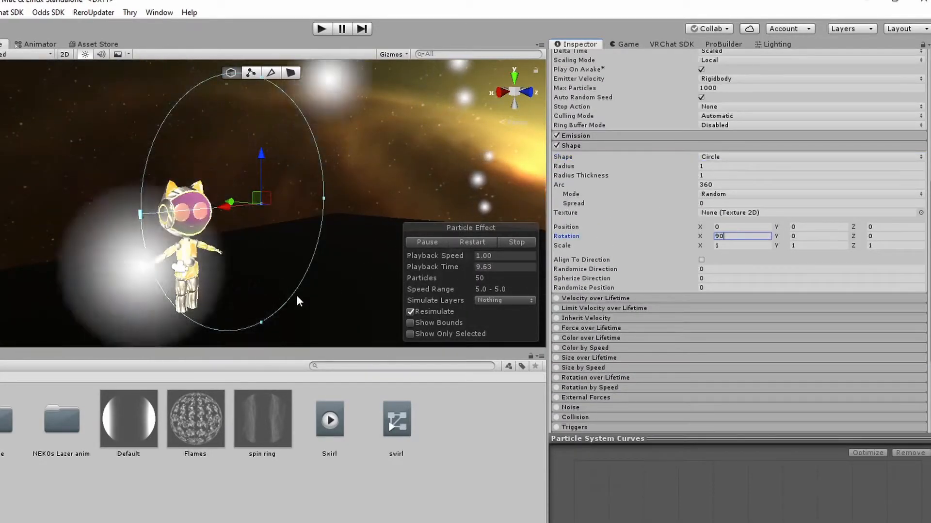
# Move the circle emitter to the avatar at about Y 1.05, Z 0.109 and enlarge its radius to about 1.39.
pyautogui.moveTo(230, 202); pyautogui.dragTo(201, 203)
pyautogui.moveTo(252, 234); pyautogui.dragTo(457, 226, button='middle')
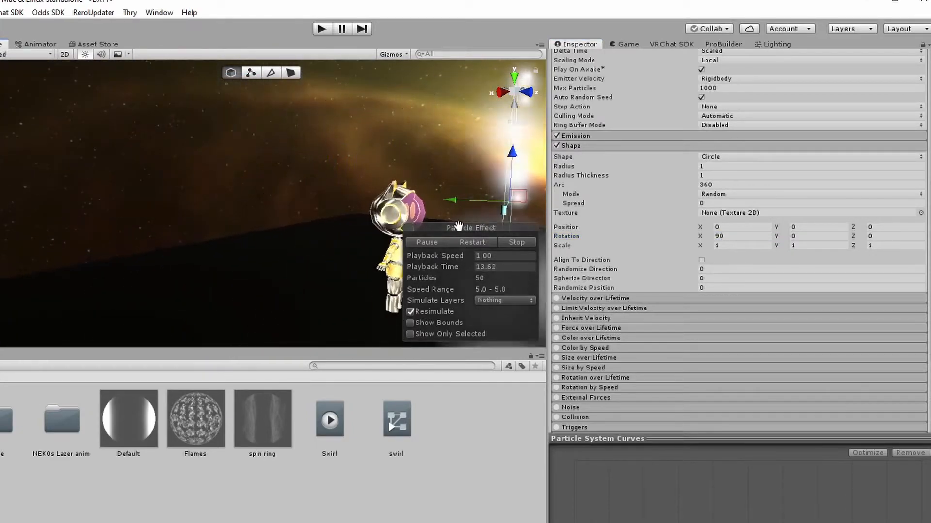
pyautogui.moveTo(361, 213); pyautogui.dragTo(475, 206, button='right')
pyautogui.moveTo(355, 211); pyautogui.dragTo(385, 202, button='middle')
pyautogui.moveTo(215, 196); pyautogui.dragTo(163, 194)
pyautogui.moveTo(177, 151); pyautogui.dragTo(177, 177)
pyautogui.moveTo(170, 138); pyautogui.dragTo(184, 101)
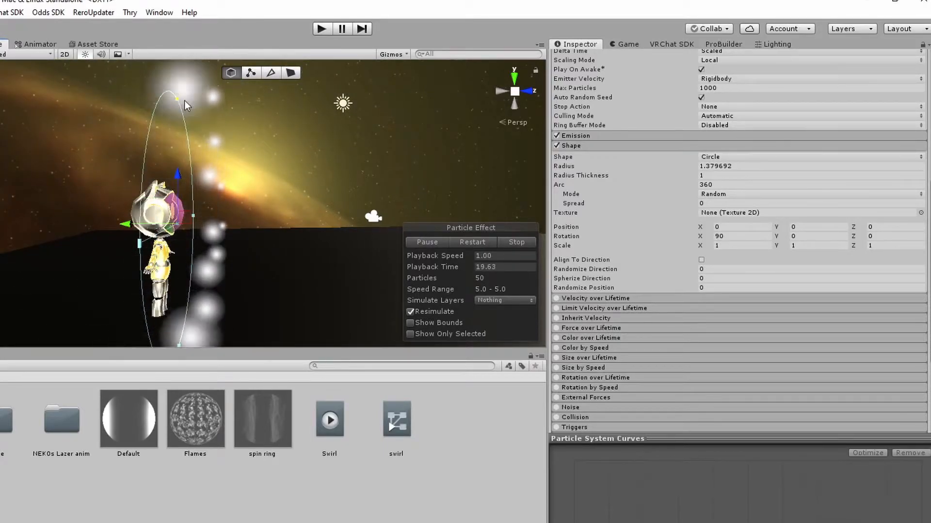
# Set the circle particle system's Start Speed to 0.
pyautogui.scroll(10, 766, 210)
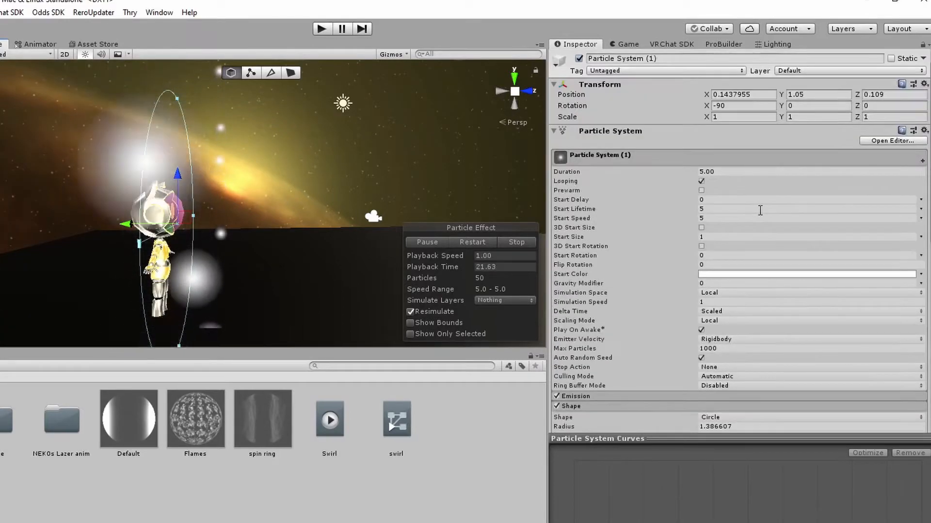
pyautogui.click(740, 215)
pyautogui.write('0')
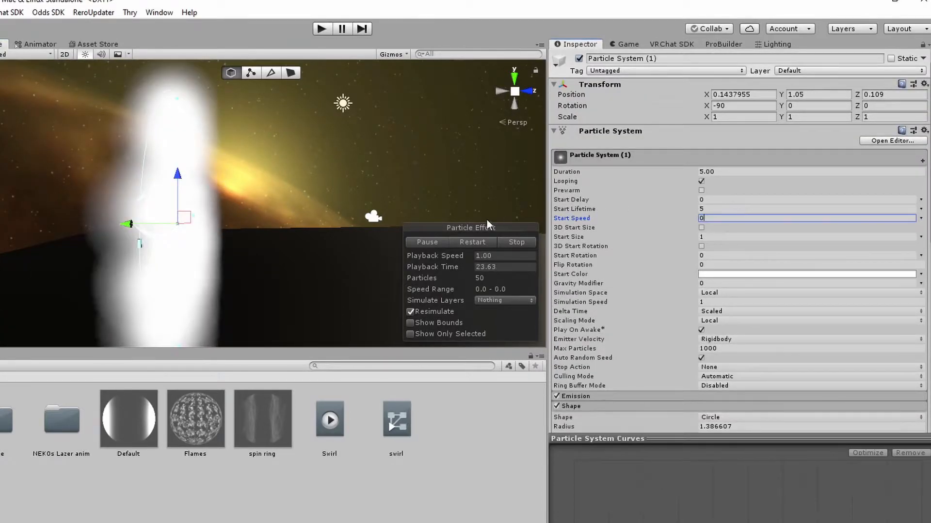
# Make the circle particles' Start Size random between 0.2 and 0.4.
pyautogui.click(920, 237)
pyautogui.click(848, 275)
pyautogui.write('.2')
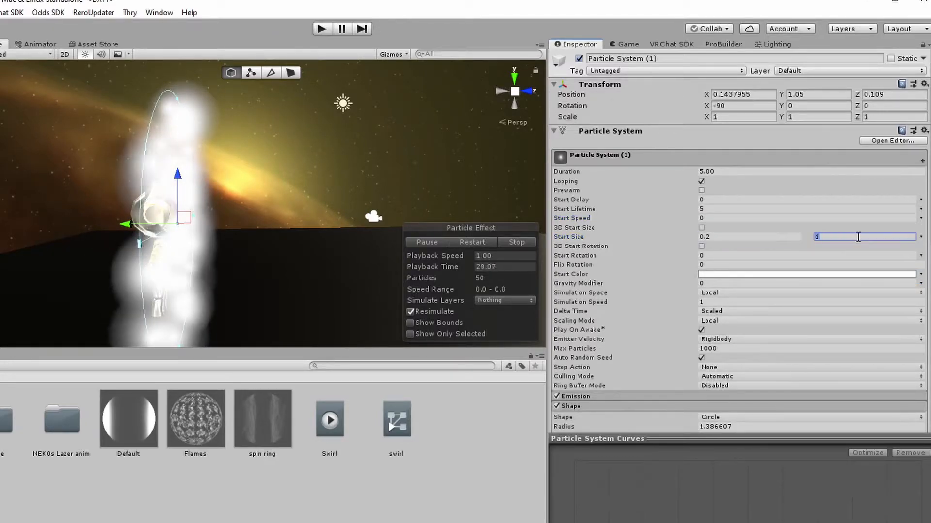
pyautogui.write('.')
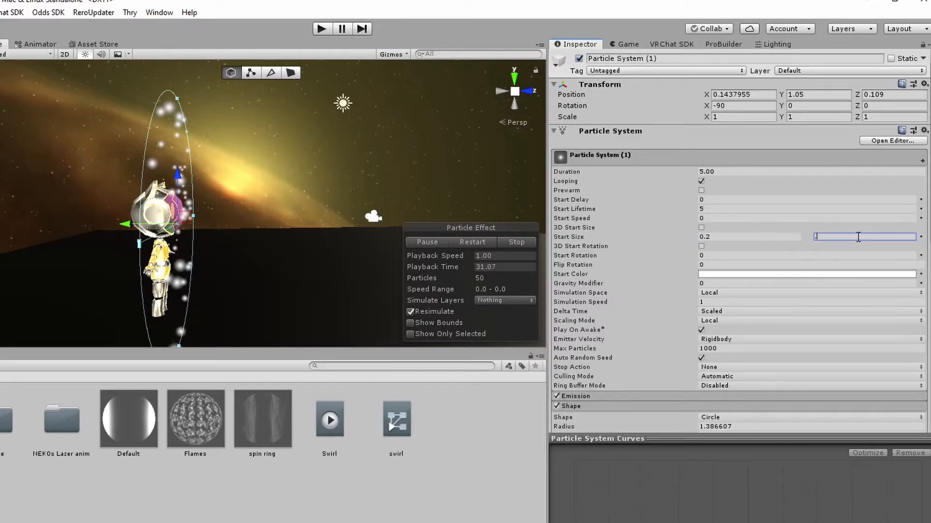
pyautogui.write('6')
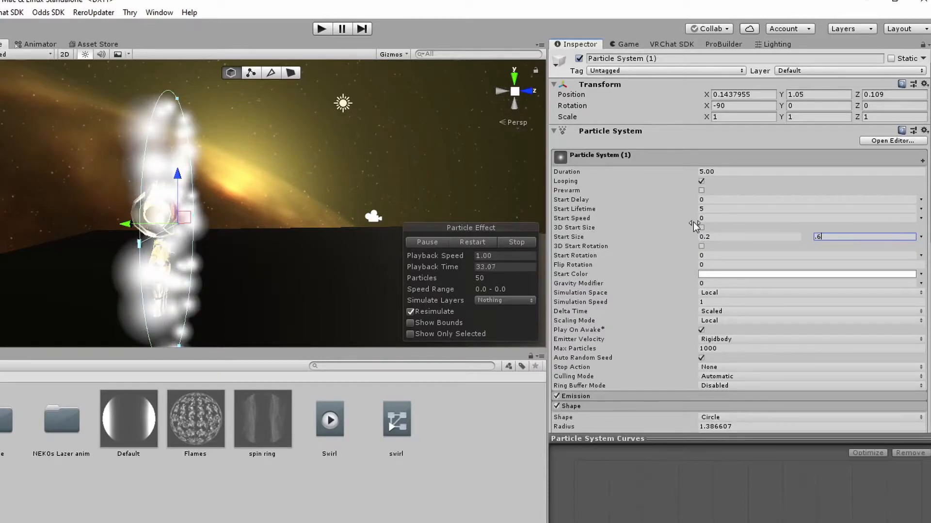
pyautogui.press('BackSpace')
pyautogui.write('4')
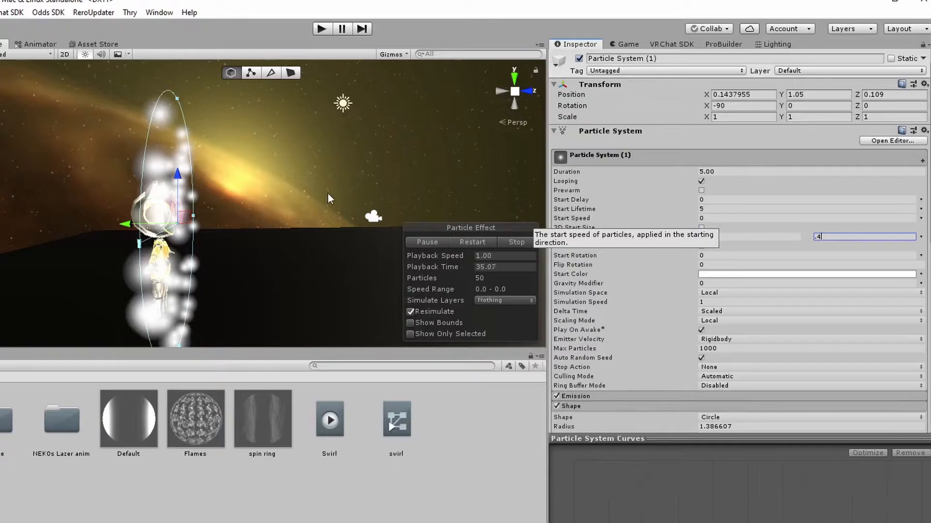
# Set the circle shape's Radius Thickness to 0 so particles emit only along its edge.
pyautogui.scroll(10, 326, 204)
pyautogui.moveTo(325, 205); pyautogui.dragTo(225, 218, button='right')
pyautogui.scroll(-8, 261, 235)
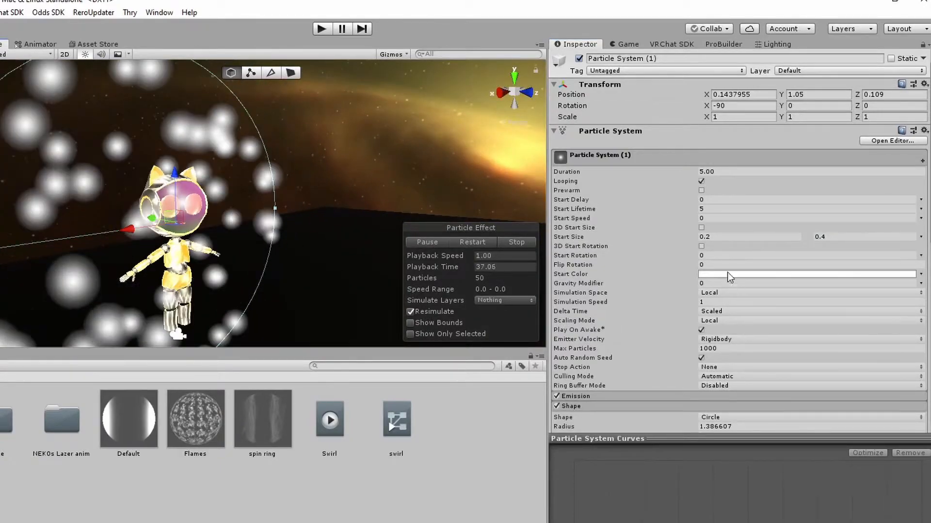
pyautogui.scroll(-5, 690, 304)
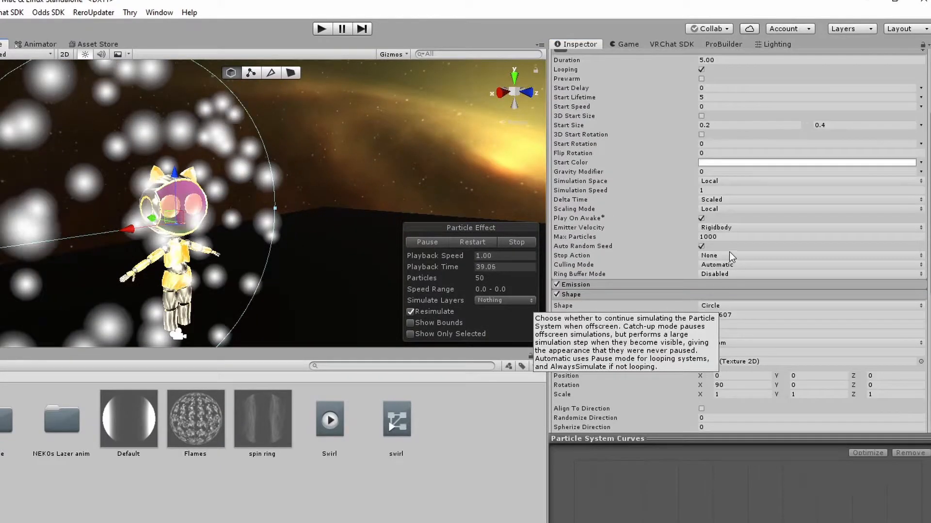
pyautogui.scroll(-5, 728, 254)
pyautogui.click(722, 214)
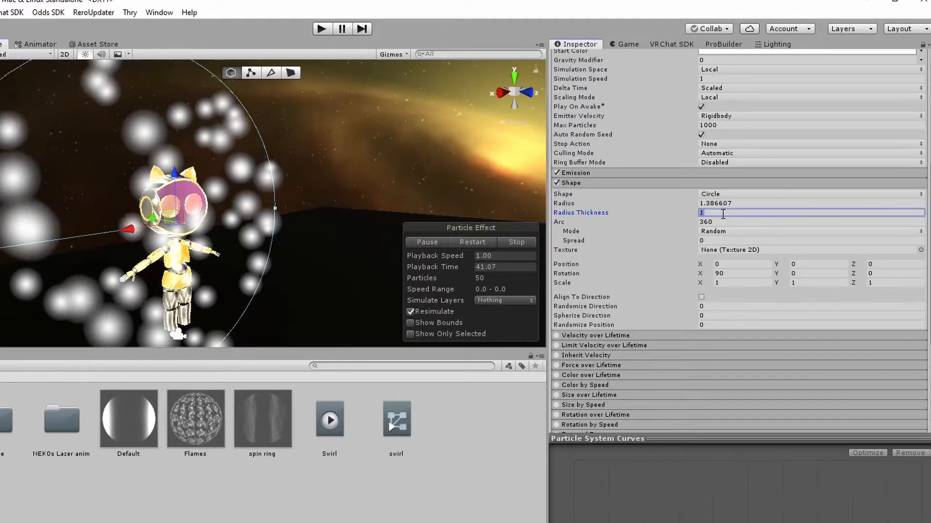
pyautogui.write('0')
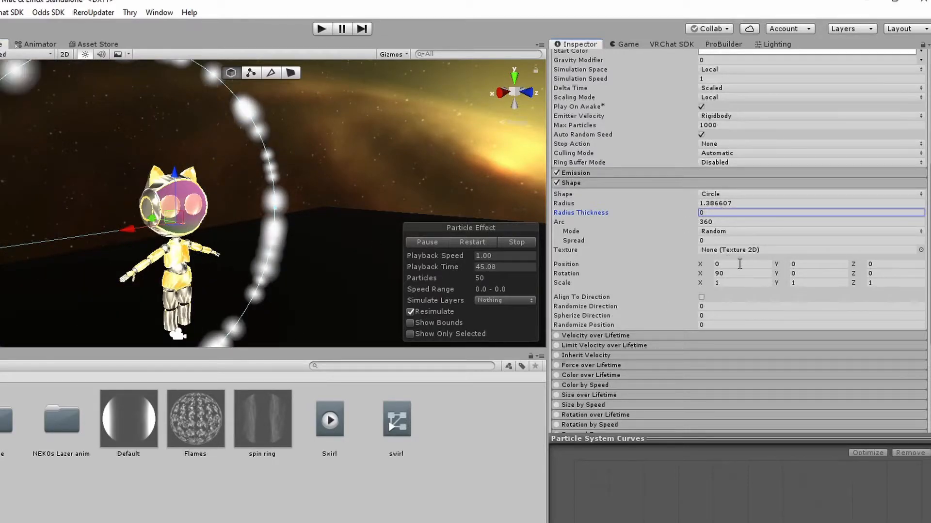
# Set the circle particle system's Start Lifetime to 8.
pyautogui.scroll(10, 767, 214)
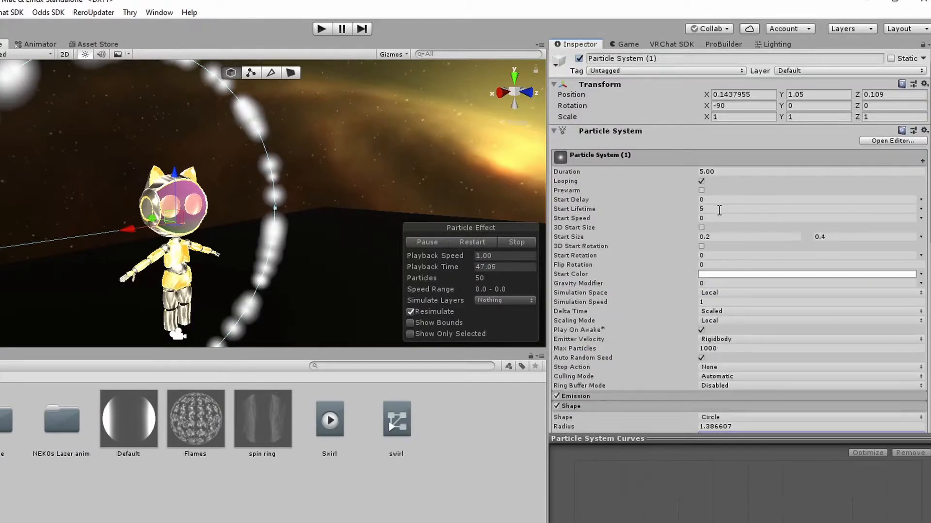
pyautogui.write('8')
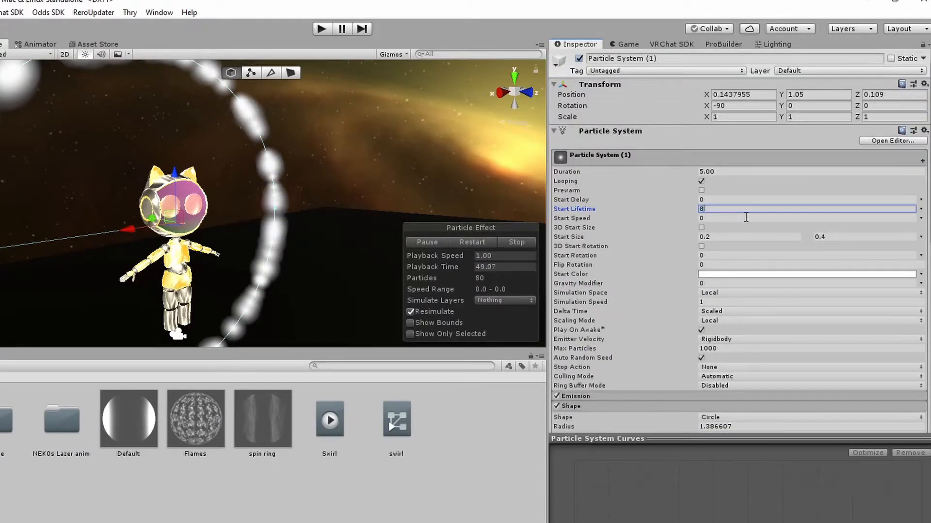
pyautogui.scroll(-10, 602, 272)
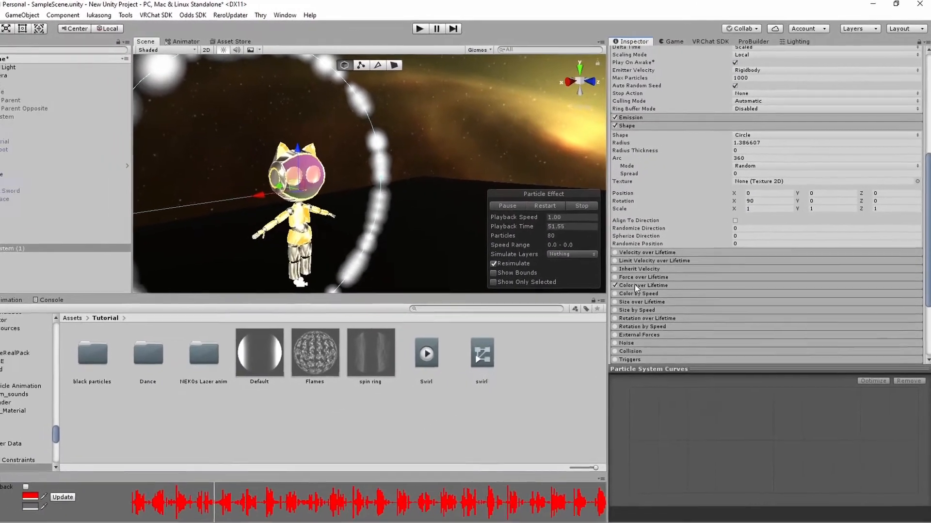
# Enable Color over Lifetime for the circle particles and apply the white gradient preset that is transparent at both ends.
pyautogui.click(636, 287)
pyautogui.click(740, 294)
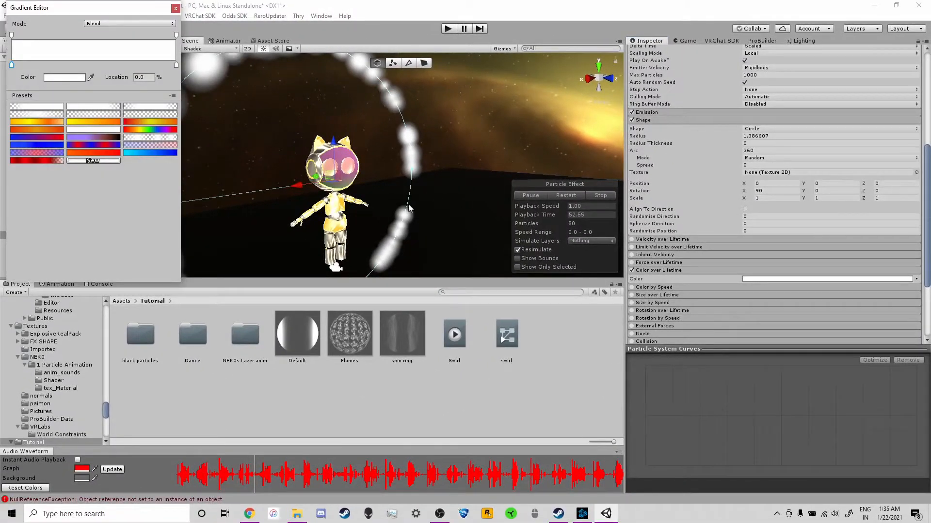
pyautogui.click(169, 115)
pyautogui.click(174, 8)
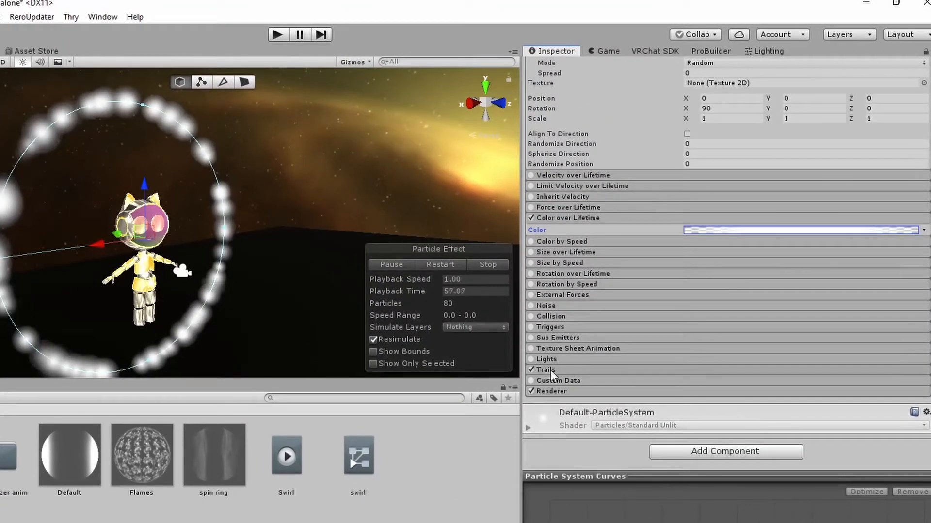
# Enable Trails with World Space on, Minimum Vertex Distance 0 and trail Lifetime 0.5.
pyautogui.click(544, 357)
pyautogui.click(687, 422)
pyautogui.click(691, 413)
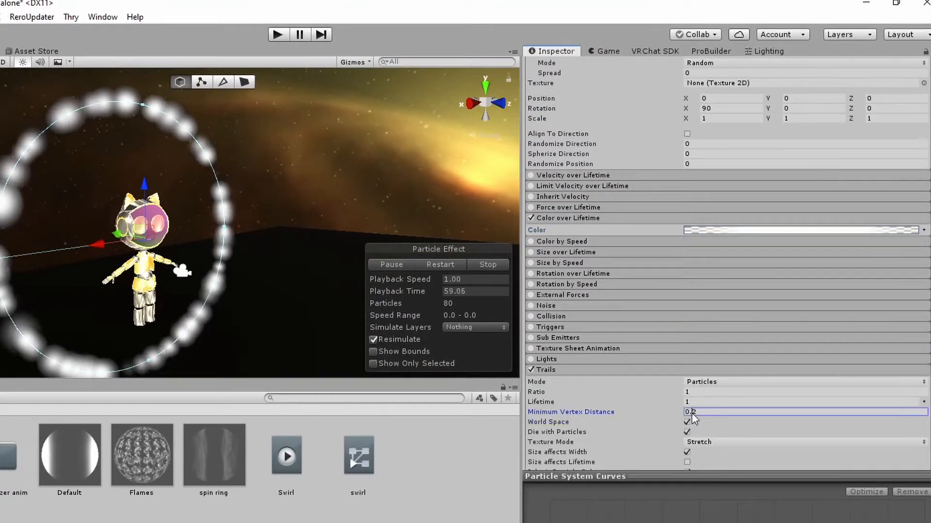
pyautogui.write('0')
pyautogui.click(697, 403)
pyautogui.write('.')
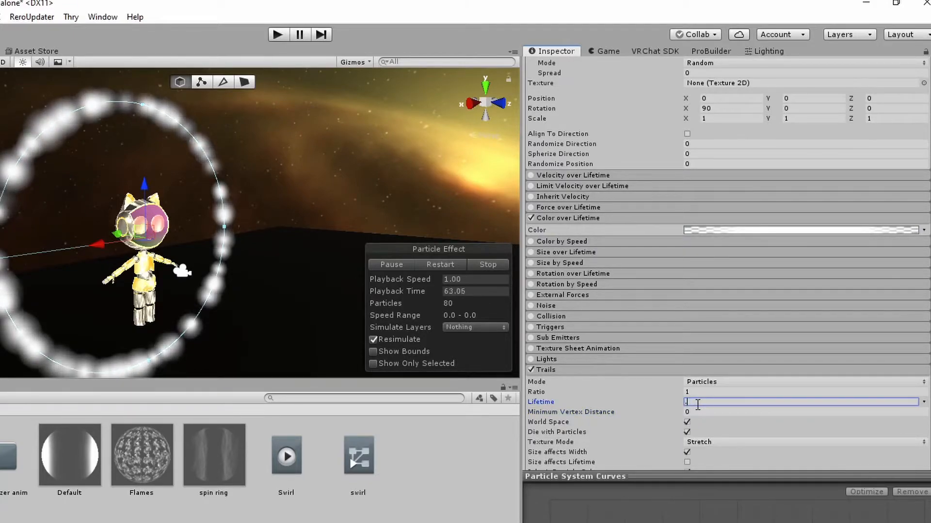
pyautogui.write('52')
pyautogui.press('BackSpace')
pyautogui.scroll(-3, 636, 397)
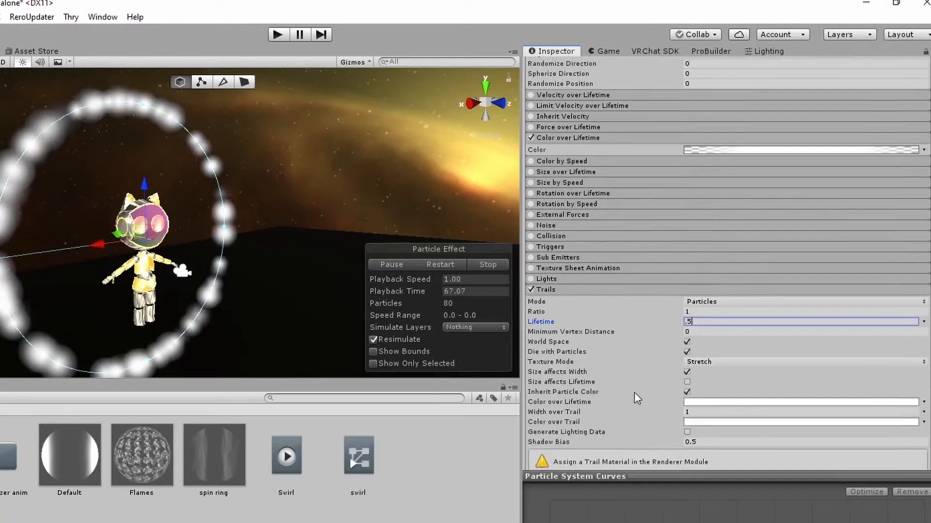
# Set the circle particle system's Render Mode to None in the Renderer module.
pyautogui.scroll(-4, 636, 398)
pyautogui.click(639, 391)
pyautogui.click(708, 404)
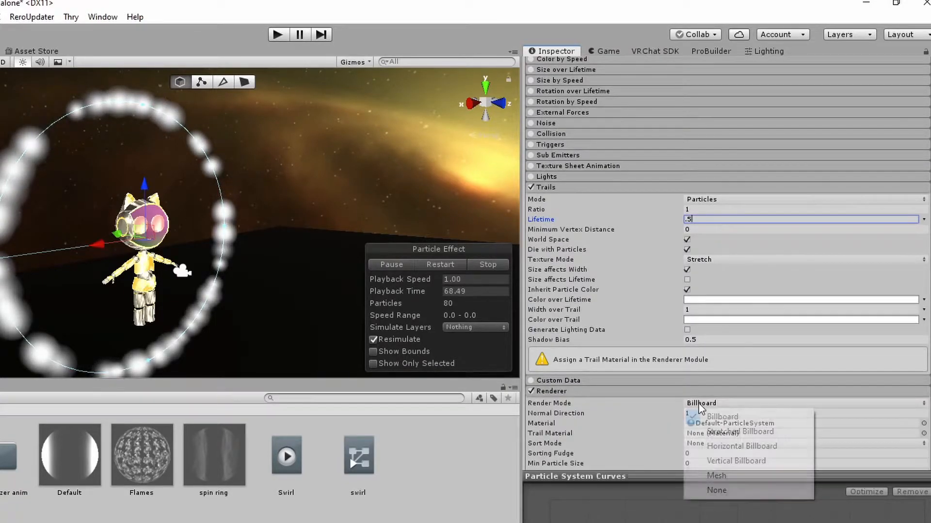
pyautogui.click(731, 490)
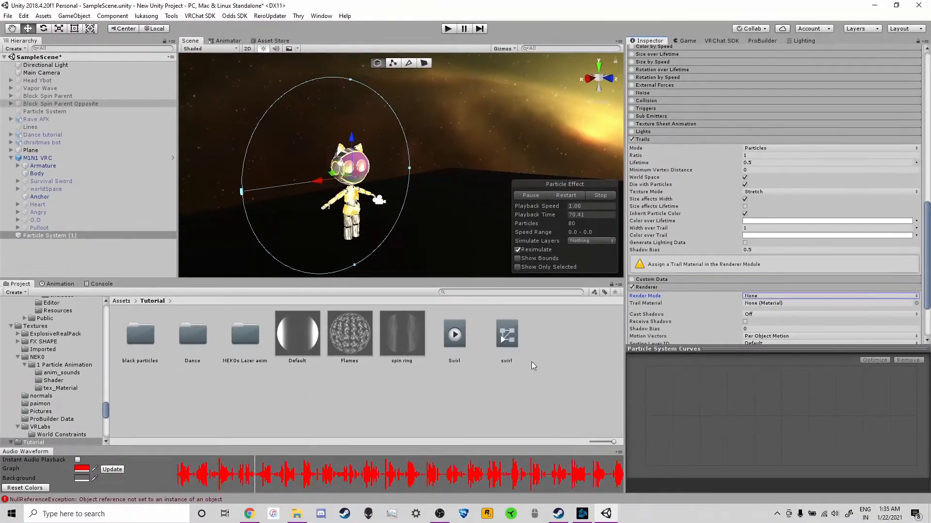
# Create a new animation clip named Swirl 2 in the Tutorial folder.
pyautogui.click(539, 365)
pyautogui.rightClick(543, 362)
pyautogui.moveTo(582, 120)
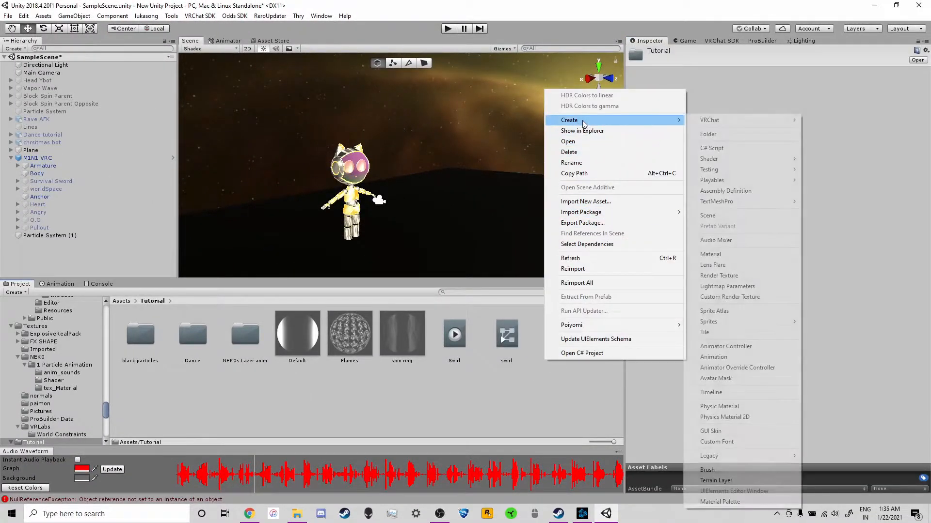
pyautogui.click(712, 357)
pyautogui.write('Swirl 2')
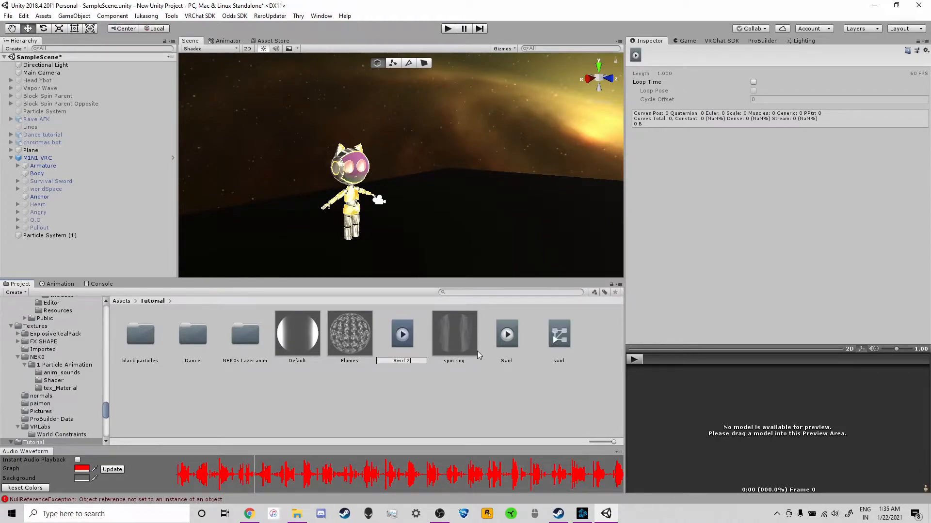
pyautogui.press('Return')
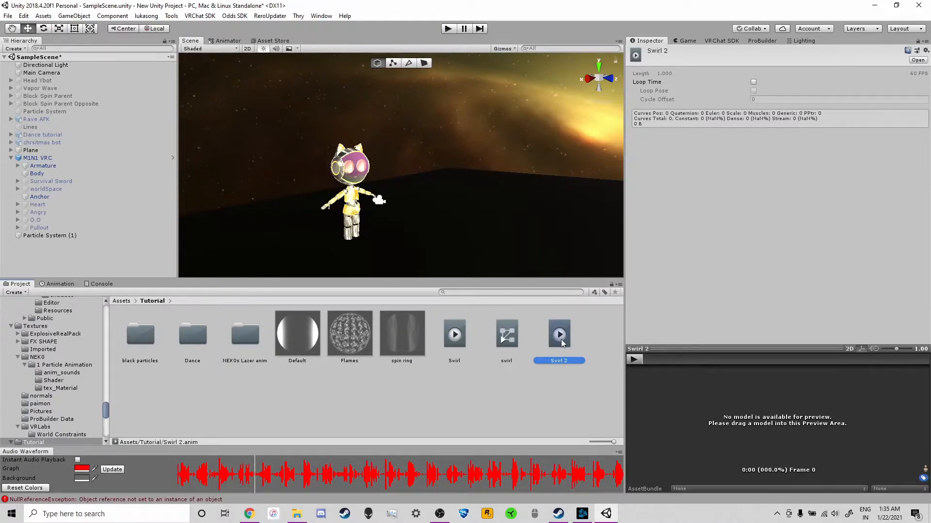
# Attach the Swirl 2 clip to Particle System (1) and add its Transform Rotation property to the animation.
pyautogui.moveTo(83, 237); pyautogui.dragTo(83, 237)
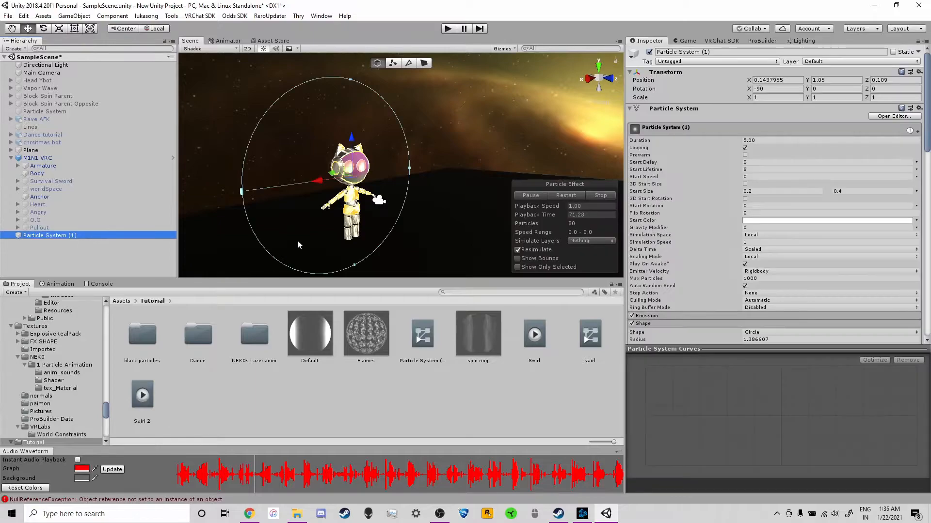
pyautogui.click(59, 284)
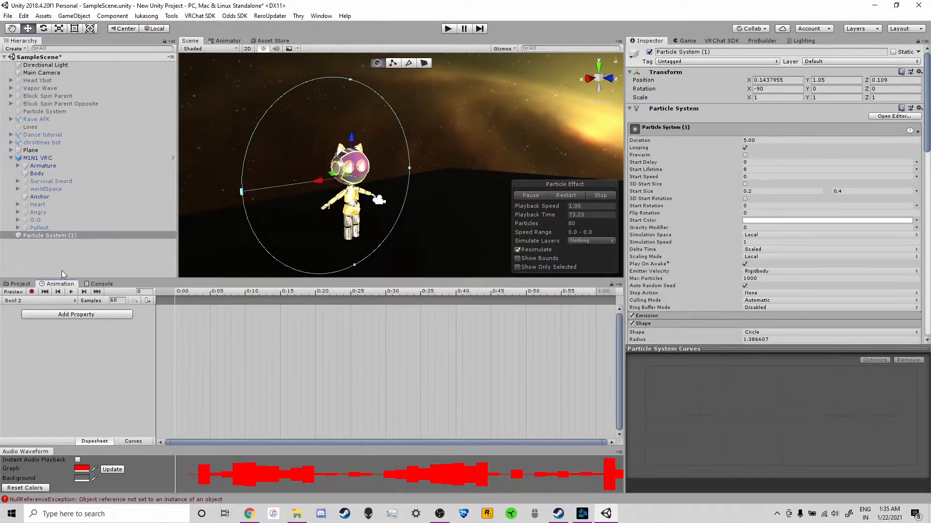
pyautogui.click(32, 292)
pyautogui.click(32, 291)
pyautogui.click(97, 315)
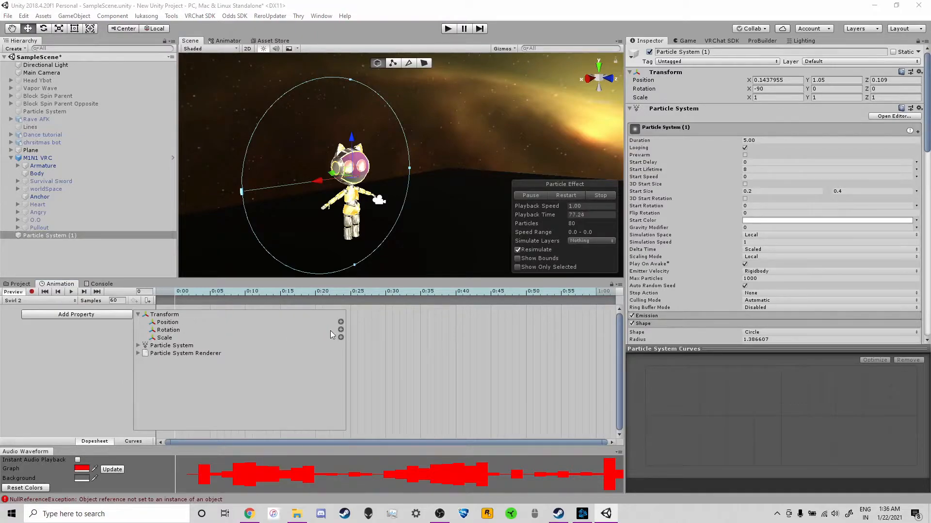
pyautogui.click(341, 330)
# Move the end rotation keyframe of the Swirl 2 clip to 3:30.
pyautogui.moveTo(220, 293); pyautogui.dragTo(512, 320)
pyautogui.scroll(-15, 505, 341)
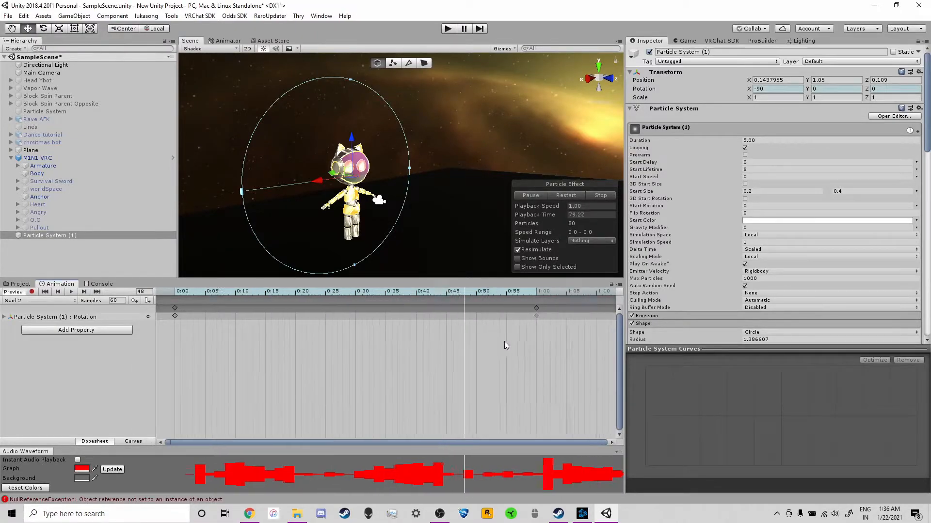
pyautogui.scroll(-8, 344, 340)
pyautogui.moveTo(260, 319); pyautogui.dragTo(298, 305)
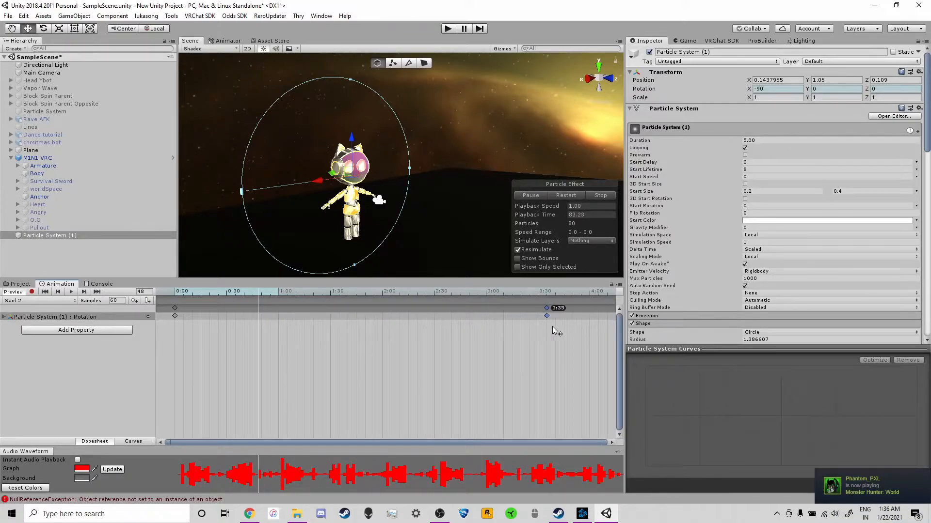
pyautogui.moveTo(544, 327); pyautogui.dragTo(542, 312)
pyautogui.scroll(-3, 274, 377)
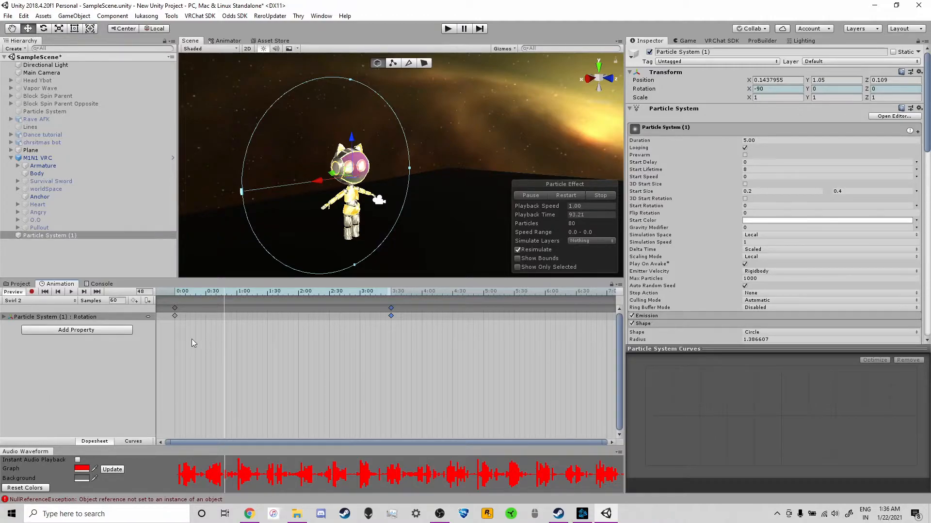
# Set Rotation.y to 360 at the 3:30 keyframe of the Swirl 2 clip.
pyautogui.moveTo(198, 292); pyautogui.dragTo(390, 293)
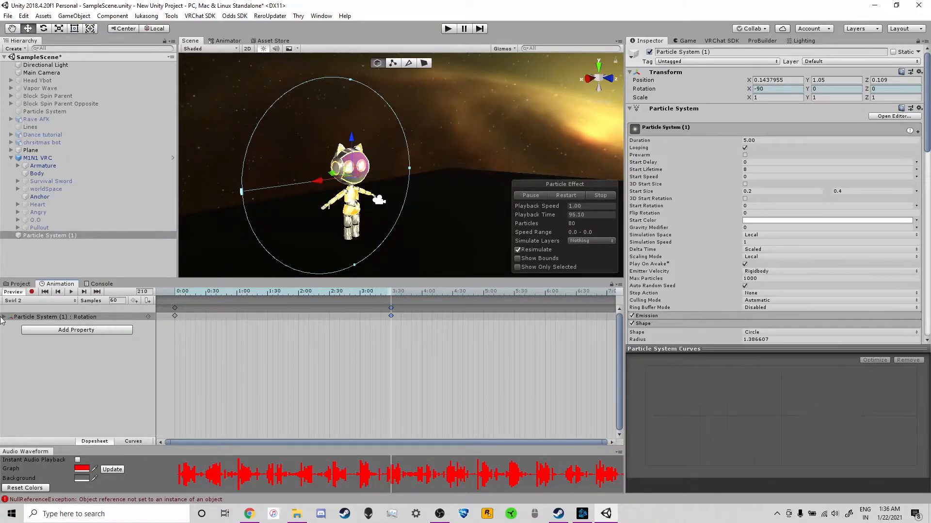
pyautogui.click(4, 317)
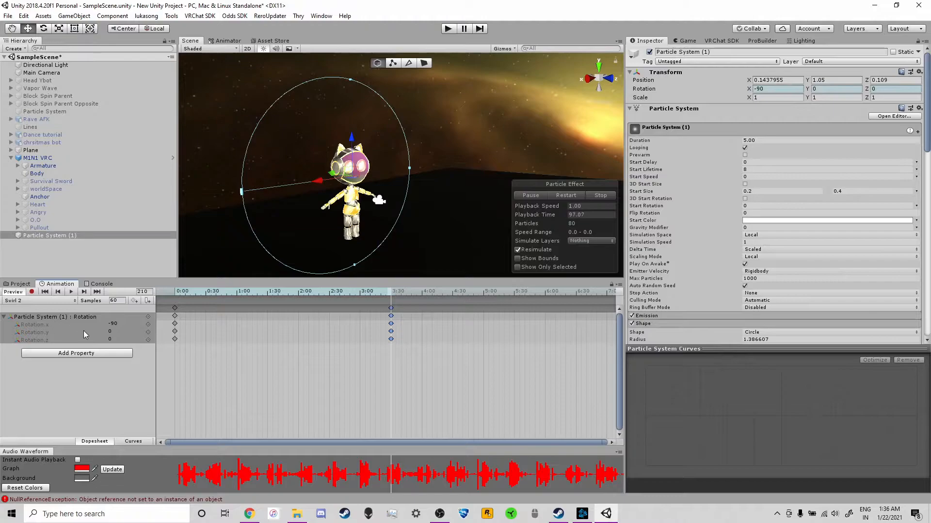
pyautogui.click(115, 331)
pyautogui.write('360')
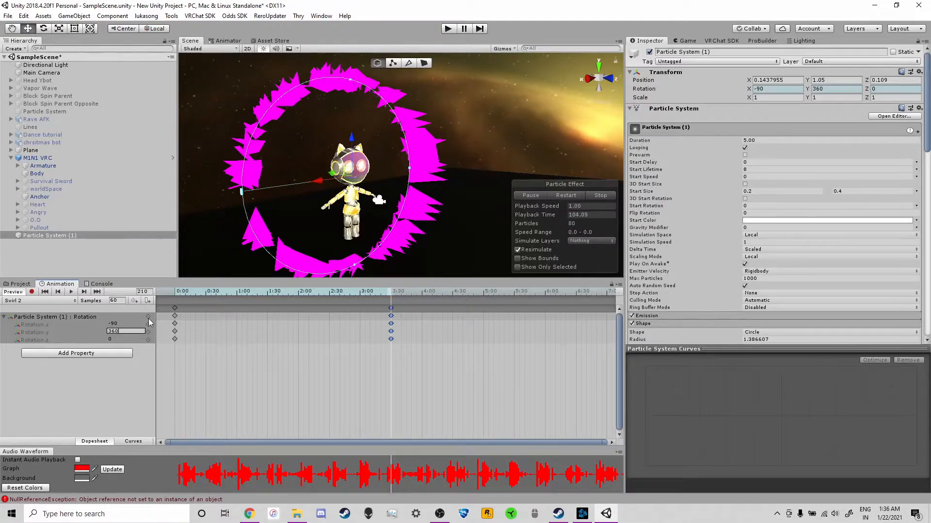
pyautogui.moveTo(361, 293)
pyautogui.mouseDown()
pyautogui.moveTo(318, 293)
pyautogui.moveTo(400, 288)
pyautogui.moveTo(367, 291)
pyautogui.mouseUp()
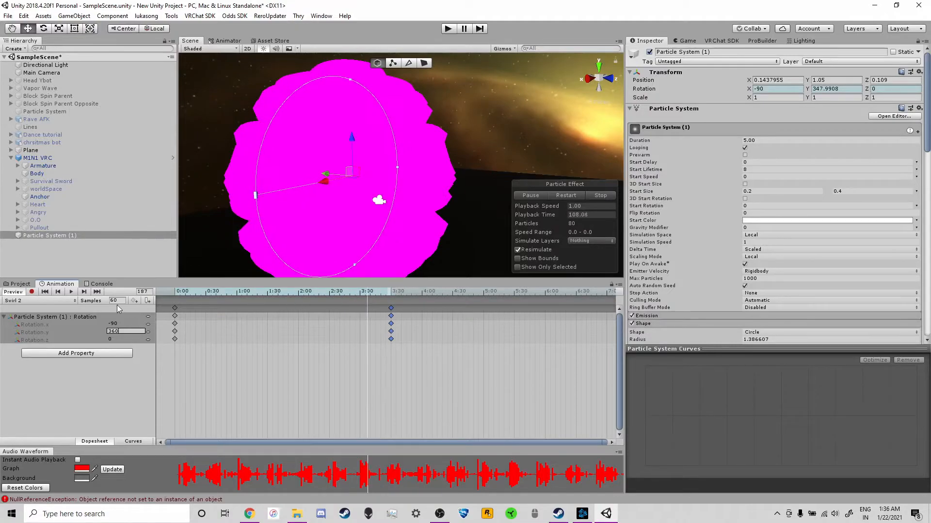
pyautogui.press('Return')
# Apply the spin ring material to Particle System (1) and scrub through the Swirl 2 animation to preview the trails.
pyautogui.click(20, 284)
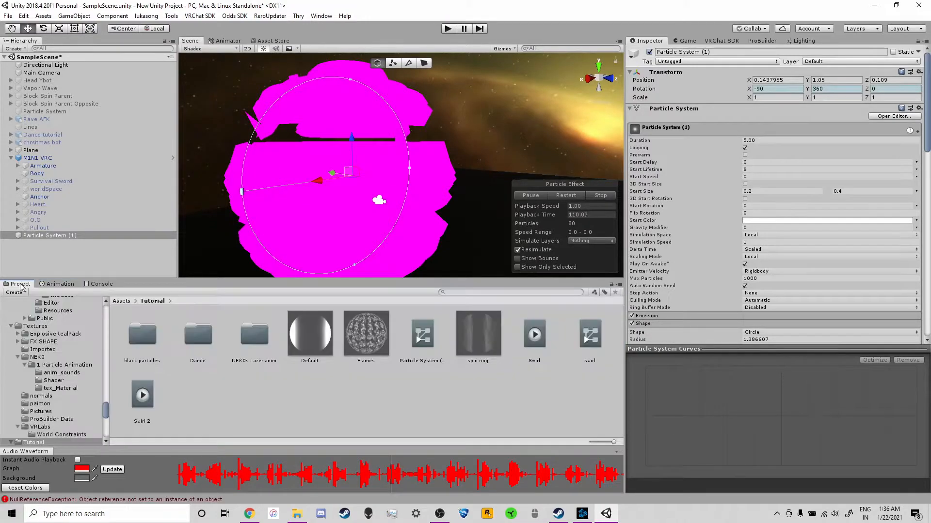
pyautogui.click(43, 235)
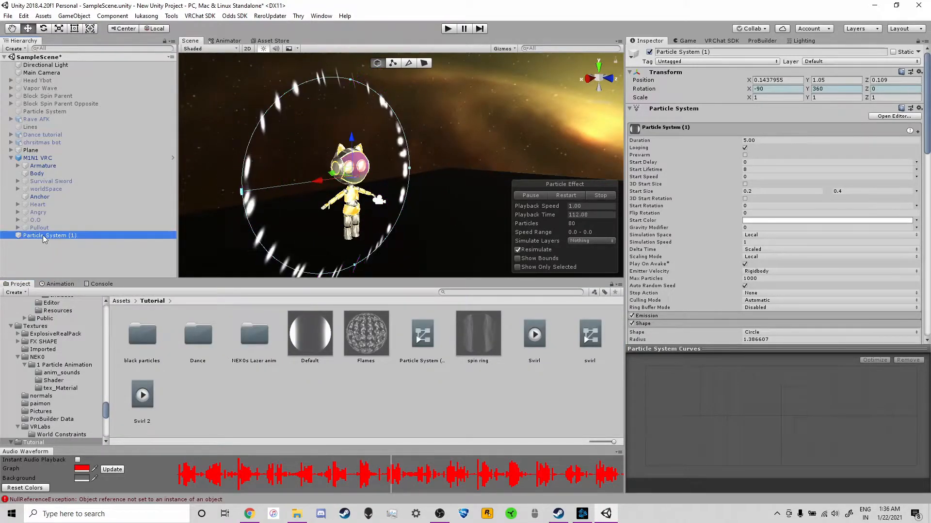
pyautogui.click(59, 284)
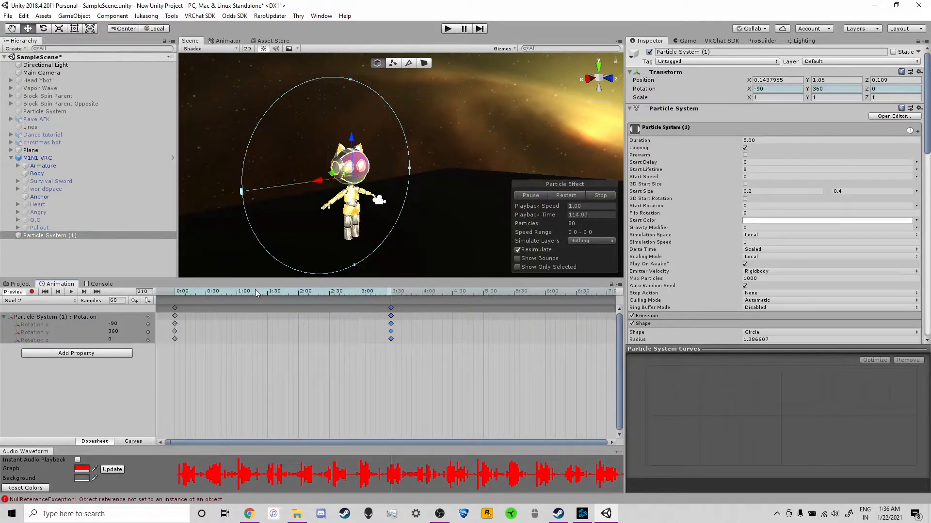
pyautogui.moveTo(226, 290); pyautogui.dragTo(390, 280)
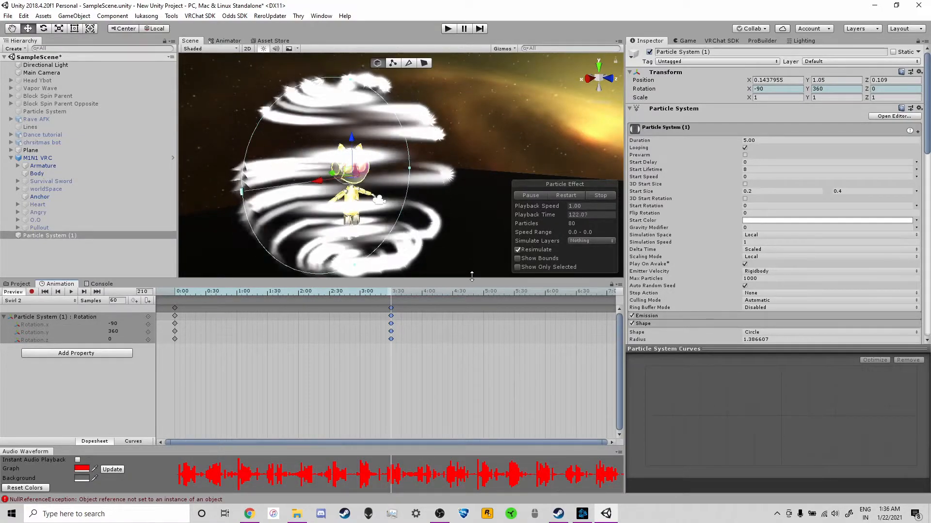
# Set the circle particle system's Start Lifetime to 1 and preview the rotation animation.
pyautogui.click(763, 170)
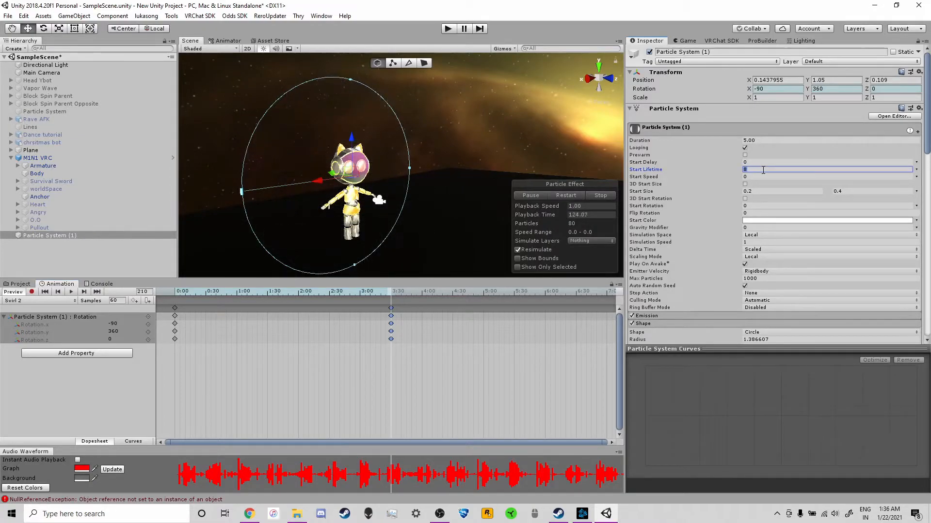
pyautogui.write('1')
pyautogui.moveTo(374, 291); pyautogui.dragTo(296, 287)
pyautogui.click(87, 292)
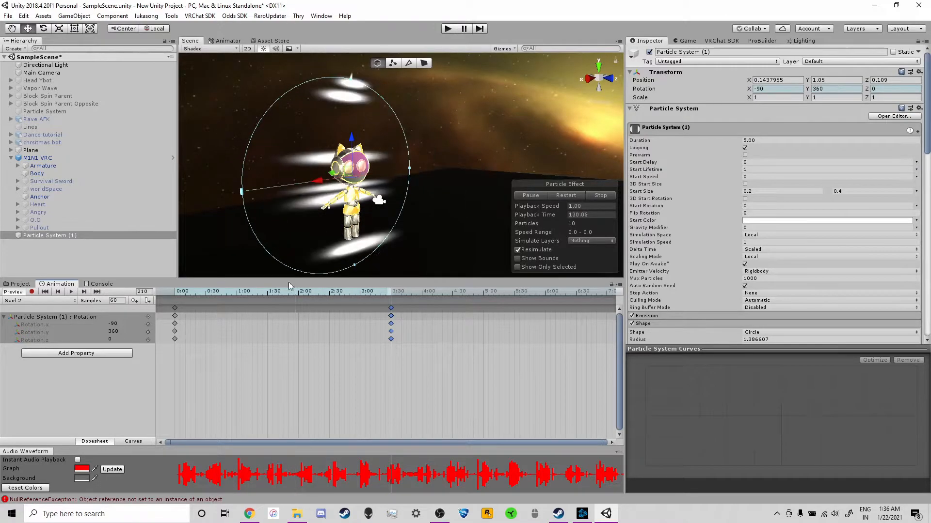
# Set the second value of the random Start Size to 0.1 and preview the thinner trails.
pyautogui.click(855, 193)
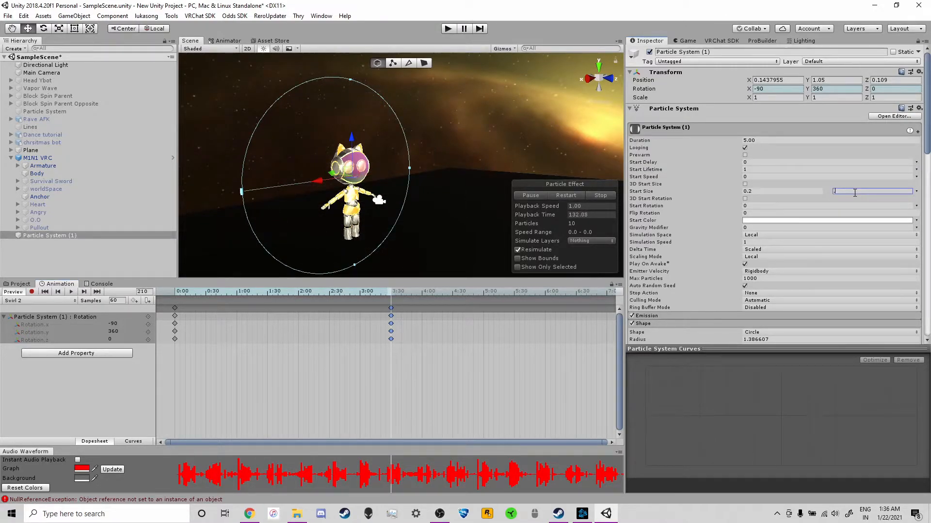
pyautogui.write('.1')
pyautogui.moveTo(350, 290); pyautogui.dragTo(272, 290)
pyautogui.click(295, 292)
# Set both tangents of all rotation keyframes in the Swirl 2 clip to Linear.
pyautogui.moveTo(419, 358); pyautogui.dragTo(145, 266)
pyautogui.rightClick(217, 318)
pyautogui.moveTo(289, 427)
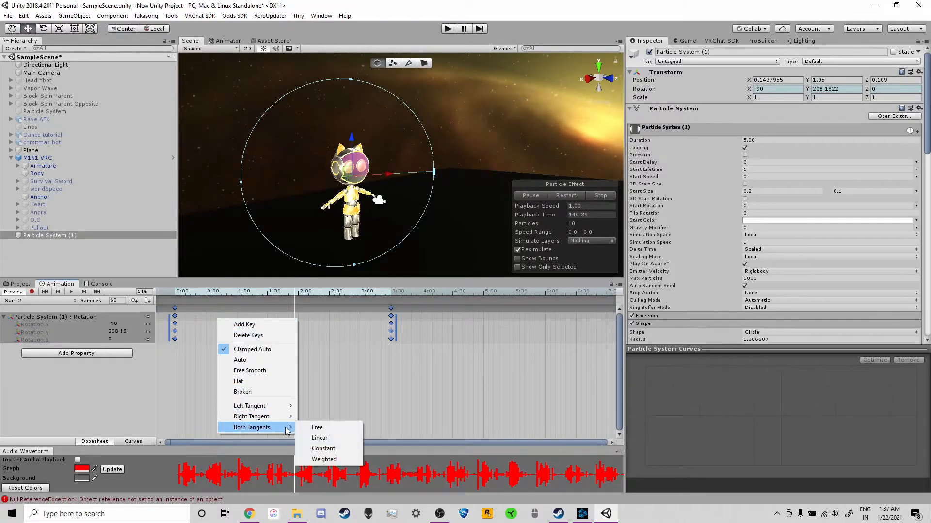
pyautogui.click(319, 449)
pyautogui.click(354, 382)
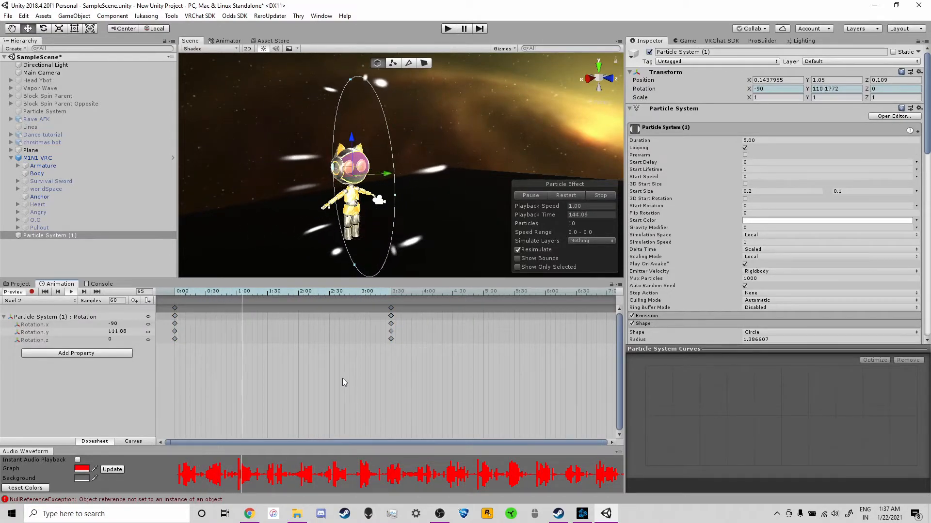
# Set the particle system's Start Lifetime to 3 and go to the Swirl 2 clip's end keyframe at 3:30.
pyautogui.click(783, 170)
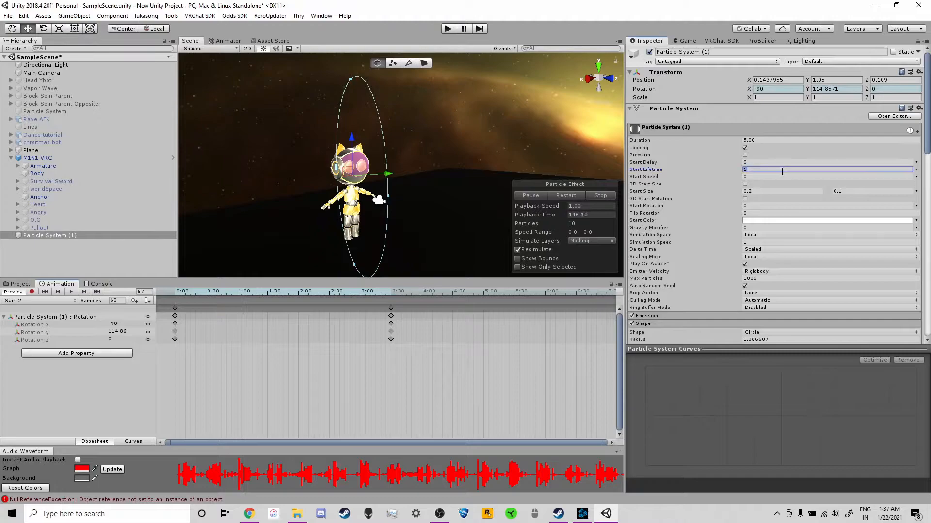
pyautogui.write('3')
pyautogui.press('Return')
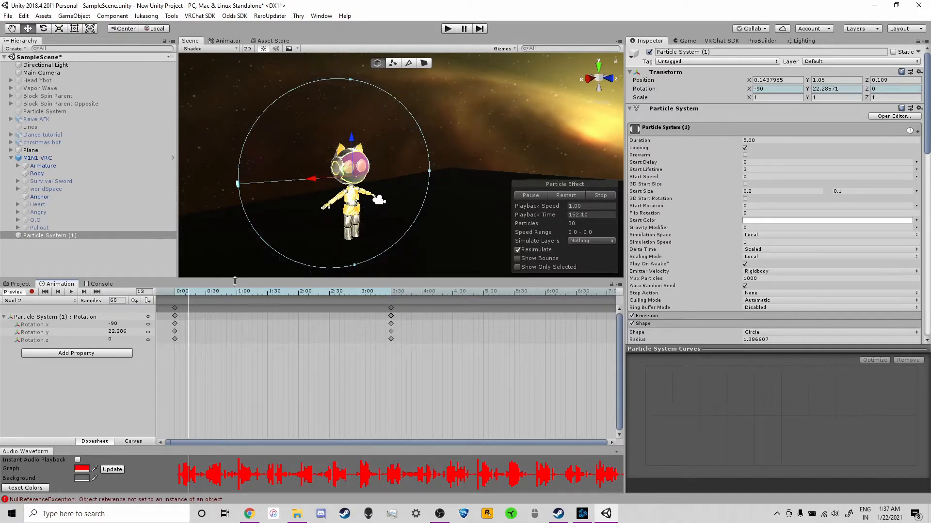
pyautogui.click(84, 291)
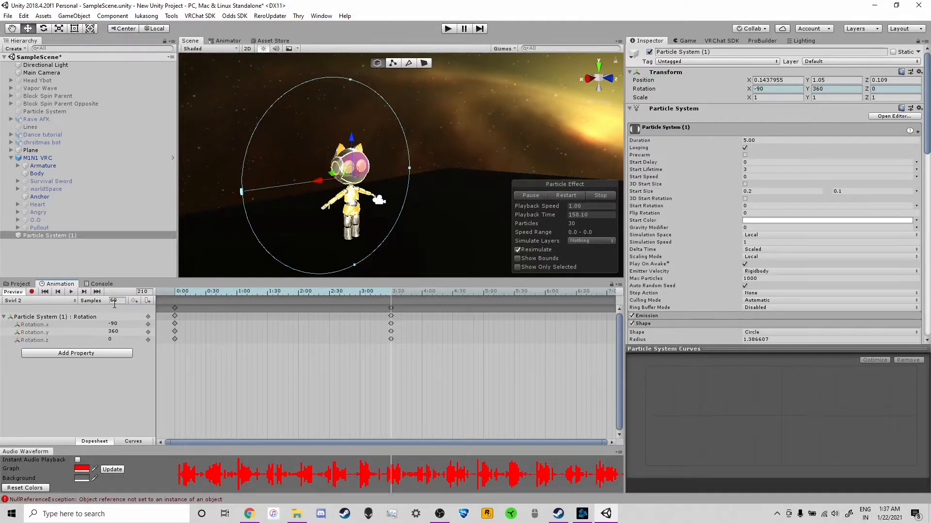
pyautogui.click(117, 340)
pyautogui.write('7.12')
pyautogui.hotkey('ctrl', 'z')
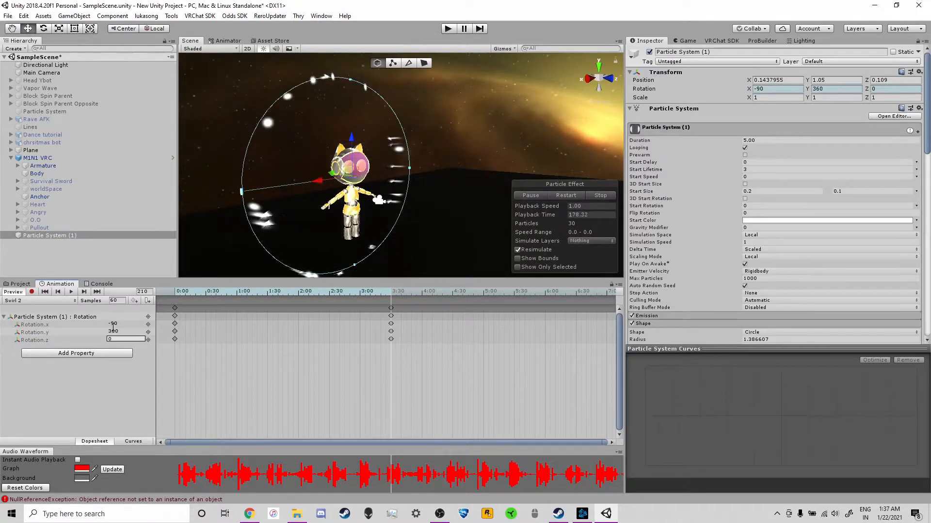
# Set Rotation.x to 90 at the 3:30 keyframe and play the Swirl 2 animation.
pyautogui.click(114, 324)
pyautogui.write('90')
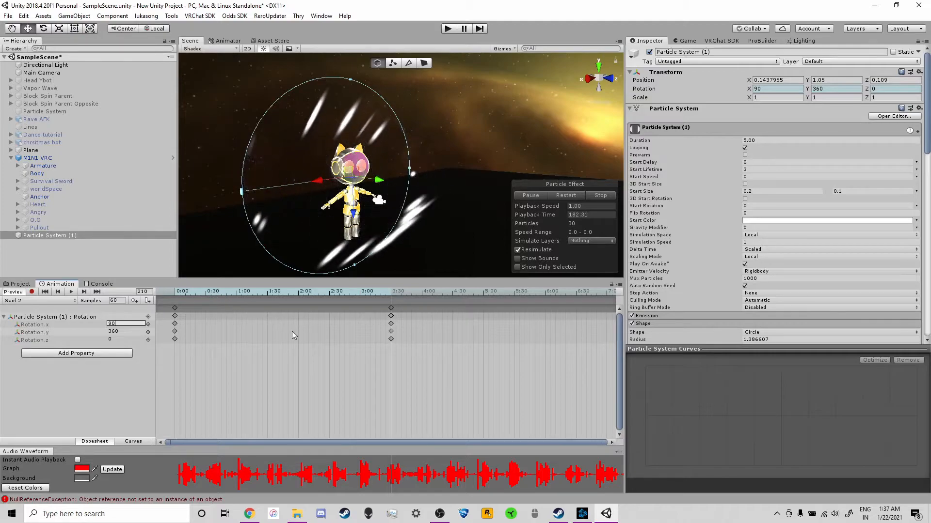
pyautogui.click(293, 343)
pyautogui.press('space')
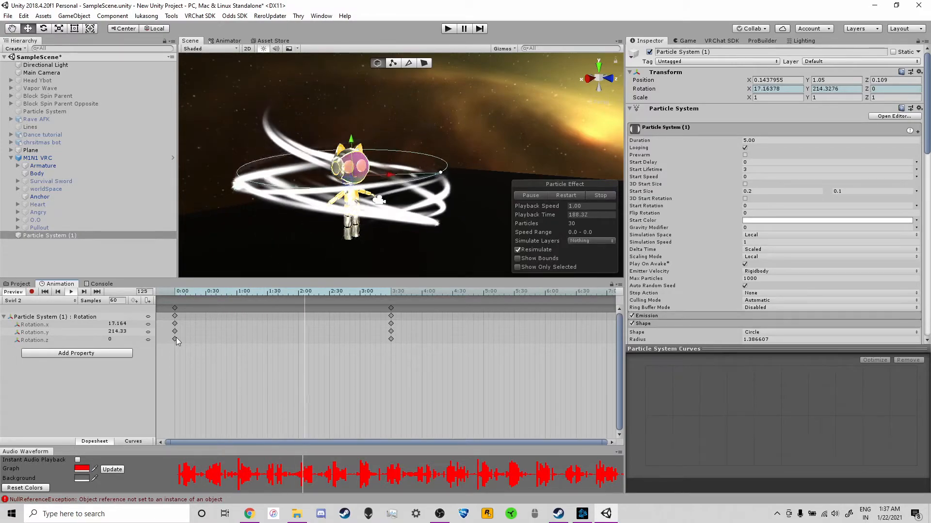
# Set Rotation.x to -90+360 (270) at the Swirl 2 clip's 3:30 end keyframe.
pyautogui.press('space')
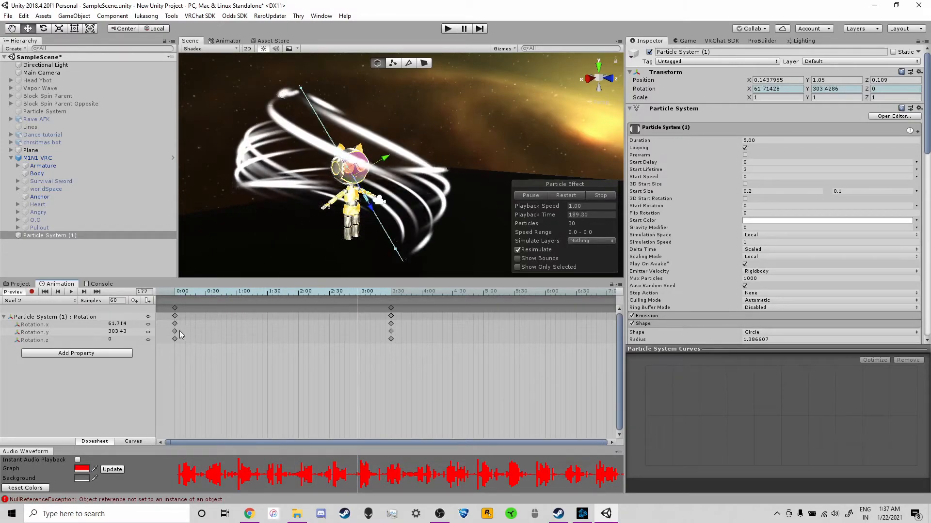
pyautogui.click(97, 293)
pyautogui.click(135, 323)
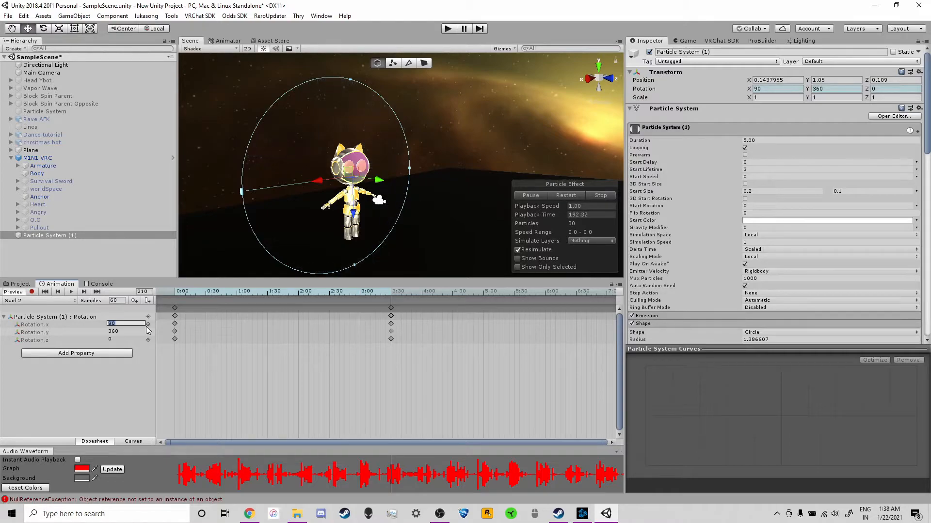
pyautogui.write('-9')
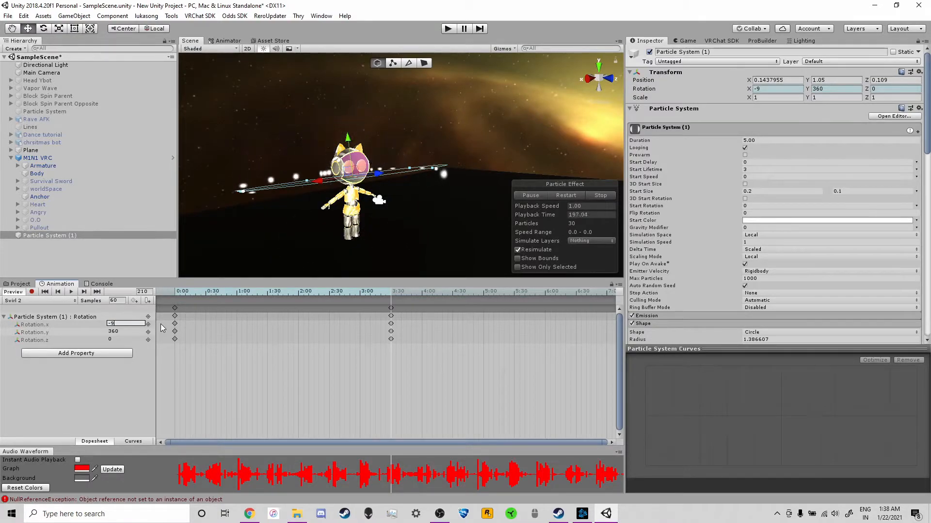
pyautogui.write('0+360')
pyautogui.press('Return')
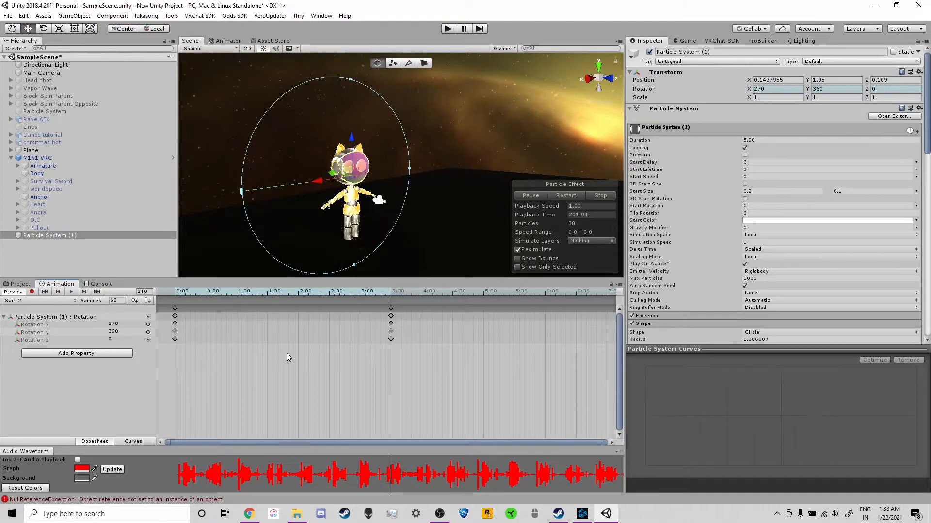
# Play the Swirl 2 clip and move all its end keyframes from 3:30 out to about 6:19 for a slower rotation.
pyautogui.press('space')
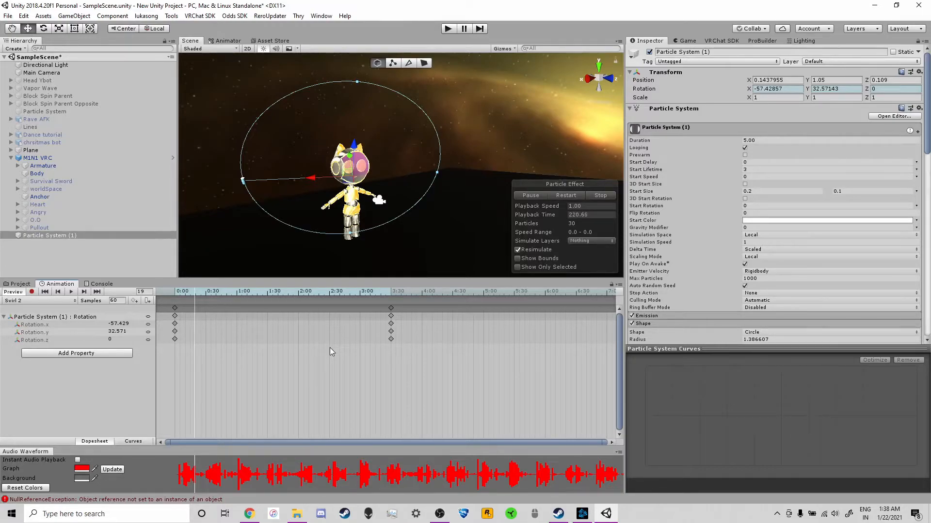
pyautogui.moveTo(405, 364); pyautogui.dragTo(351, 300)
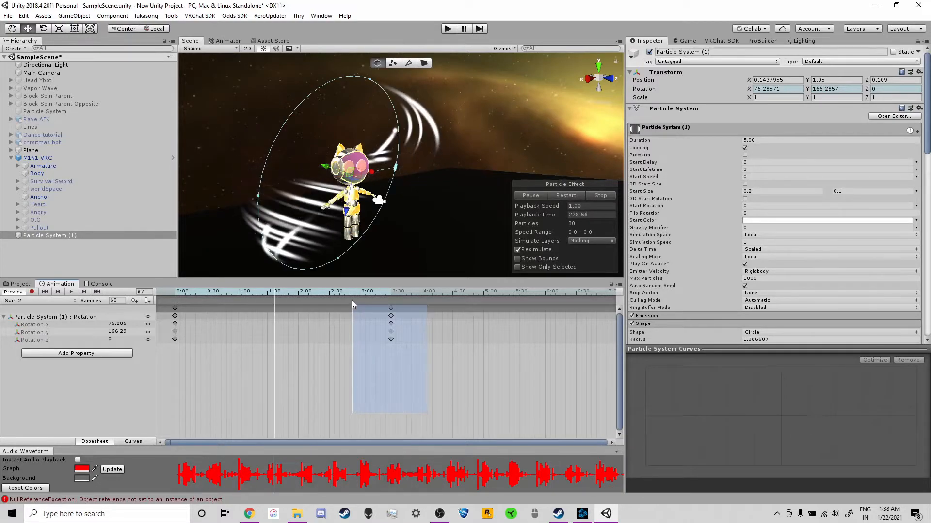
pyautogui.moveTo(391, 324); pyautogui.dragTo(563, 325)
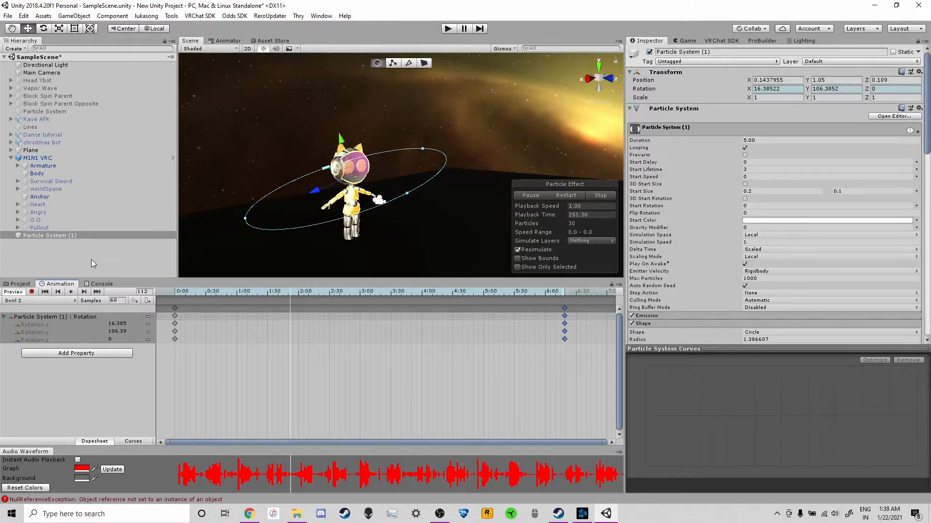
# Delete Particle System (1) from the scene and add a 3D Sphere.
pyautogui.click(74, 237)
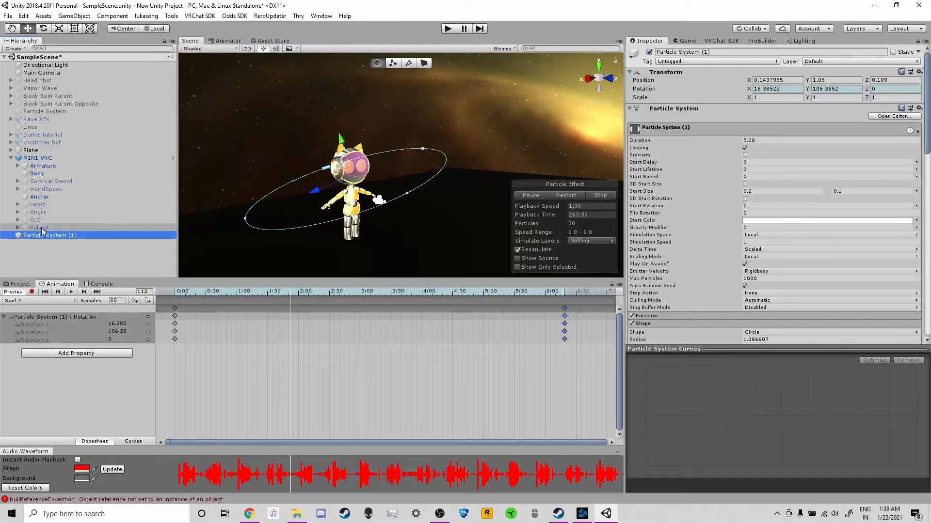
pyautogui.press('Delete')
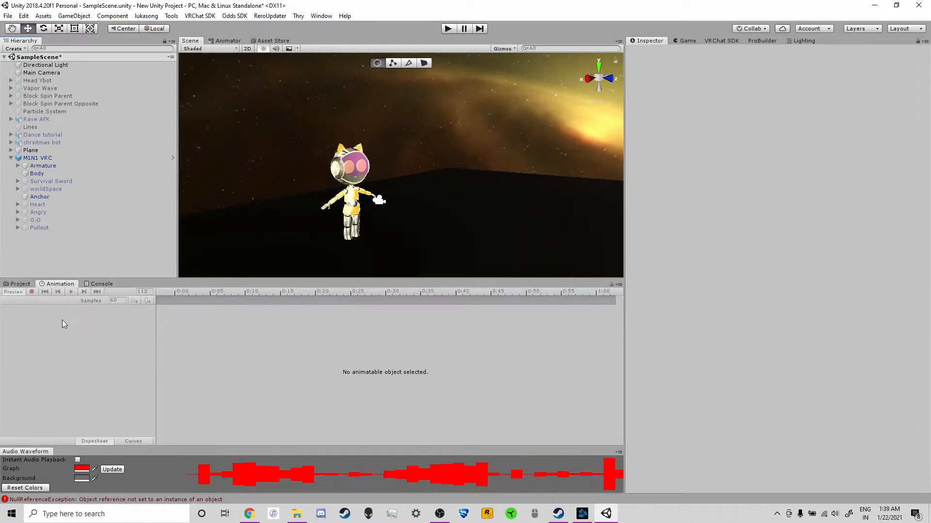
pyautogui.rightClick(42, 253)
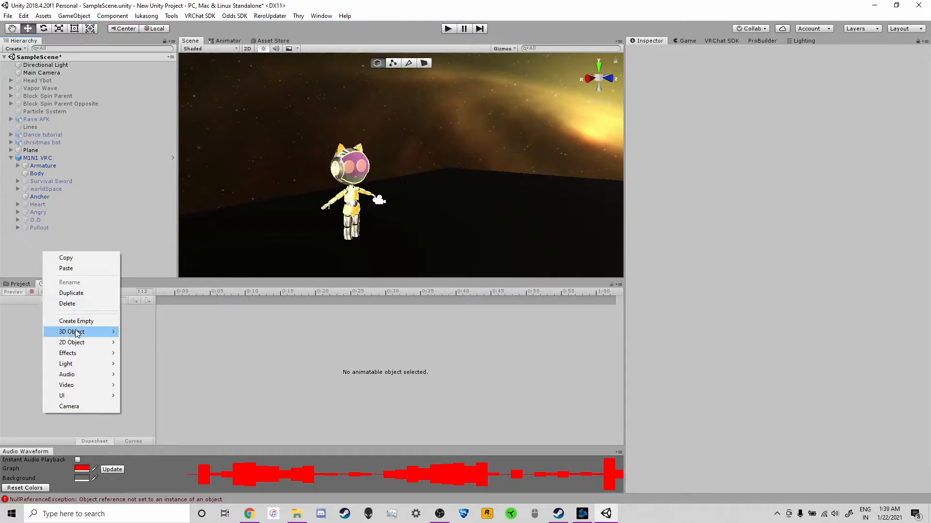
pyautogui.moveTo(78, 334)
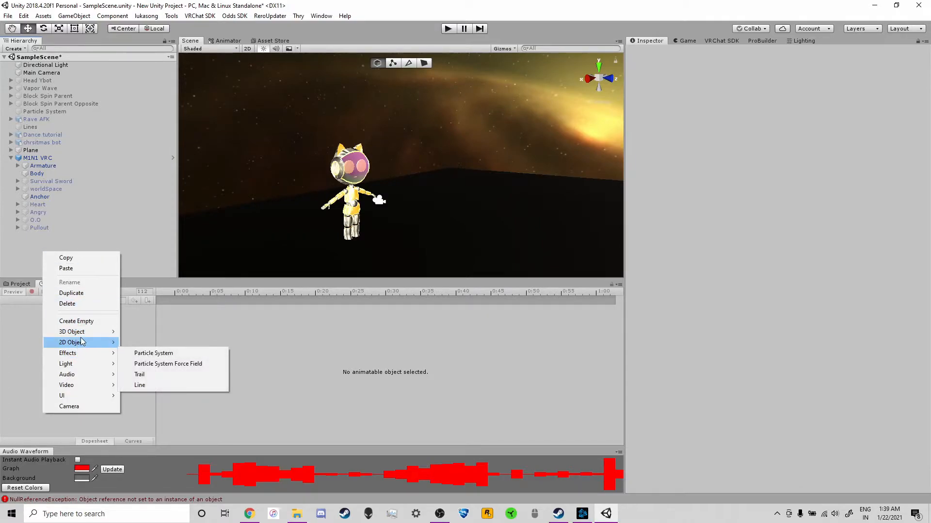
pyautogui.click(147, 341)
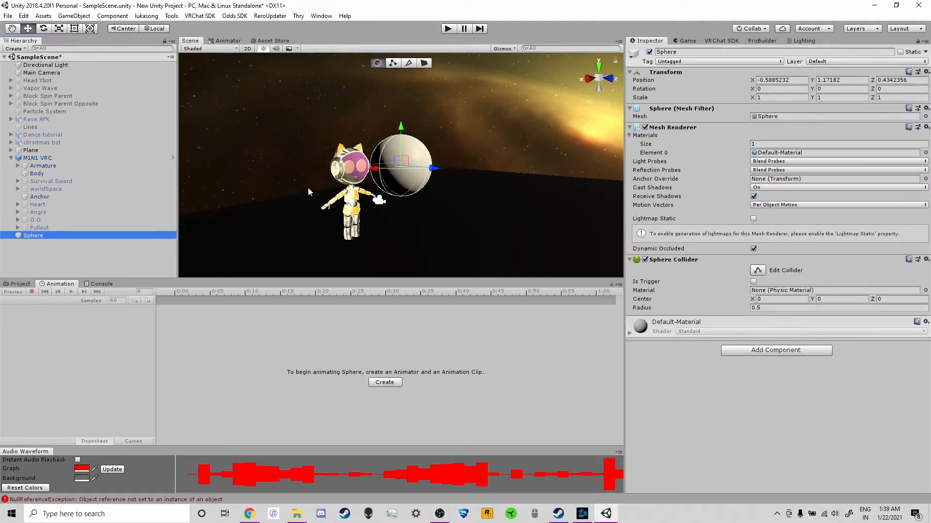
# Create a material named dopple in the Assets/Tutorial folder and assign it to the sphere.
pyautogui.click(19, 284)
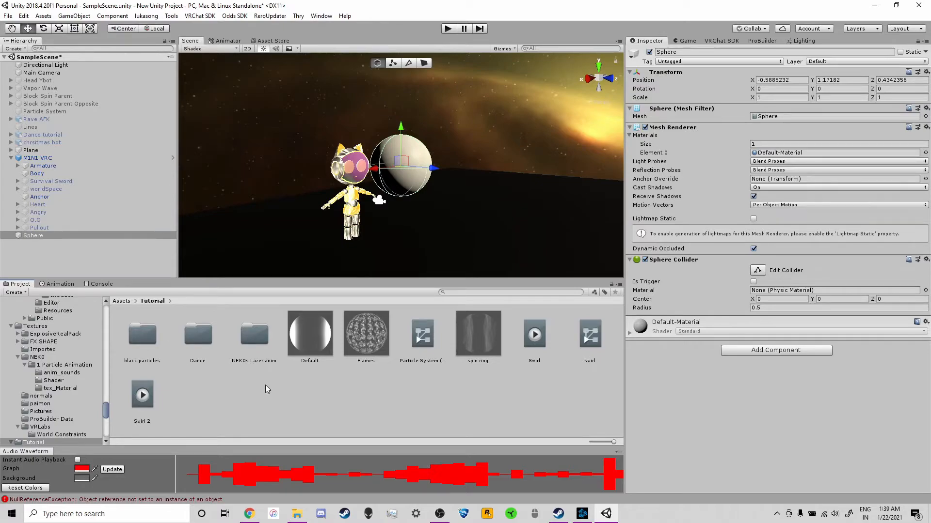
pyautogui.rightClick(293, 414)
pyautogui.moveTo(383, 177)
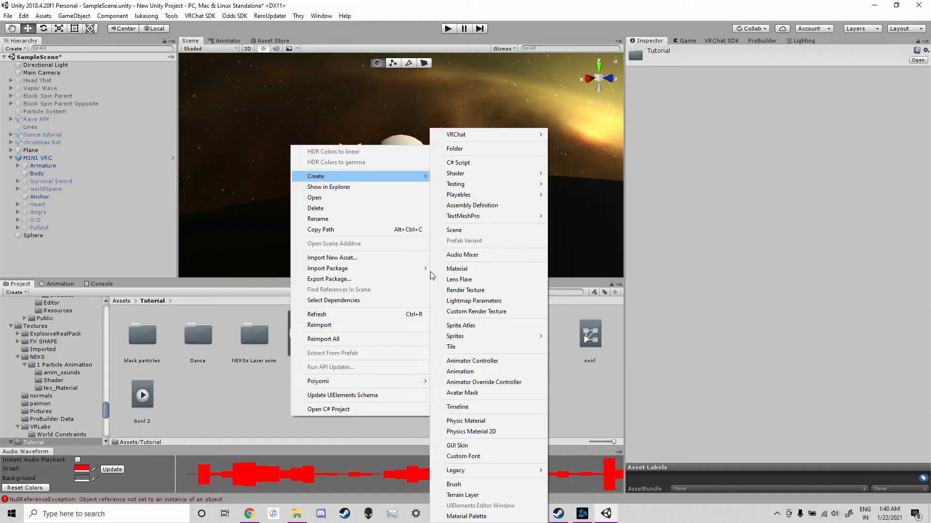
pyautogui.moveTo(426, 273)
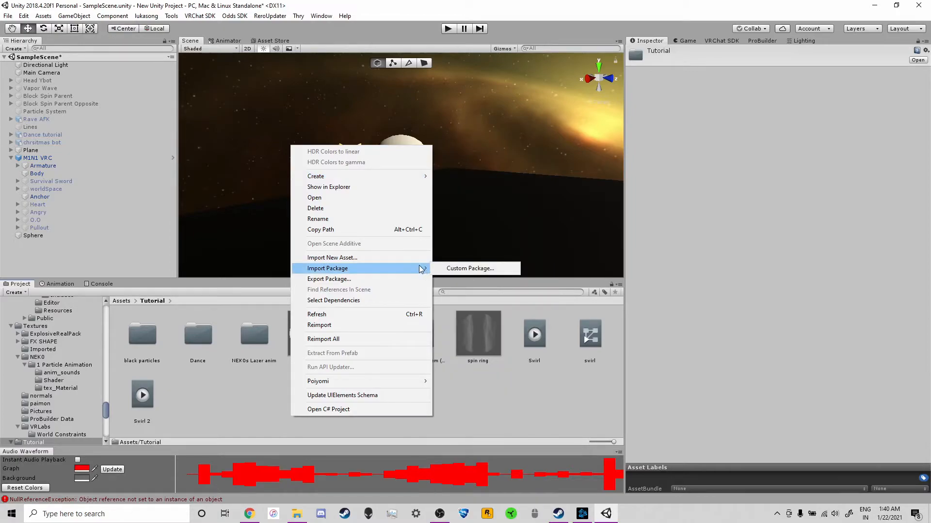
pyautogui.moveTo(362, 176)
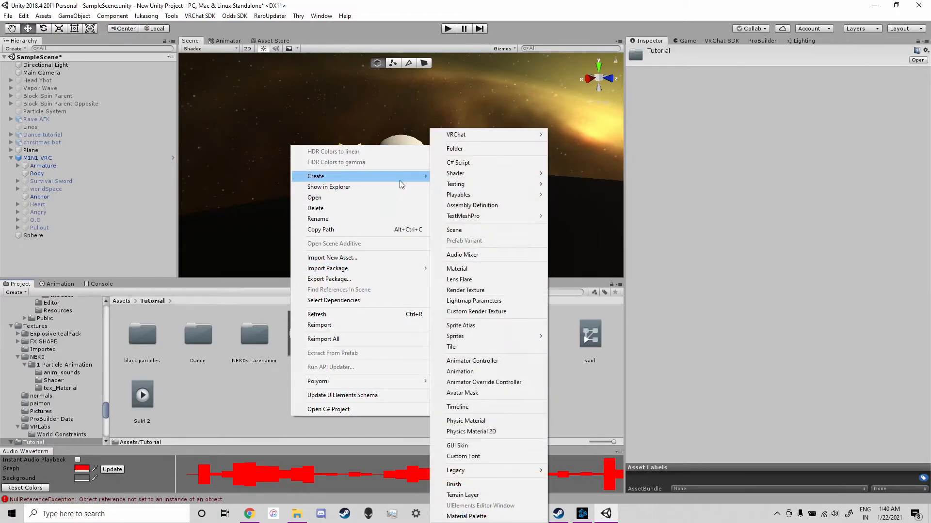
pyautogui.click(485, 271)
pyautogui.write('dopple')
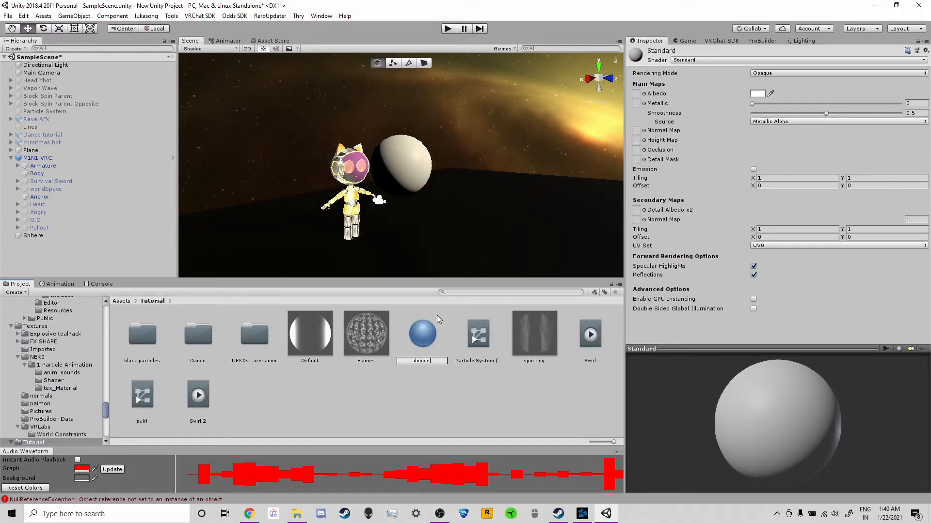
pyautogui.press('Return')
pyautogui.moveTo(359, 339); pyautogui.dragTo(55, 236)
# Scale the sphere uniformly to about 16.7 so that it encloses the avatar and the surrounding view.
pyautogui.click(410, 170)
pyautogui.press('r')
pyautogui.moveTo(403, 167); pyautogui.dragTo(269, 230)
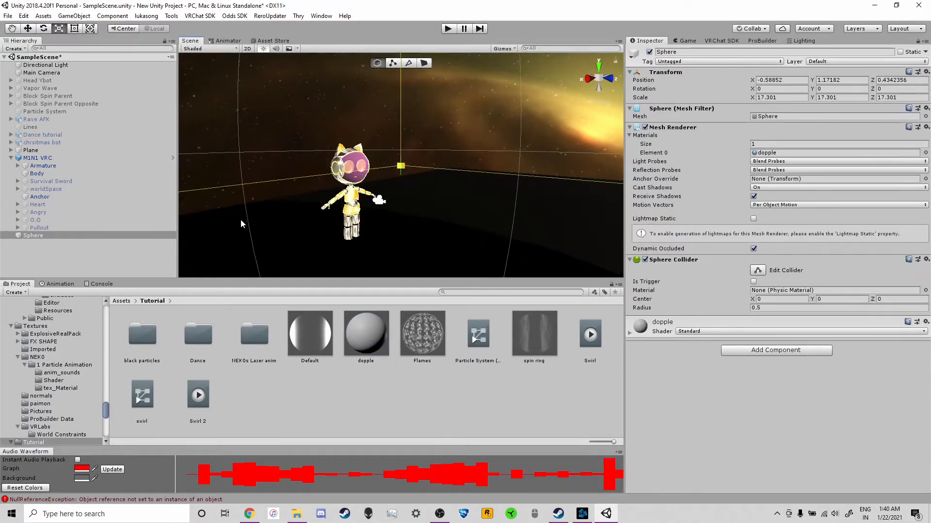
pyautogui.scroll(-6, 299, 179)
pyautogui.scroll(5, 368, 194)
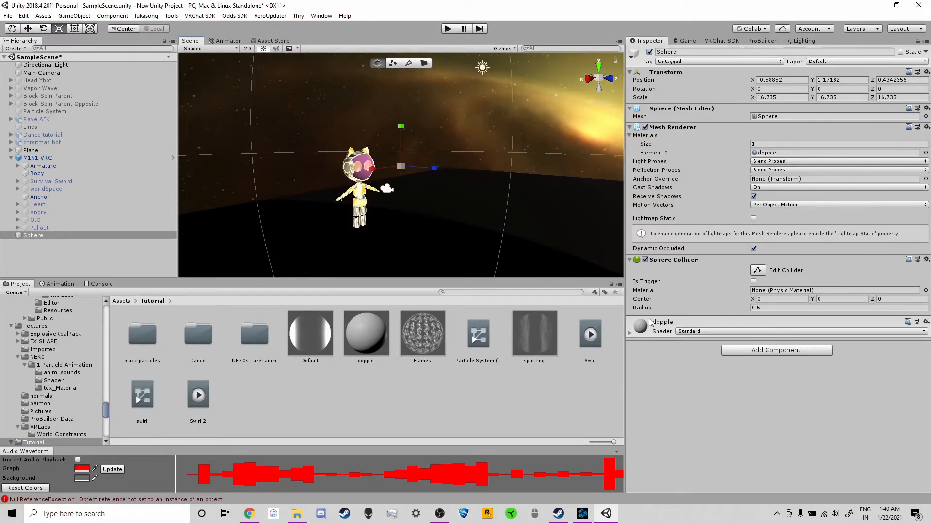
# Change the dopple material's shader to Doppels shaders/ScreenFX/Dope Shader 2.12.
pyautogui.click(664, 329)
pyautogui.click(695, 332)
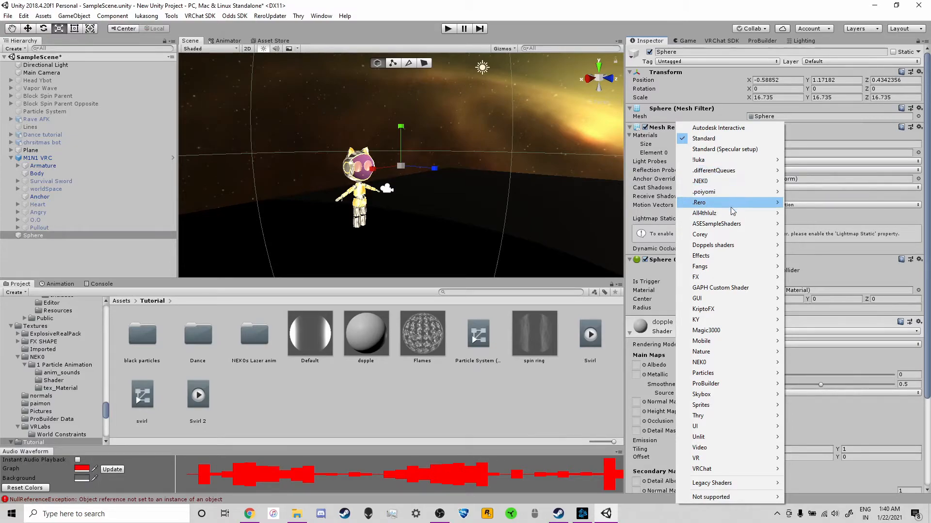
pyautogui.moveTo(728, 260)
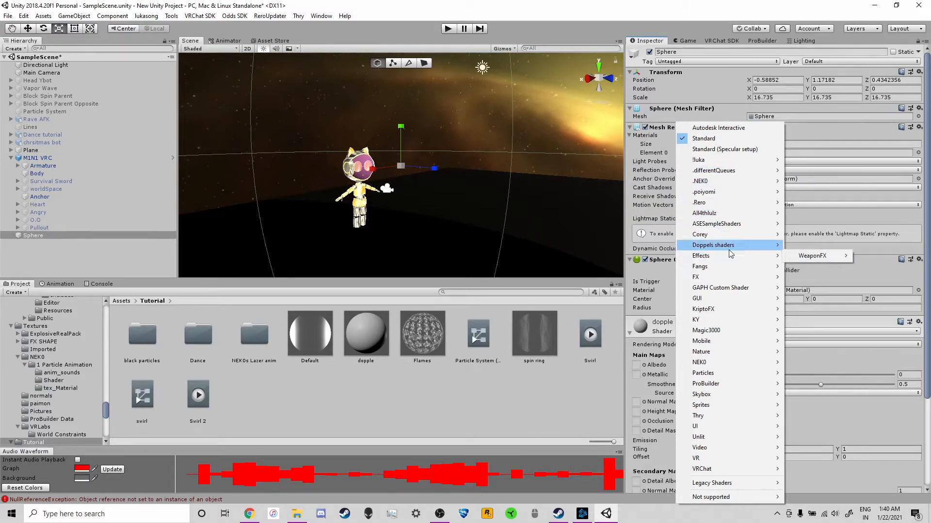
pyautogui.moveTo(820, 267)
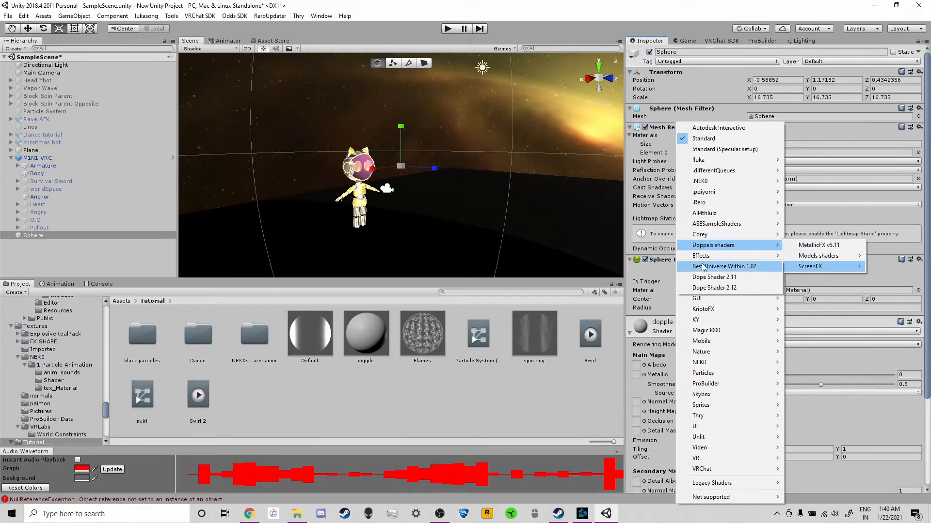
pyautogui.click(711, 286)
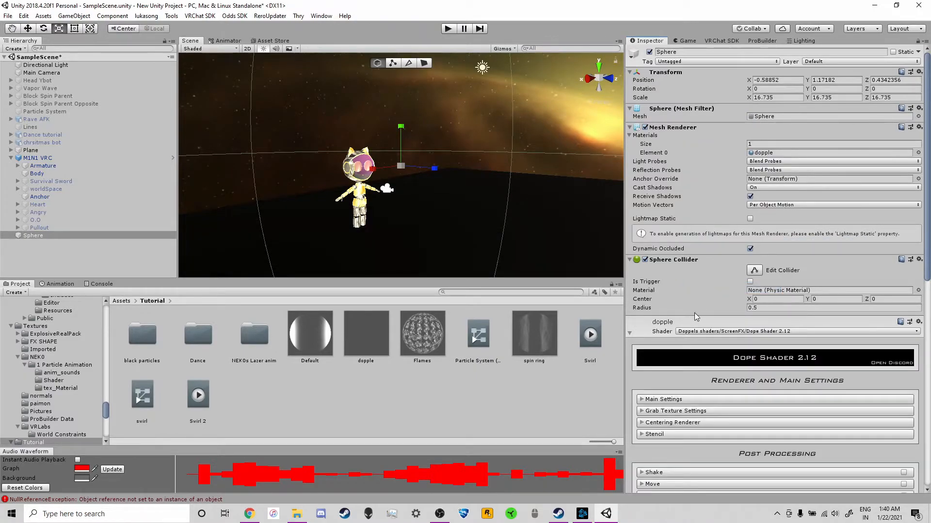
# Set Fade Start to 5 and Fade End to 10 in the Dope Shader's Main Settings.
pyautogui.scroll(-8, 756, 365)
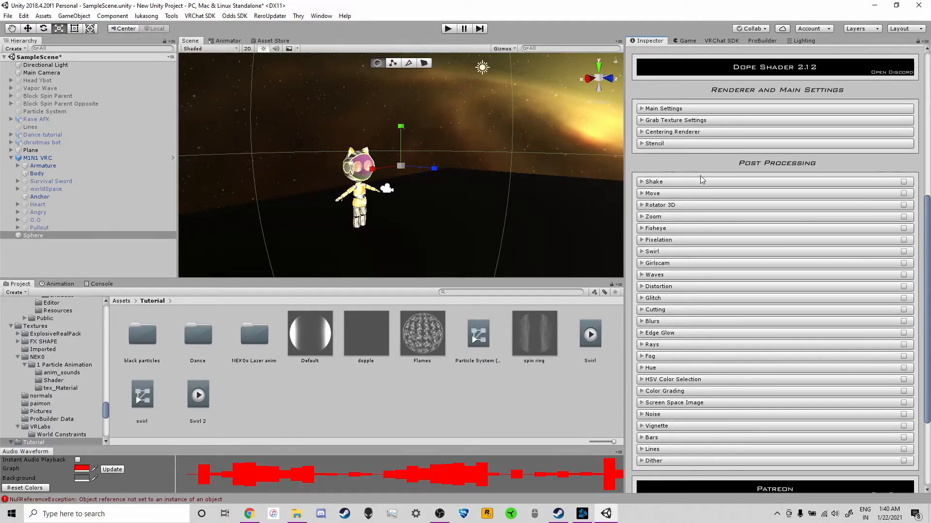
pyautogui.scroll(3, 703, 179)
pyautogui.click(672, 167)
pyautogui.click(765, 186)
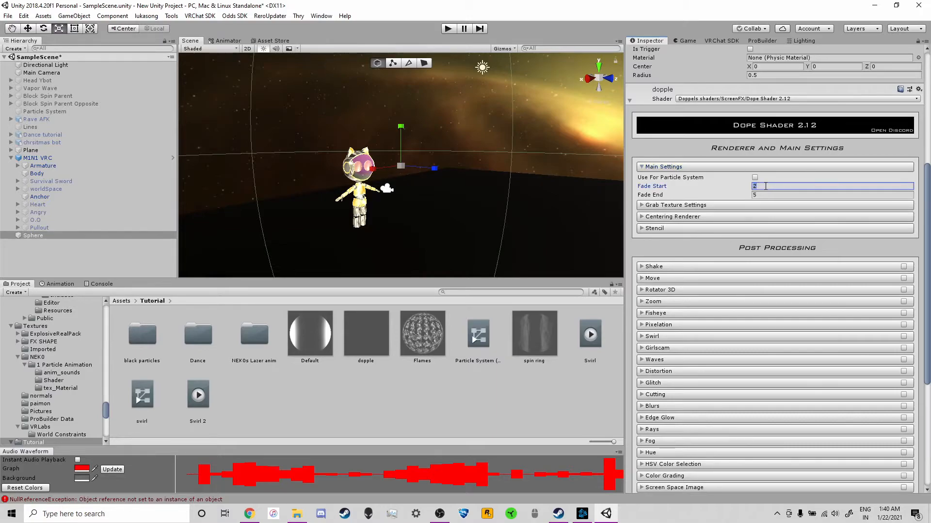
pyautogui.write('5')
pyautogui.press('Tab')
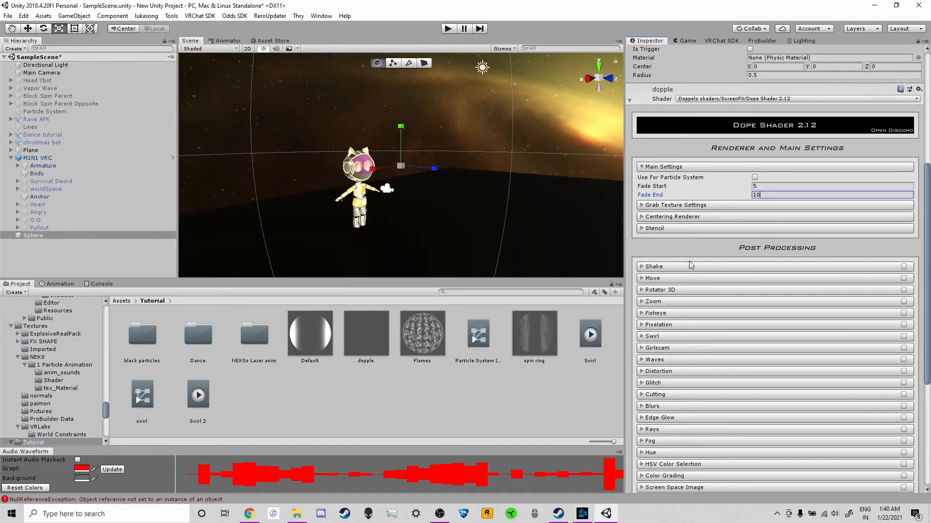
# Enable the Shake effect and set its X Frequency and Y Frequency to 0.5.
pyautogui.click(650, 267)
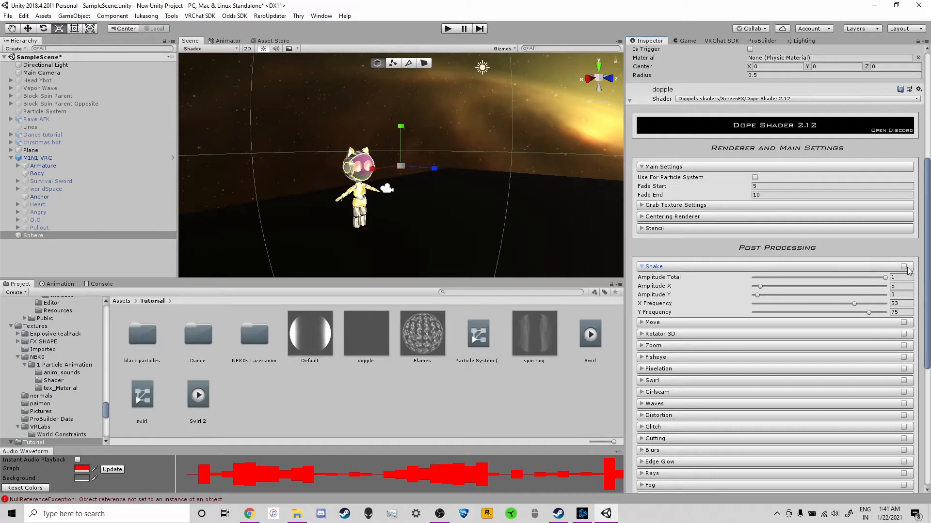
pyautogui.click(904, 267)
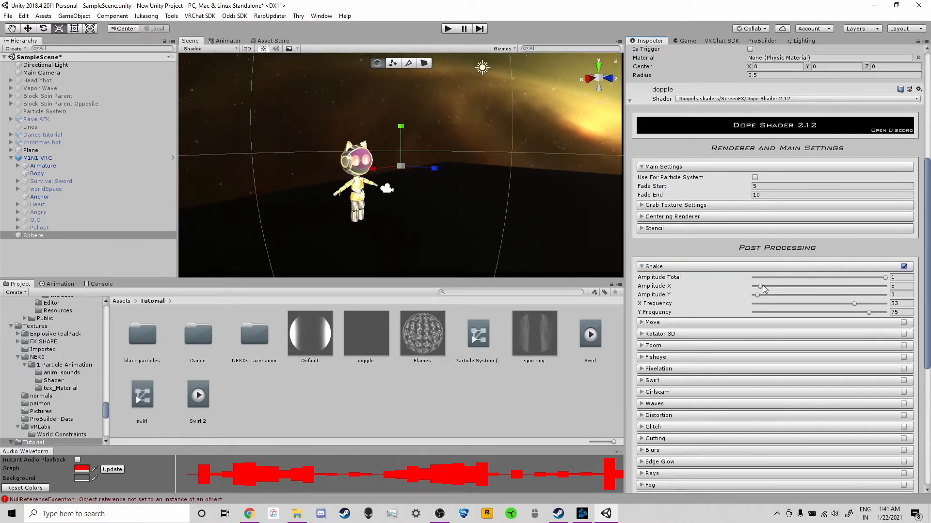
pyautogui.moveTo(843, 306); pyautogui.dragTo(835, 304)
pyautogui.click(899, 304)
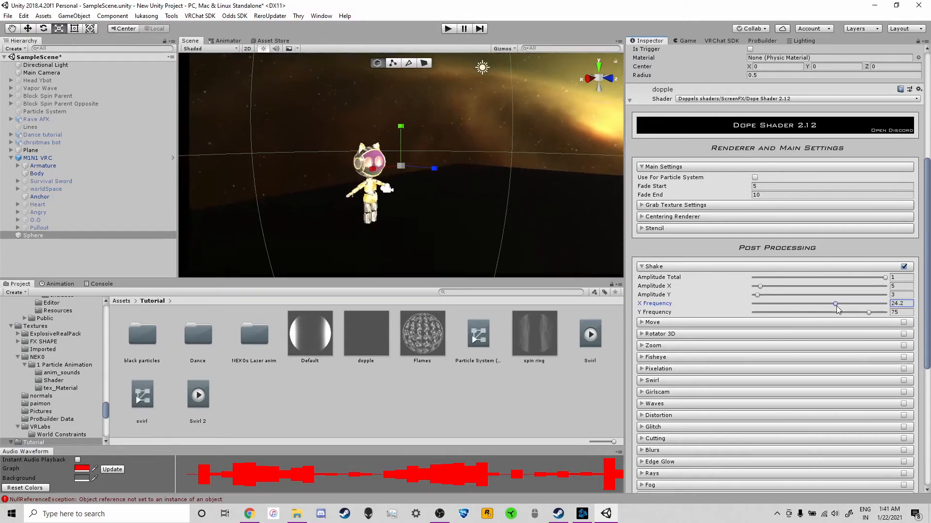
pyautogui.write('0.5')
pyautogui.press('Tab')
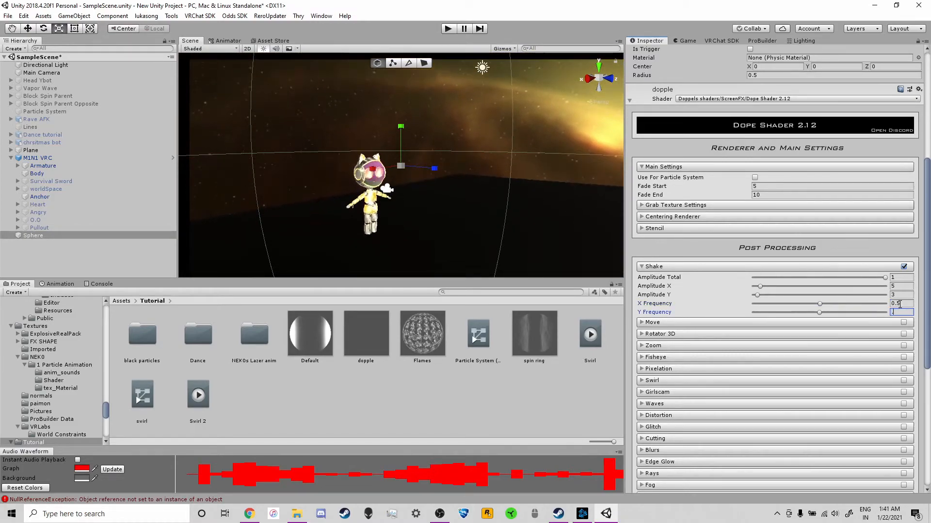
pyautogui.write('.5')
# Set Shake's X Frequency and Y Frequency to 1, preview the motion in the scene, and turn Shake off.
pyautogui.moveTo(466, 189); pyautogui.dragTo(439, 163, button='right')
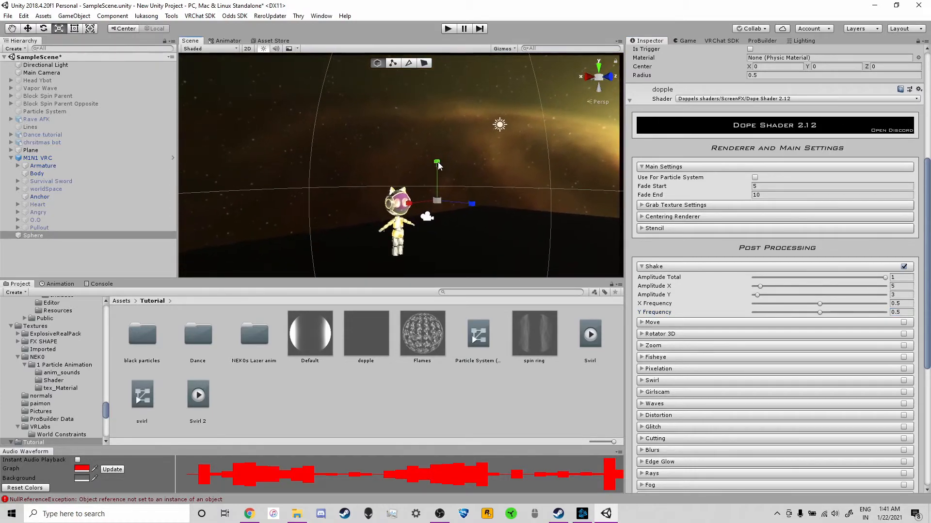
pyautogui.click(902, 304)
pyautogui.write('1')
pyautogui.press('Tab')
pyautogui.write('1')
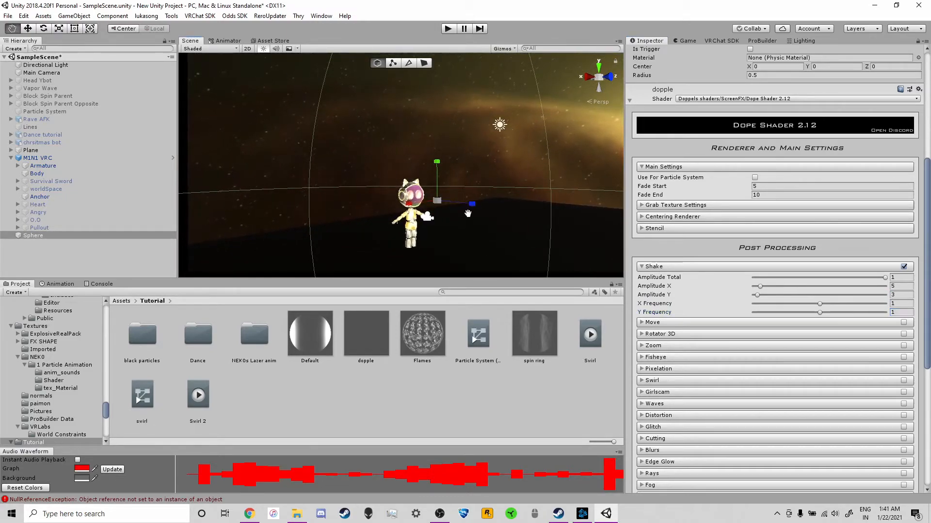
pyautogui.moveTo(467, 214); pyautogui.dragTo(504, 192, button='middle')
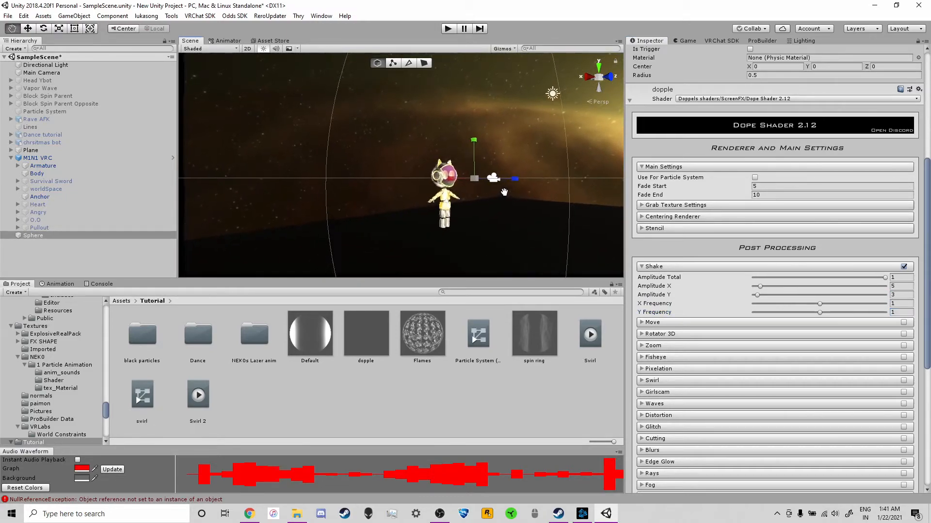
pyautogui.click(903, 267)
# Examine the Dope Shader's Blurs, Edge Glow, Vignette and Bars settings in the Post Processing section.
pyautogui.scroll(-3, 775, 333)
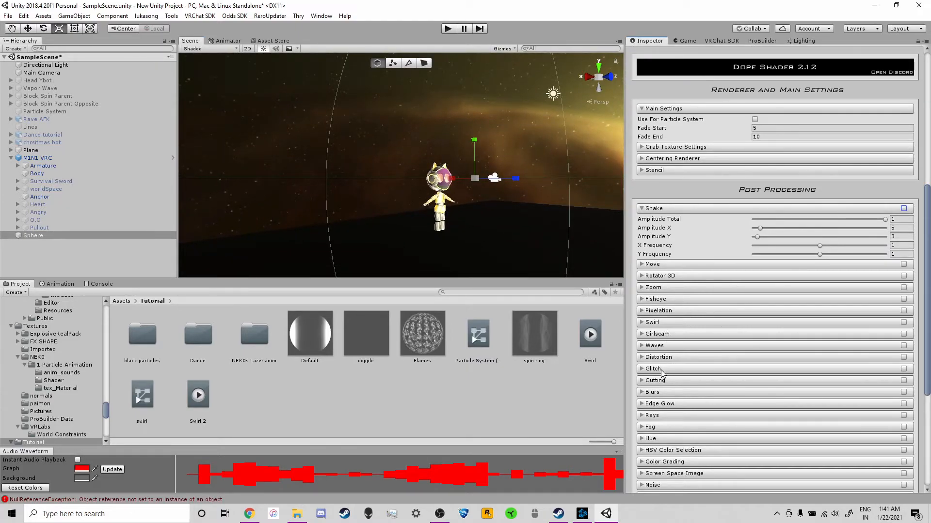
pyautogui.click(664, 392)
pyautogui.scroll(-6, 669, 413)
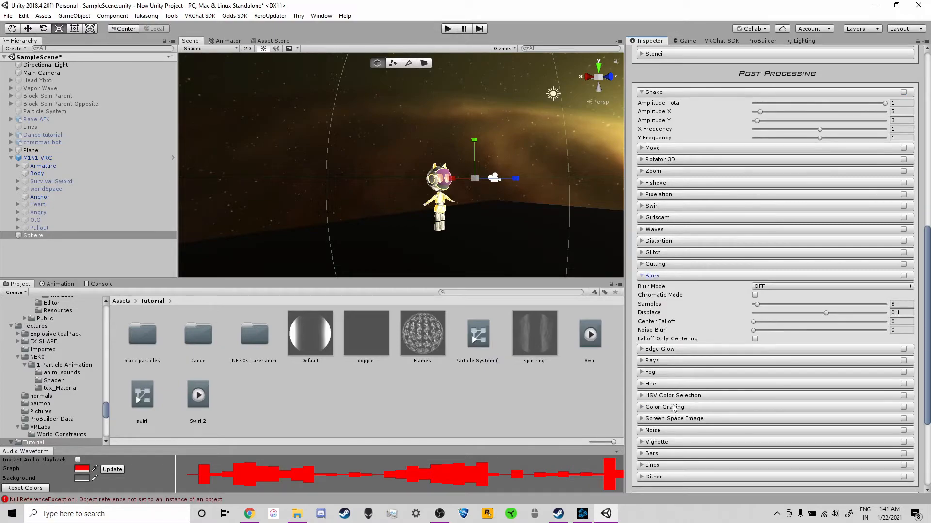
pyautogui.click(652, 349)
pyautogui.scroll(-3, 653, 412)
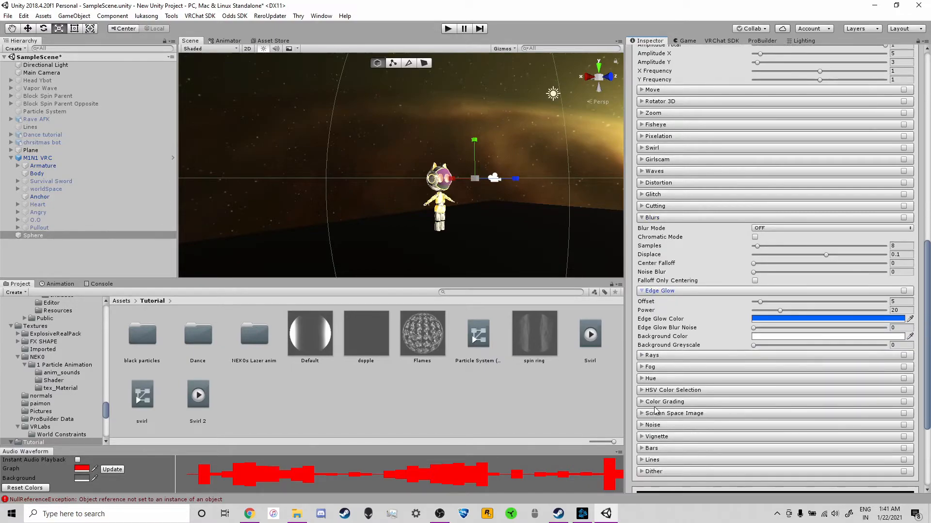
pyautogui.click(653, 437)
pyautogui.scroll(-7, 657, 422)
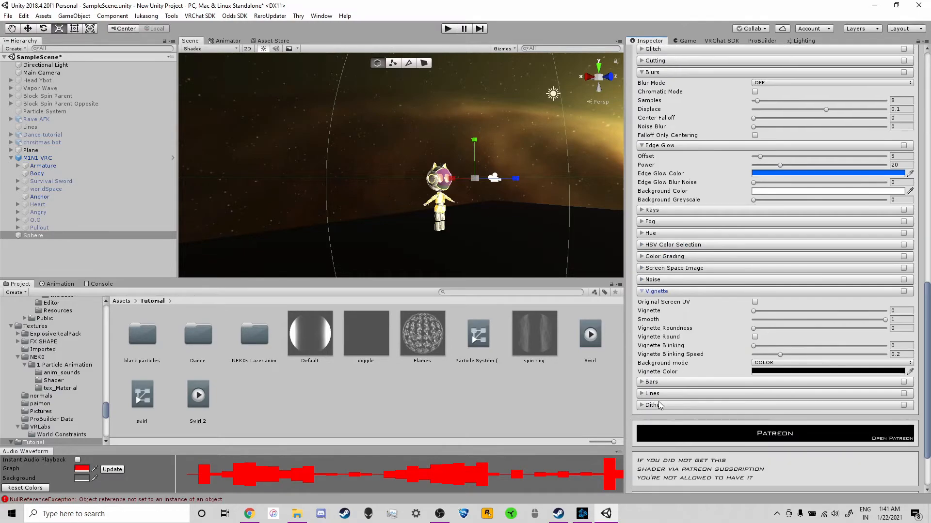
pyautogui.click(652, 382)
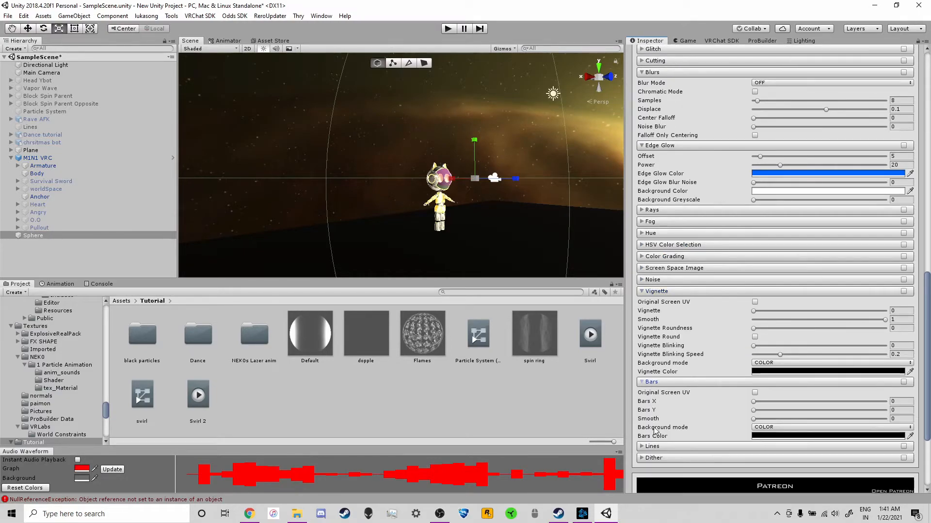
# Enable the Color Grading effect and open its Color multiply HDR color for editing.
pyautogui.click(664, 257)
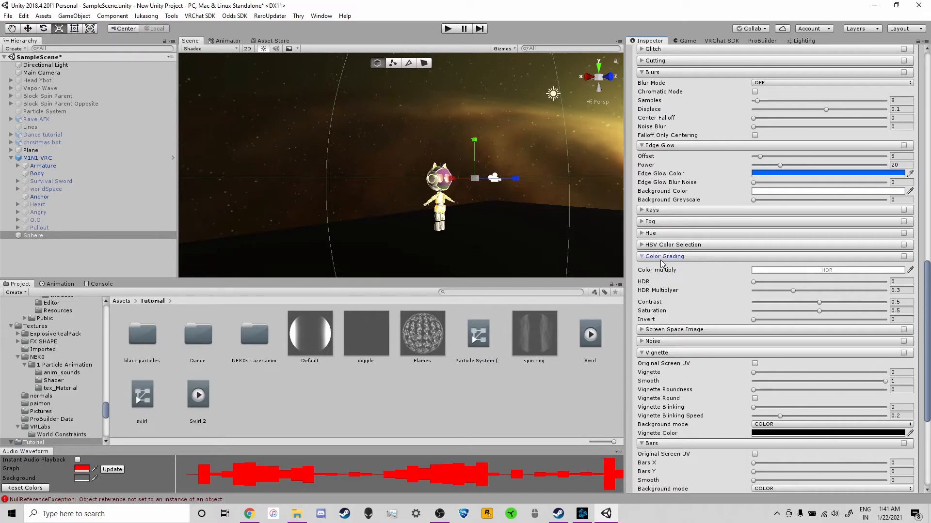
pyautogui.click(826, 271)
pyautogui.click(904, 257)
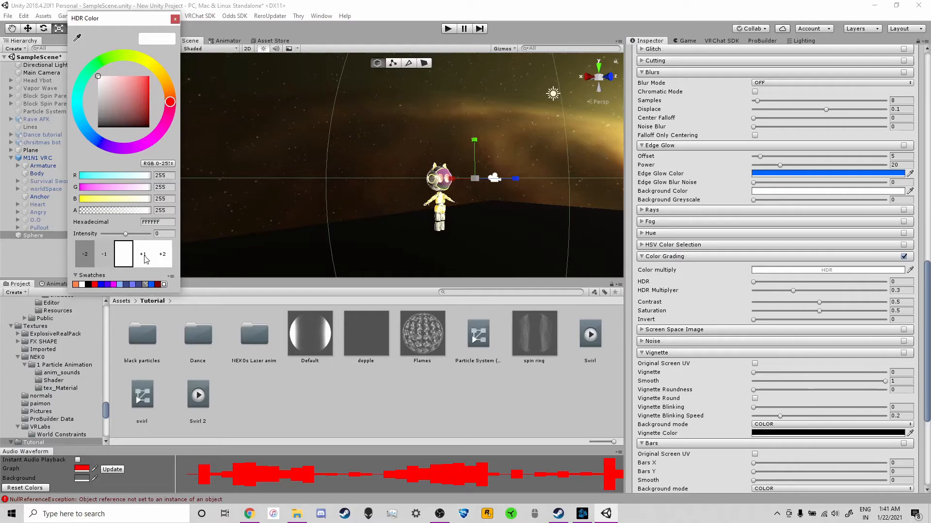
# Try brighter and darker Color multiply intensities in one-stop increments, restore the intensity, and try a minimum Saturation before undoing it.
pyautogui.click(143, 254)
pyautogui.click(143, 254)
pyautogui.click(143, 254)
pyautogui.click(106, 257)
pyautogui.click(106, 257)
pyautogui.click(107, 257)
pyautogui.click(106, 257)
pyautogui.click(145, 255)
pyautogui.moveTo(819, 312); pyautogui.dragTo(704, 317)
pyautogui.hotkey('ctrl', 'z')
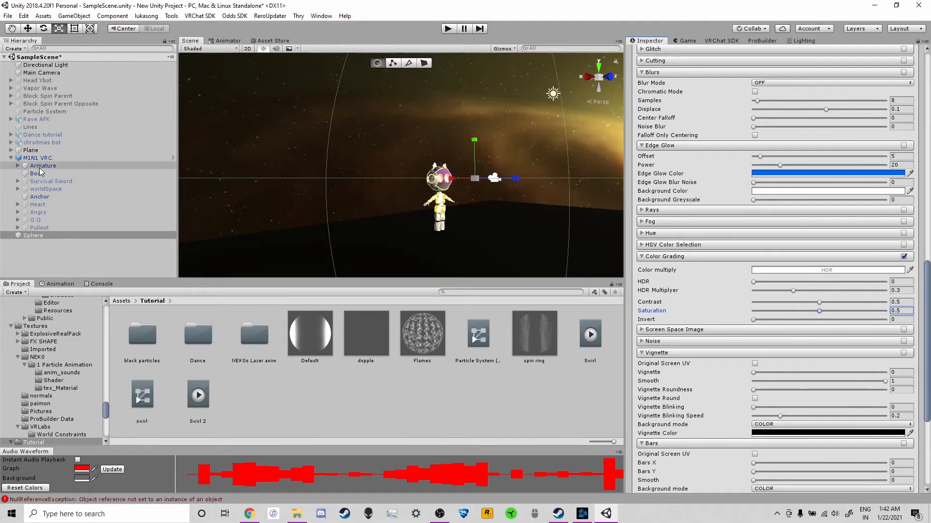
# Expand worldSpace, Container and Survivor under M1N1 VRC, and open the Particles object's animation.
pyautogui.click(47, 189)
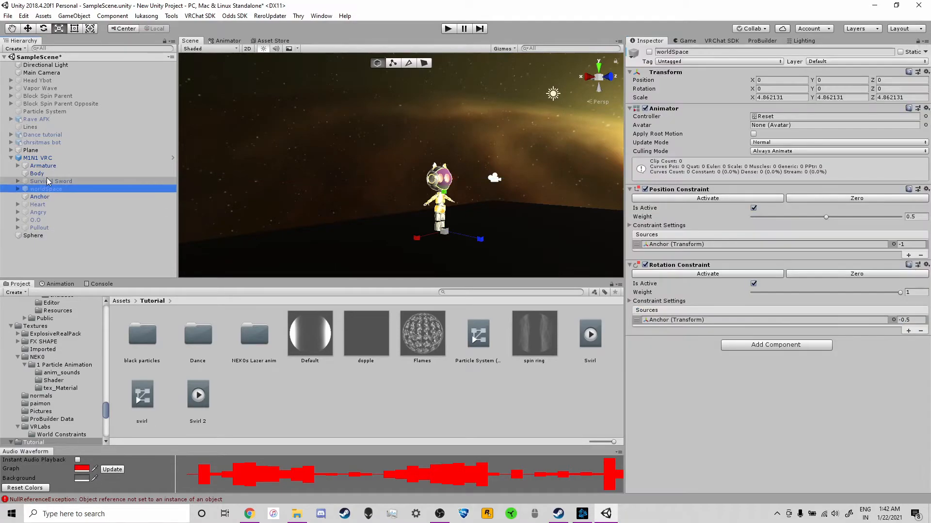
pyautogui.click(18, 189)
pyautogui.click(24, 197)
pyautogui.click(54, 205)
pyautogui.click(31, 204)
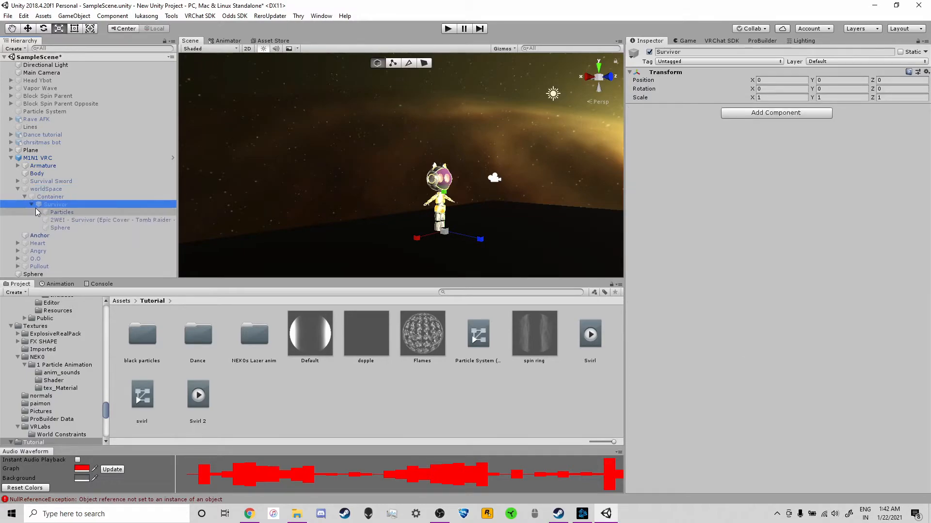
pyautogui.click(66, 213)
pyautogui.click(57, 284)
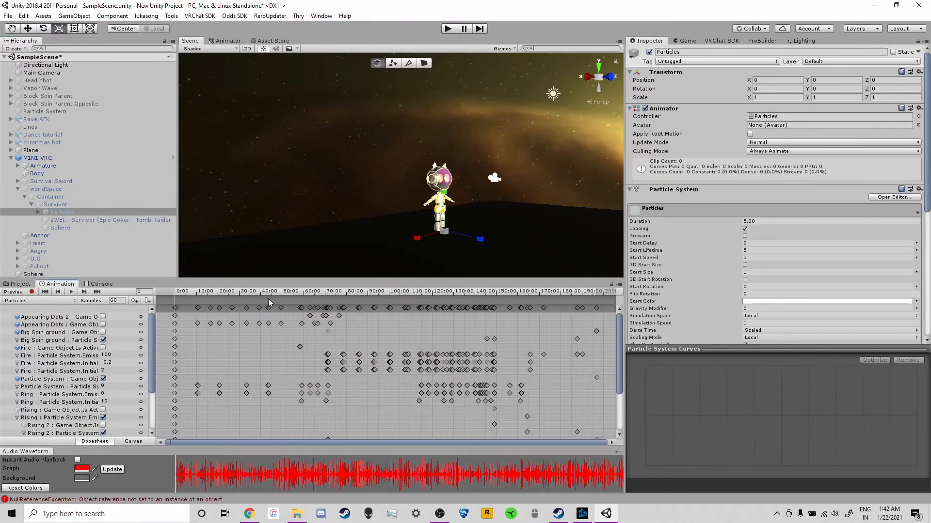
# Widen the Particles animation's property list to show full property names and move the playhead to frame 2682.
pyautogui.scroll(-3, 265, 315)
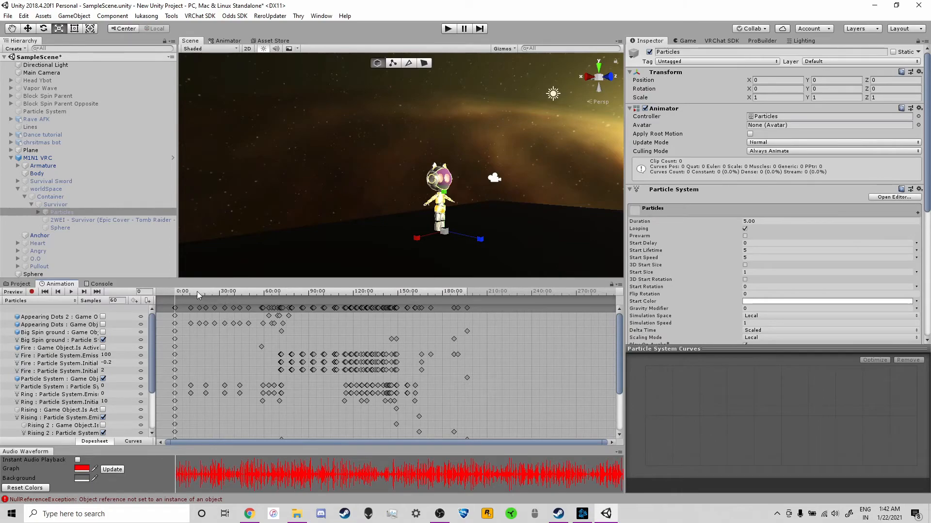
pyautogui.moveTo(155, 344); pyautogui.dragTo(284, 342)
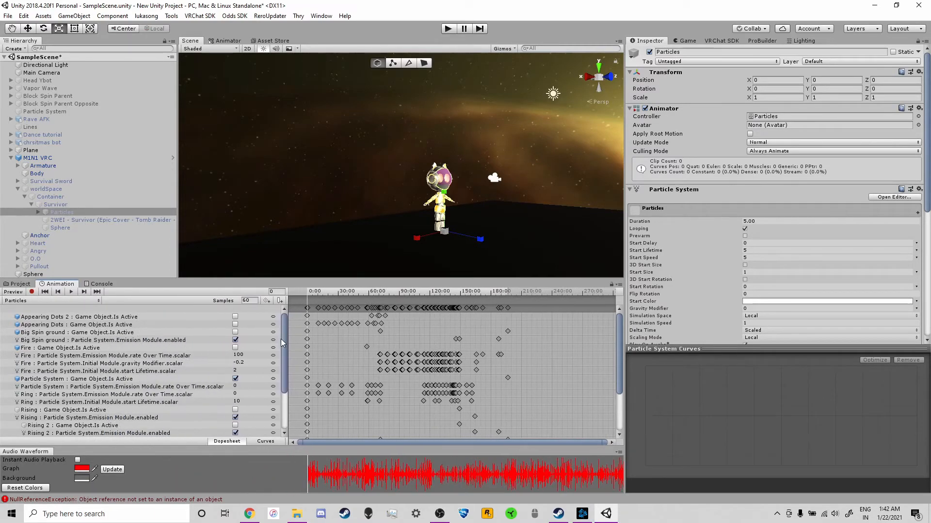
pyautogui.moveTo(320, 296); pyautogui.dragTo(353, 295)
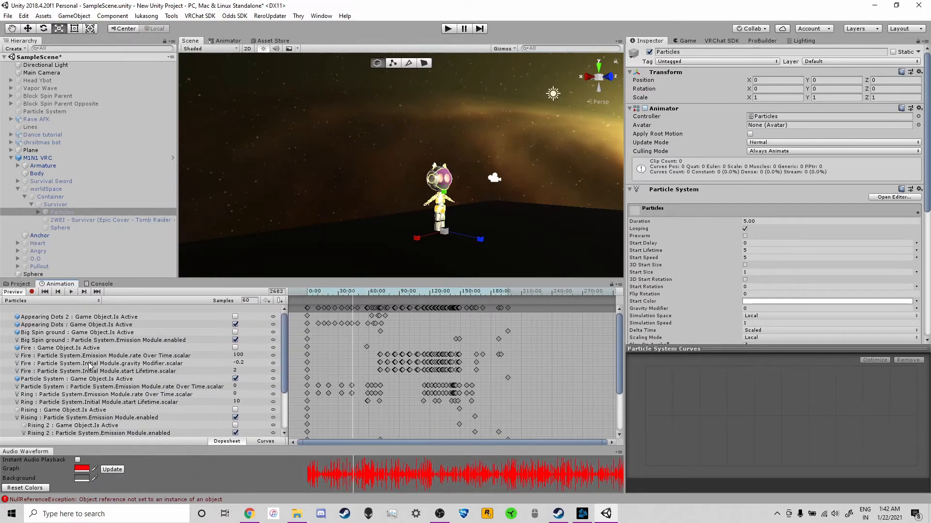
# Examine the animated Fire, Particle System, Ring and Rising properties and their keyframes in the Particles animation.
pyautogui.click(70, 356)
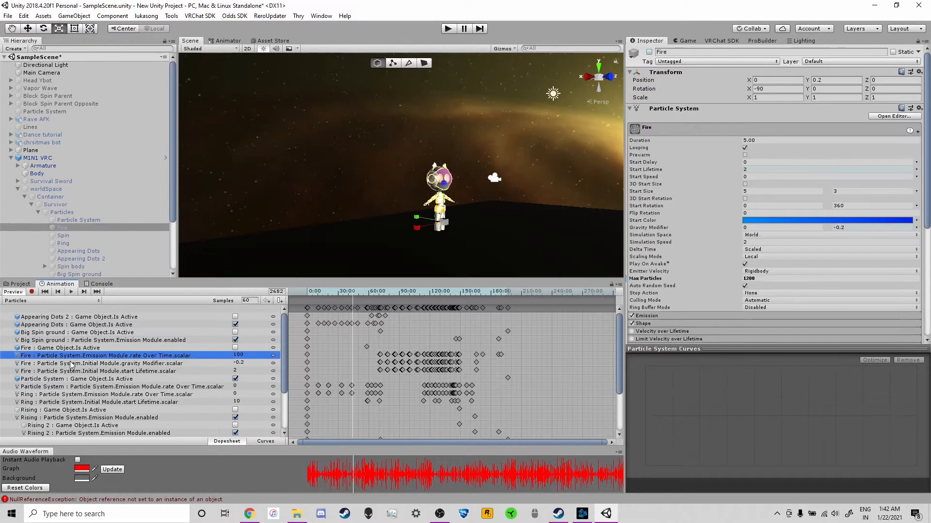
pyautogui.keyDown('shift'); pyautogui.click(73, 370); pyautogui.keyUp('shift')
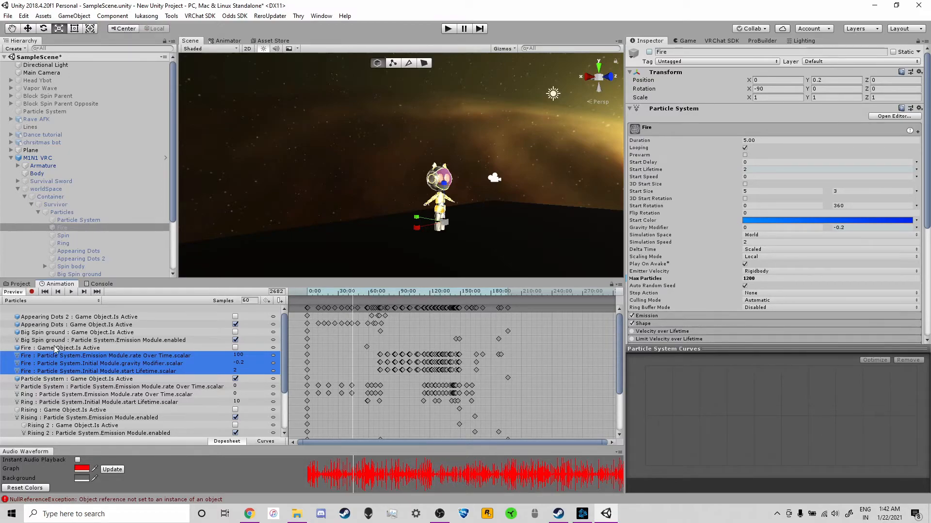
pyautogui.click(47, 387)
pyautogui.click(46, 395)
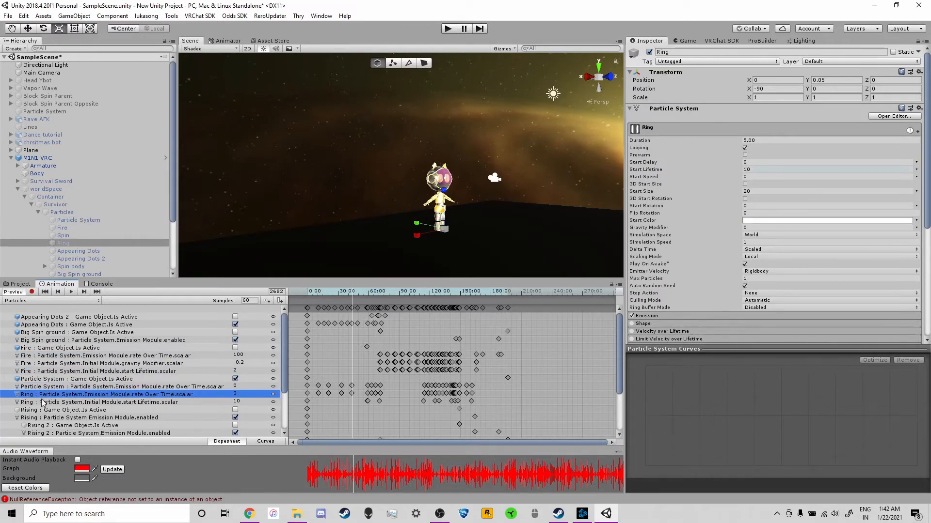
pyautogui.keyDown('shift'); pyautogui.click(42, 403); pyautogui.keyUp('shift')
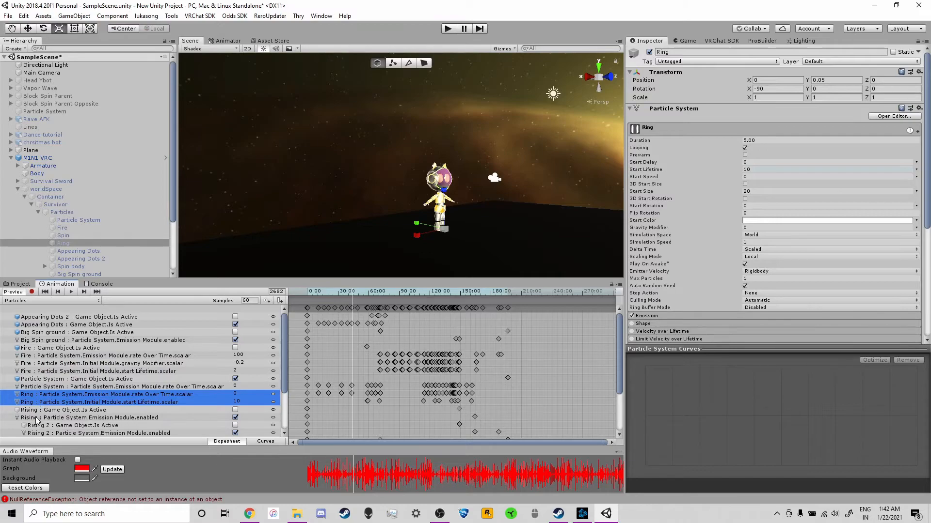
pyautogui.click(37, 418)
pyautogui.scroll(-3, 150, 382)
pyautogui.scroll(-2, 150, 379)
pyautogui.scroll(5, 361, 328)
pyautogui.scroll(3, 253, 354)
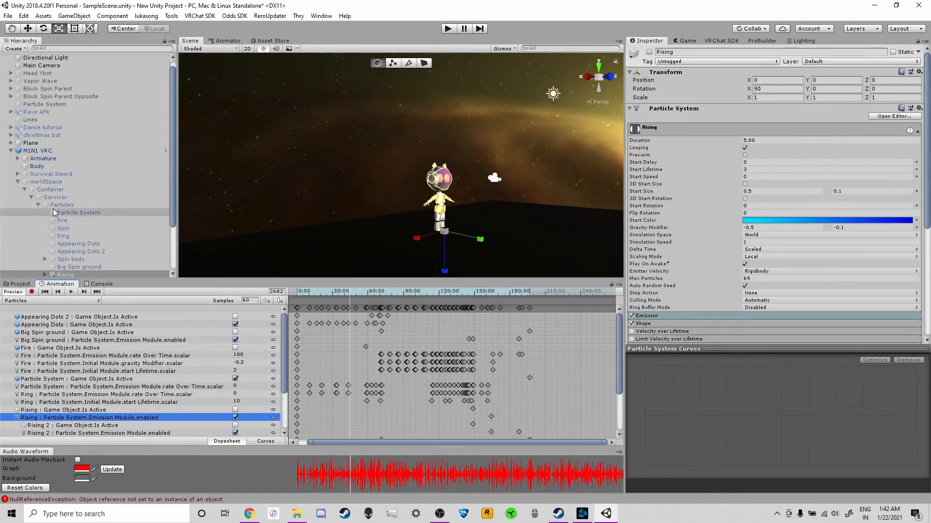
# Collapse Particles, select the Sphere under Survivor, and play and stop a preview of its shader animation.
pyautogui.click(38, 205)
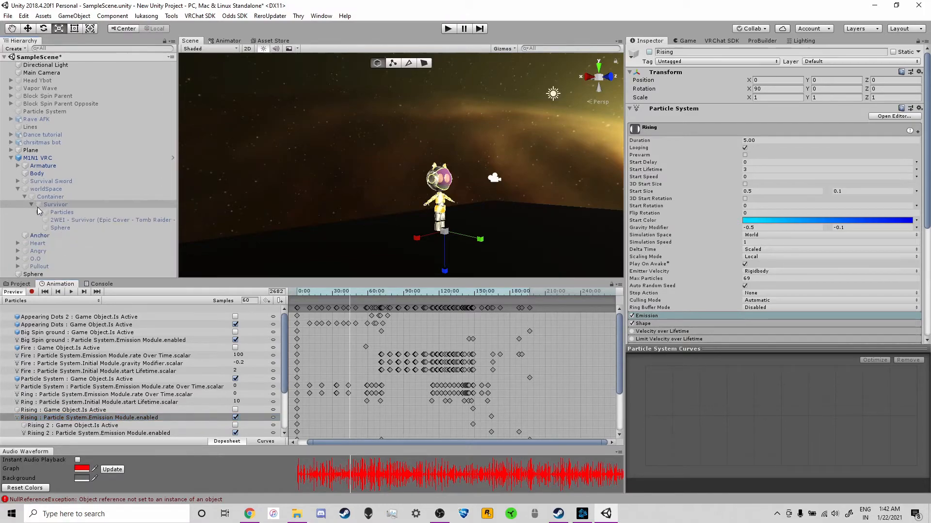
pyautogui.click(60, 228)
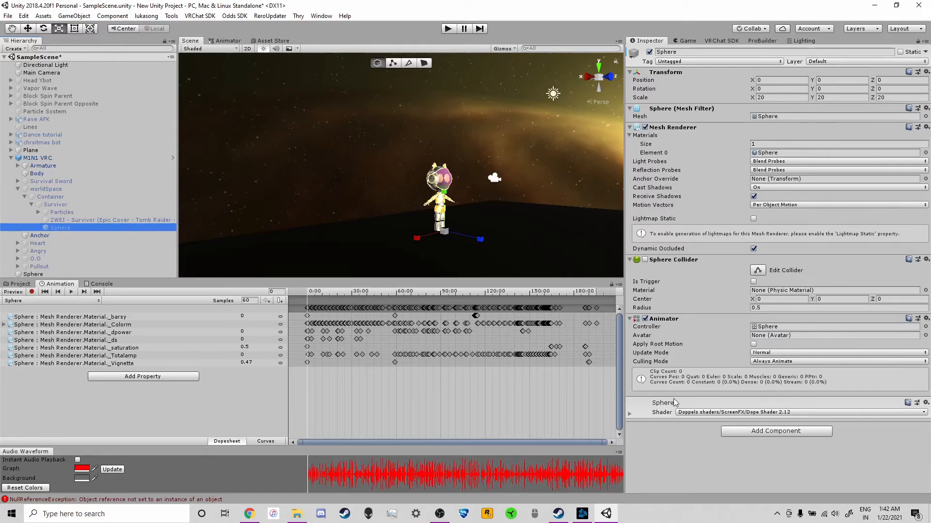
pyautogui.click(337, 387)
pyautogui.scroll(1, 338, 387)
pyautogui.press('space')
pyautogui.press('space')
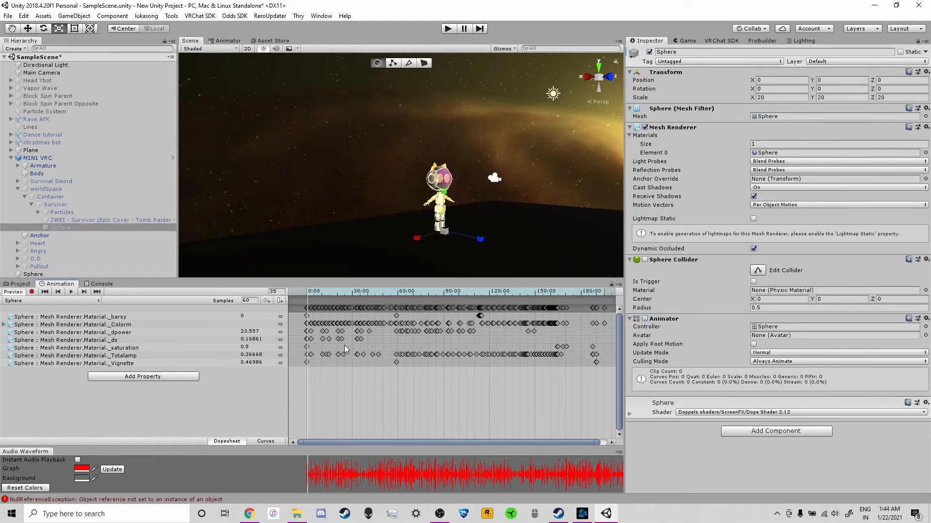
# Select the Particles object under Survivor again and look through its Particle System modules.
pyautogui.click(77, 212)
pyautogui.scroll(-10, 699, 237)
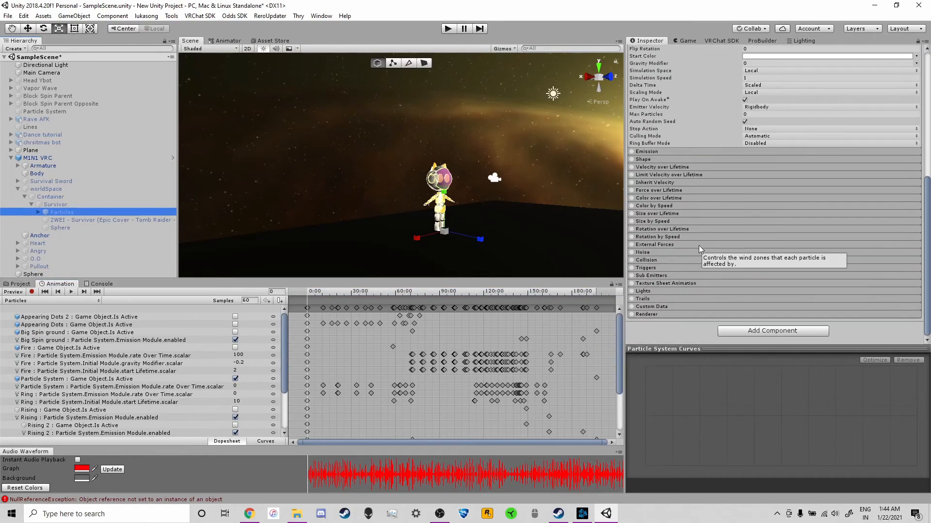